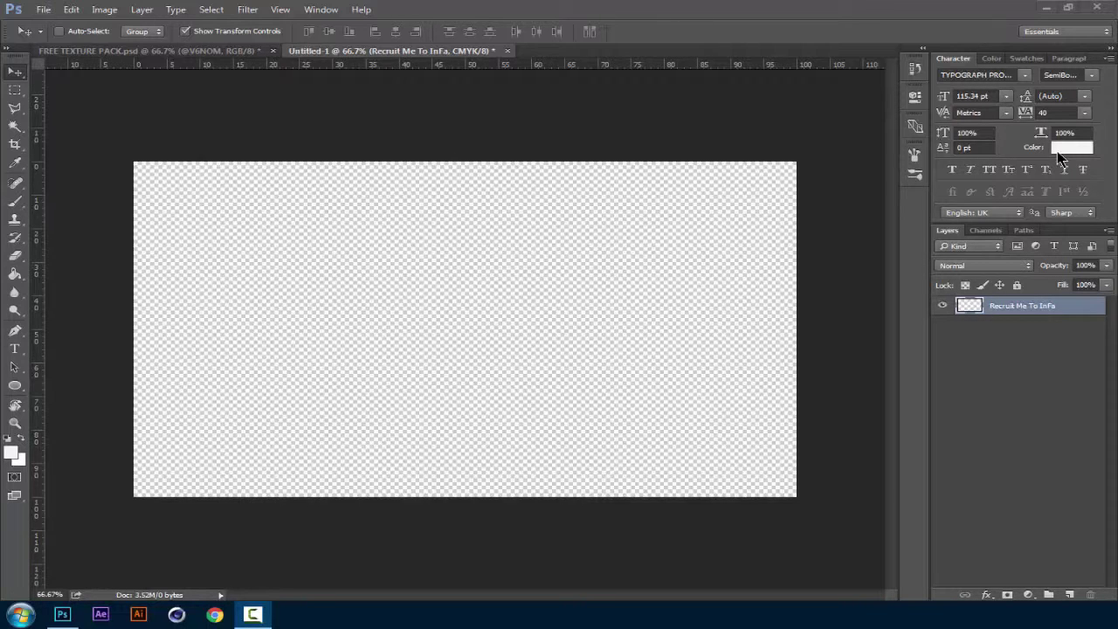
# Set the text and foreground colour to a very dark, near-black grey
pyautogui.click(1067, 147)
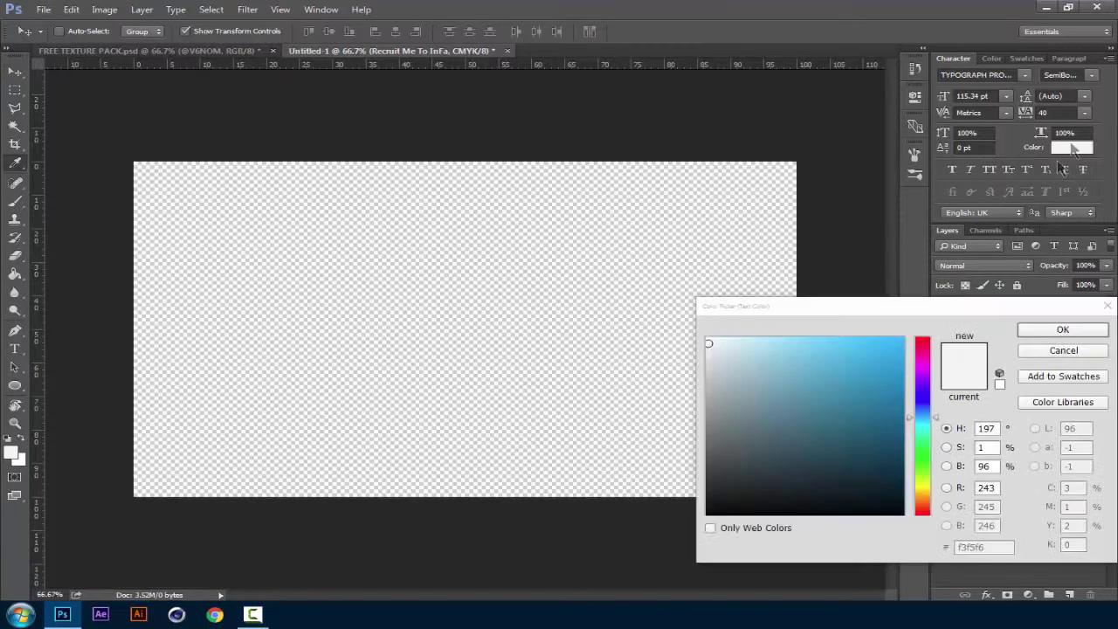
pyautogui.click(706, 515)
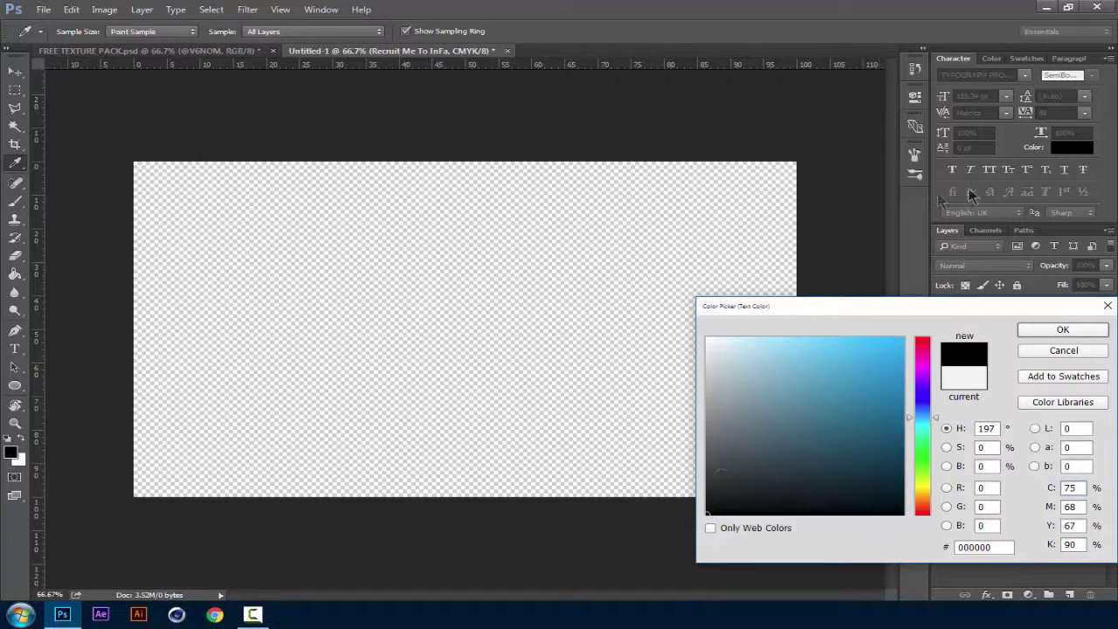
pyautogui.click(708, 511)
pyautogui.click(707, 507)
pyautogui.click(707, 503)
pyautogui.click(1067, 331)
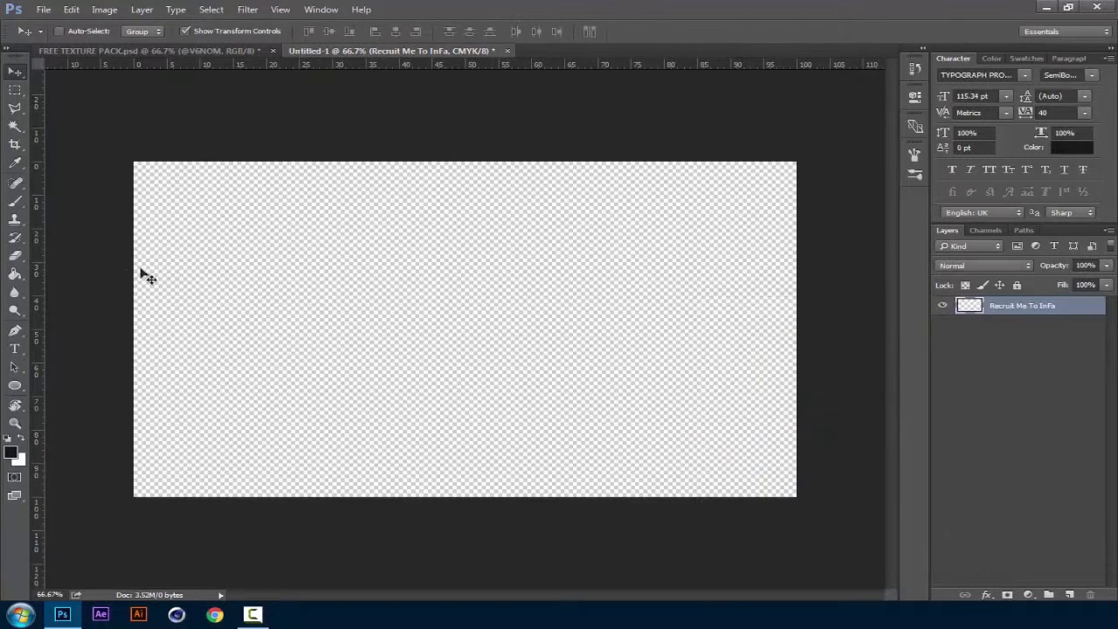
# Fill the empty Recruit Me To InFa layer with the dark foreground colour using the Paint Bucket
pyautogui.click(14, 273)
pyautogui.click(511, 374)
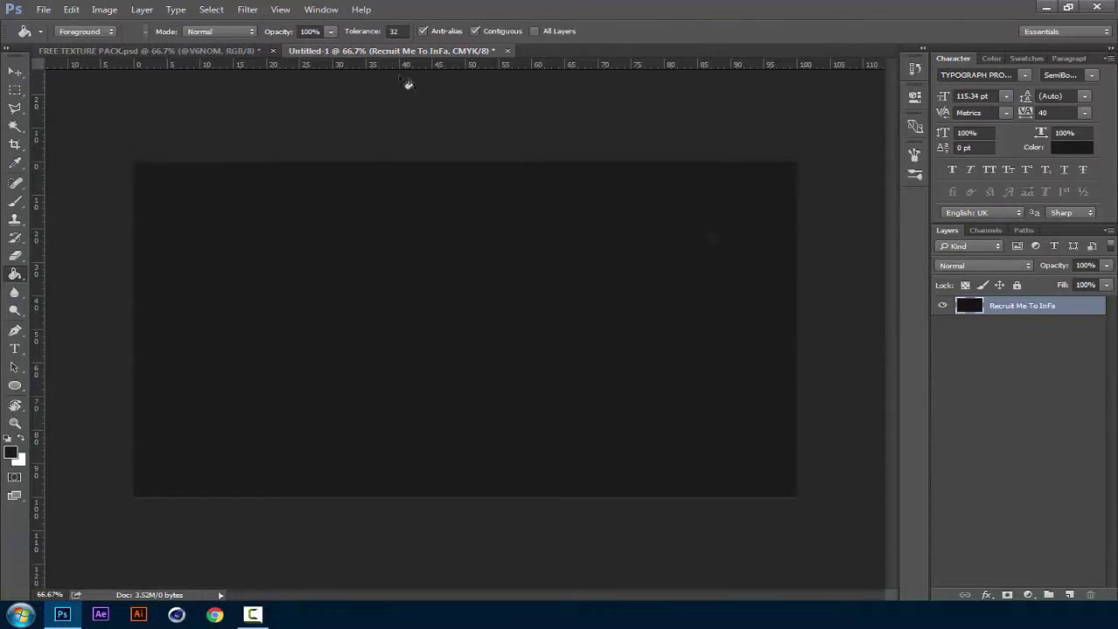
pyautogui.click(14, 71)
pyautogui.click(1048, 486)
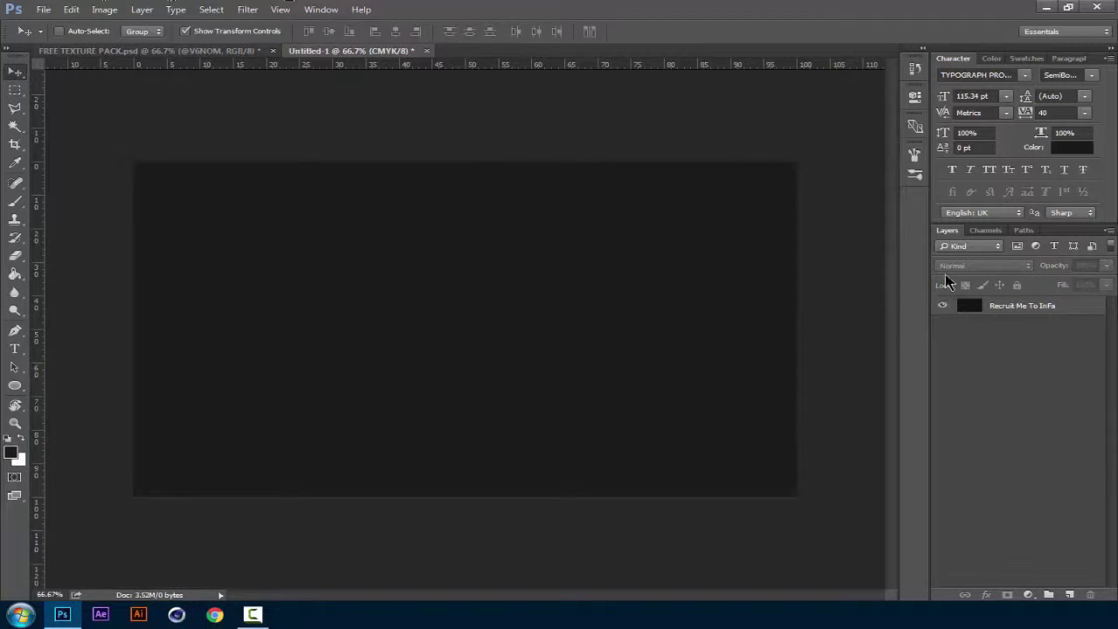
# Copy the wavy black-and-white texture layer from FREE TEXTURE PACK.psd into Untitled-1 and set its blend mode to Overlay
pyautogui.click(248, 55)
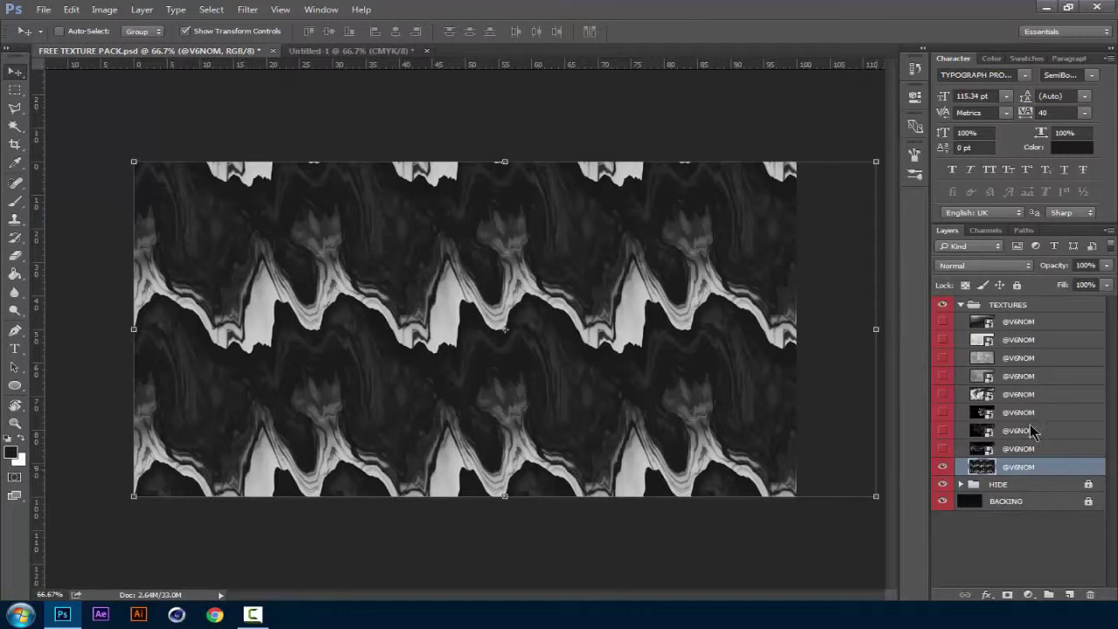
pyautogui.moveTo(535, 312)
pyautogui.mouseDown()
pyautogui.moveTo(436, 47)
pyautogui.moveTo(395, 53)
pyautogui.moveTo(466, 282)
pyautogui.moveTo(575, 328)
pyautogui.moveTo(556, 311)
pyautogui.mouseUp()
pyautogui.click(994, 266)
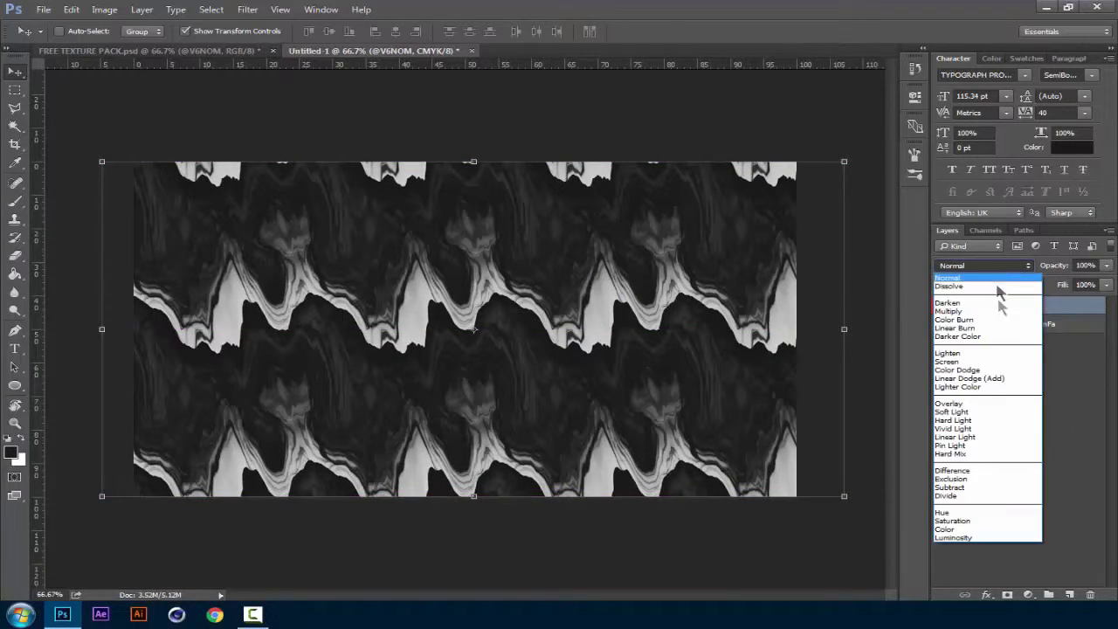
pyautogui.click(960, 405)
# Lower the texture layer's opacity to 2% and deselect the layer
pyautogui.click(1091, 264)
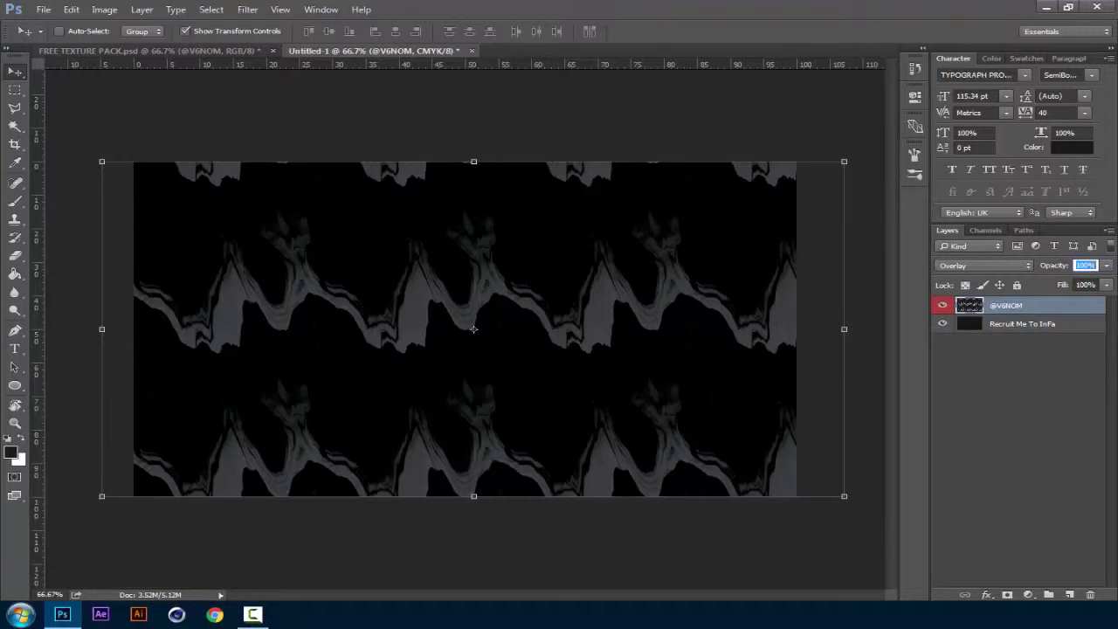
pyautogui.write('2')
pyautogui.press('Return')
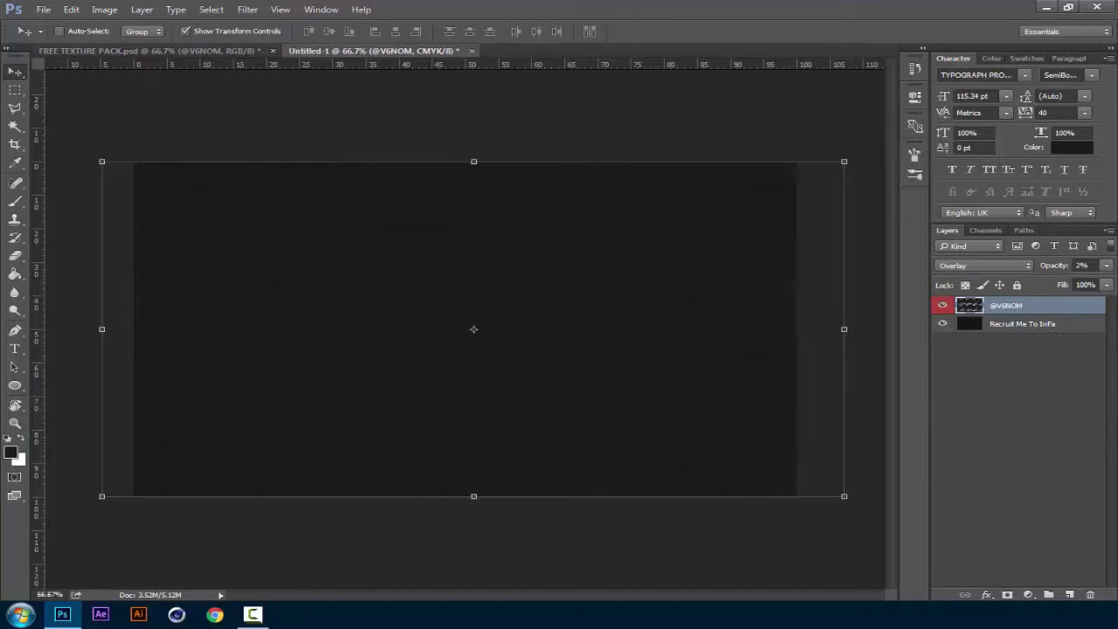
pyautogui.click(1051, 441)
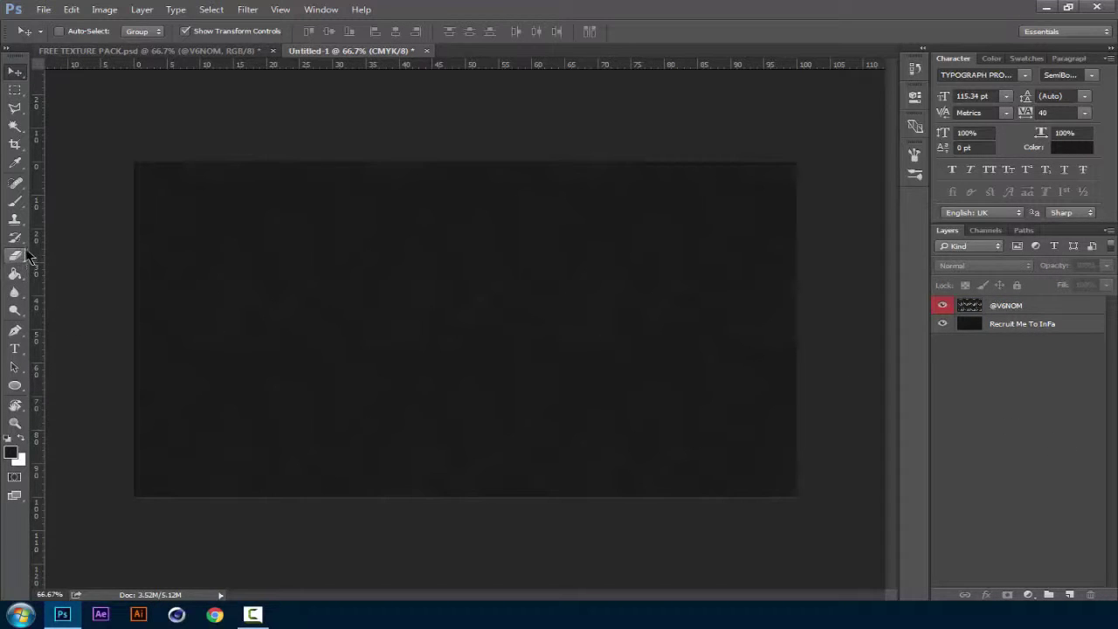
# Switch to the Brush tool and set the foreground colour to the light off-white eeedf2
pyautogui.click(16, 205)
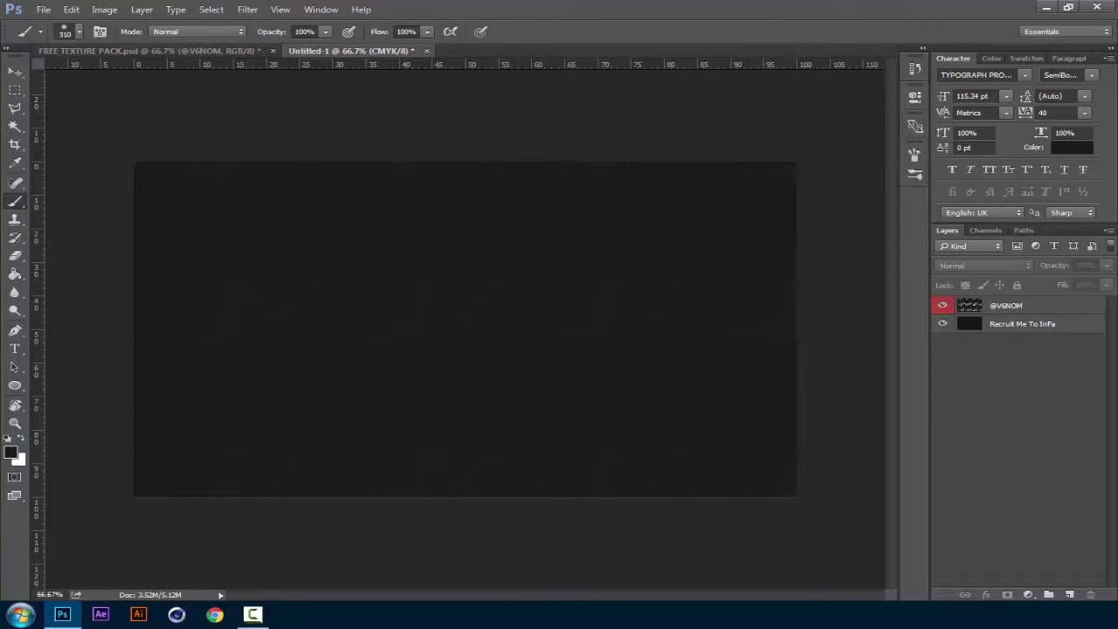
pyautogui.click(1070, 146)
pyautogui.click(811, 375)
pyautogui.moveTo(811, 375); pyautogui.dragTo(707, 339)
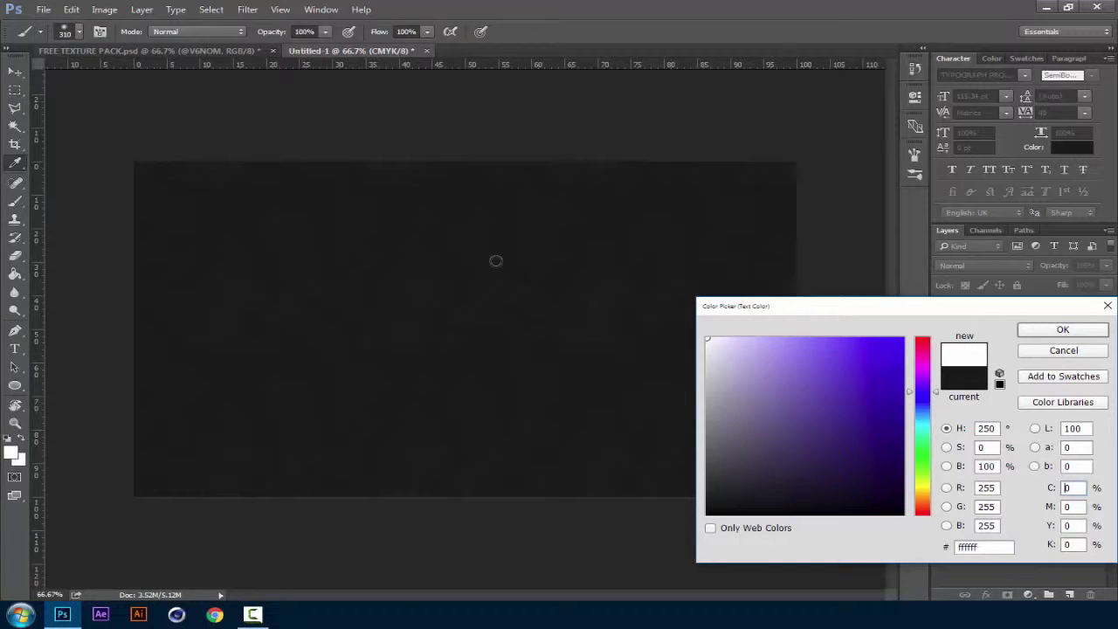
pyautogui.moveTo(707, 342); pyautogui.dragTo(708, 342)
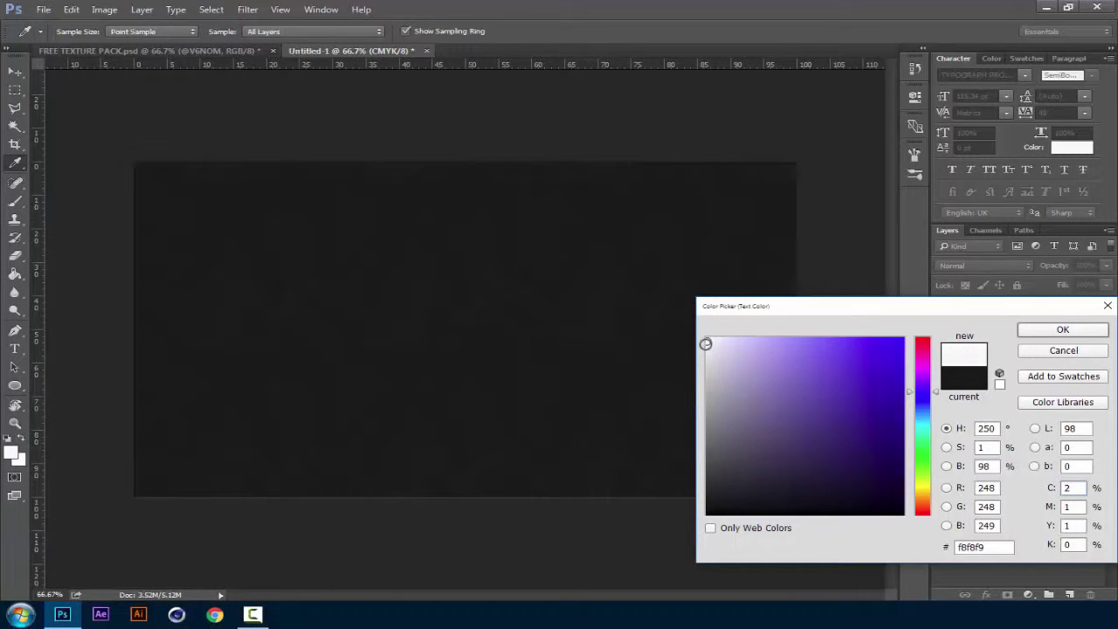
pyautogui.moveTo(709, 344); pyautogui.dragTo(710, 347)
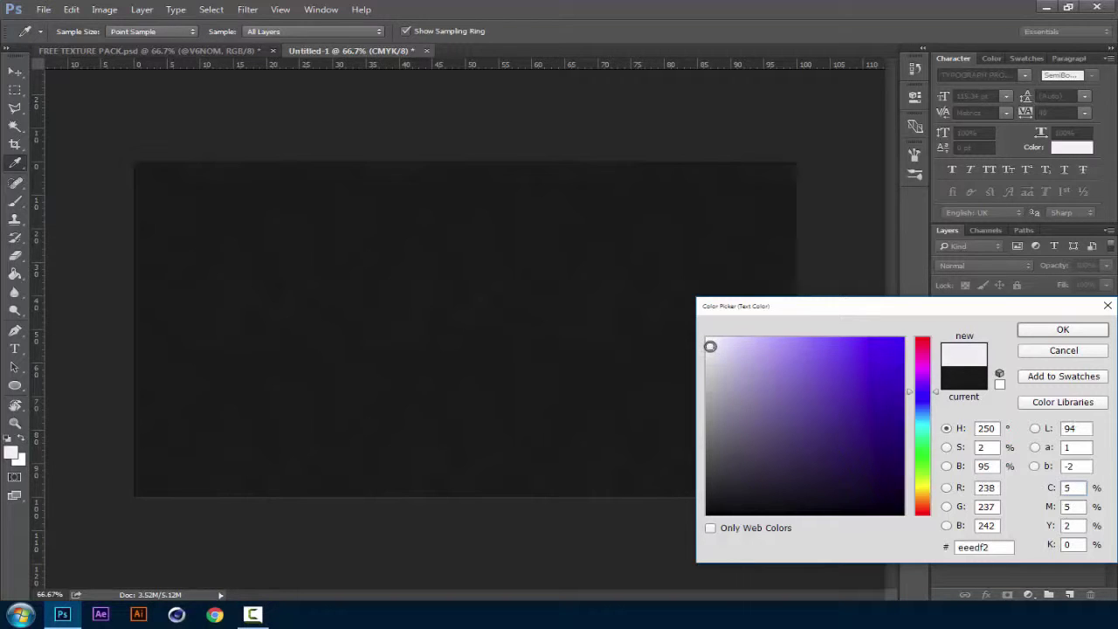
pyautogui.click(1020, 328)
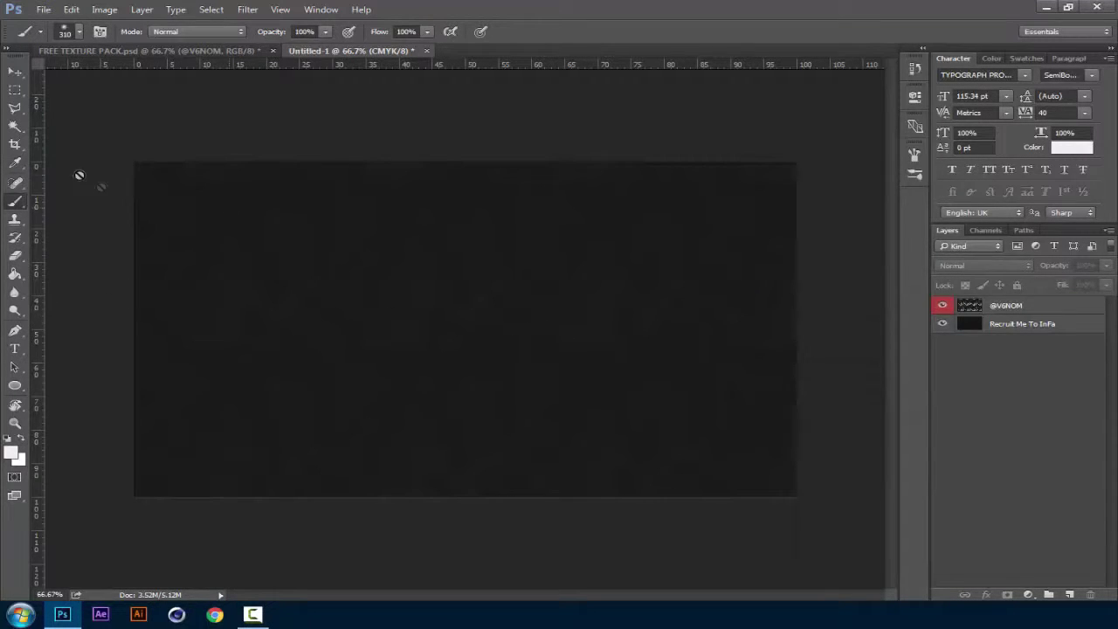
# Add a new layer, paint a single soft 310 px brush dab on it, and move the dab to the canvas's middle
pyautogui.click(1069, 593)
pyautogui.click(445, 332)
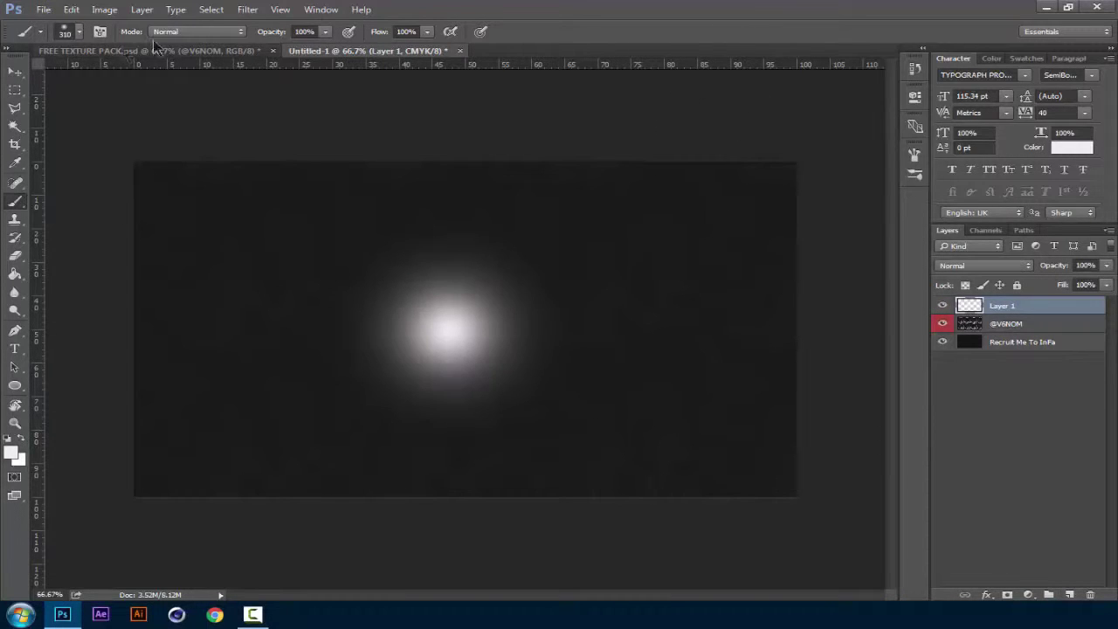
pyautogui.click(14, 70)
pyautogui.moveTo(448, 326)
pyautogui.mouseDown()
pyautogui.moveTo(537, 329)
pyautogui.moveTo(523, 278)
pyautogui.moveTo(469, 303)
pyautogui.mouseUp()
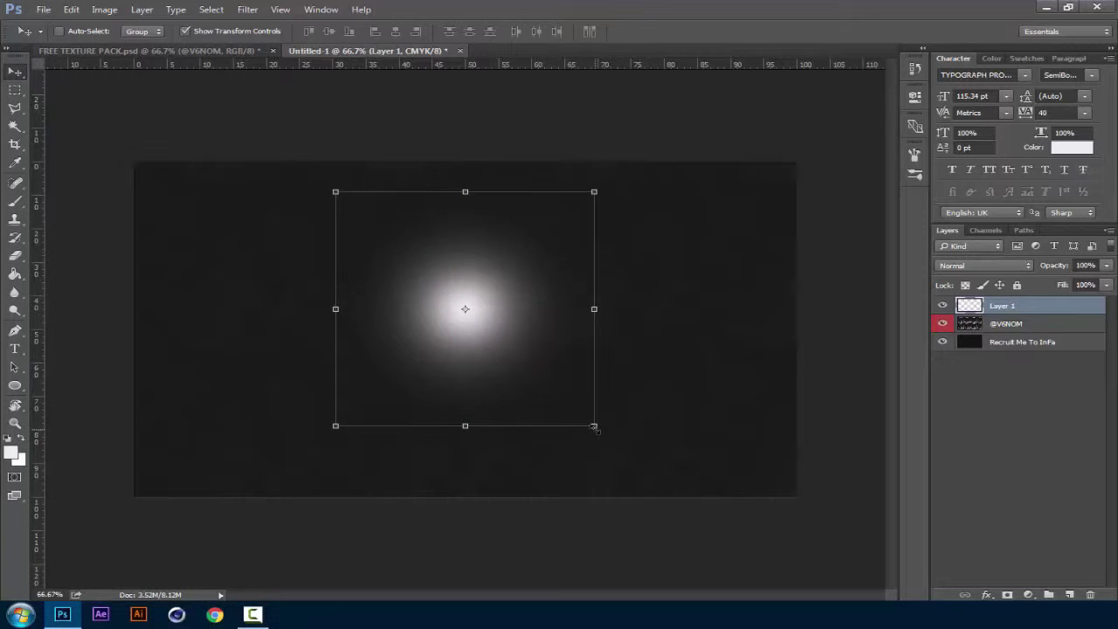
# Scale the white glow to about 168% and place it at the upper-left edge of the canvas
pyautogui.moveTo(594, 428); pyautogui.dragTo(814, 545)
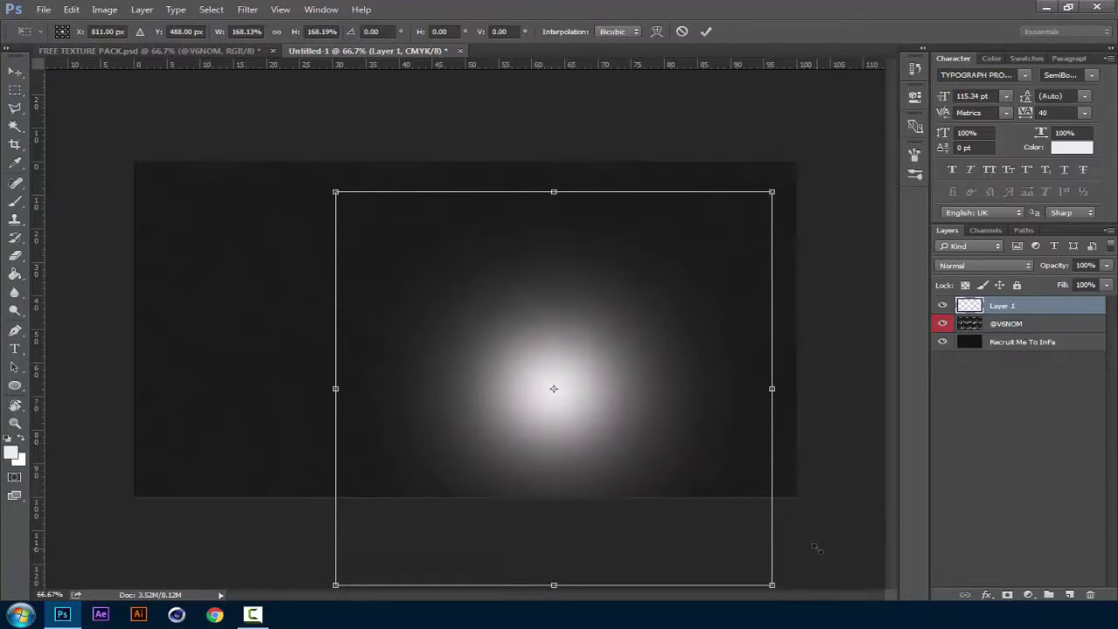
pyautogui.moveTo(603, 367); pyautogui.dragTo(314, 142)
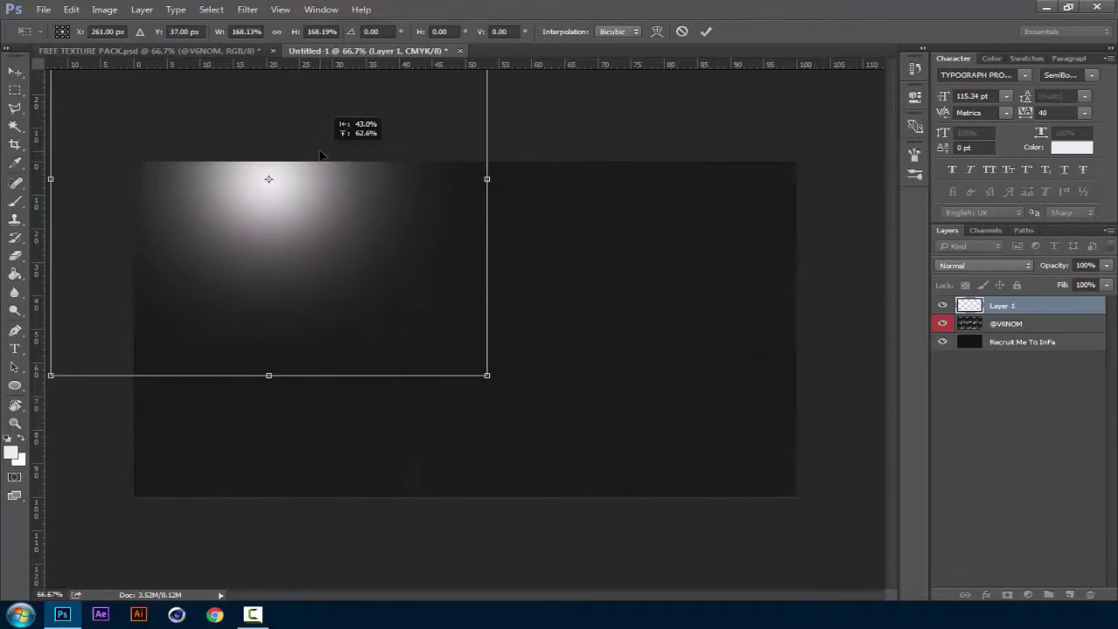
pyautogui.click(706, 32)
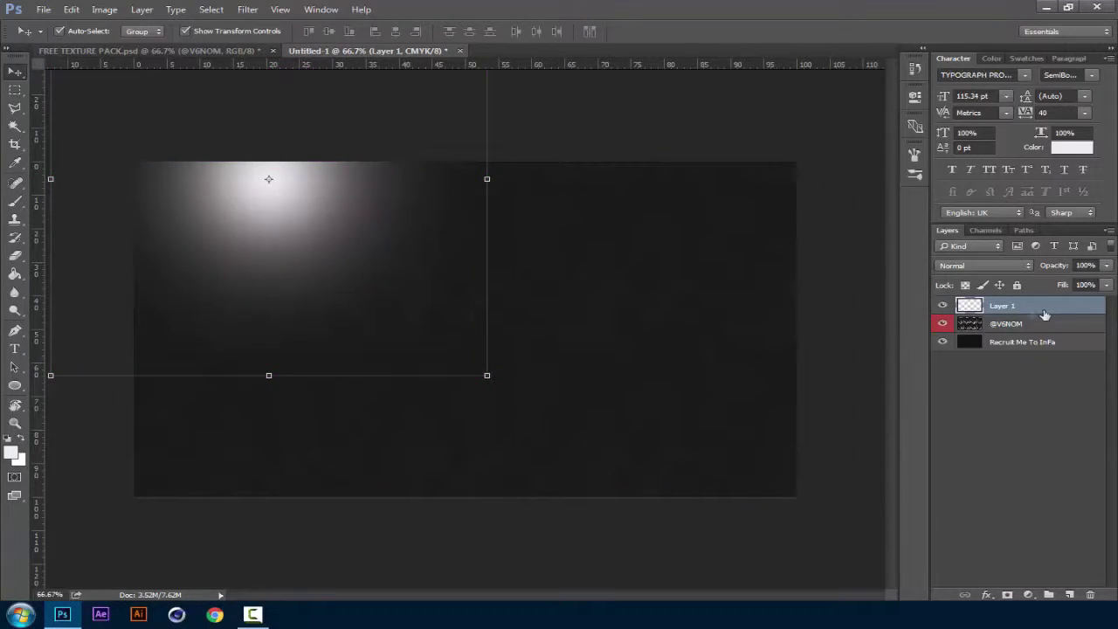
# Duplicate the glow layer and move the copy to the lower-right edge of the canvas
pyautogui.click(943, 306)
pyautogui.click(943, 306)
pyautogui.hotkey('ctrl', 'j')
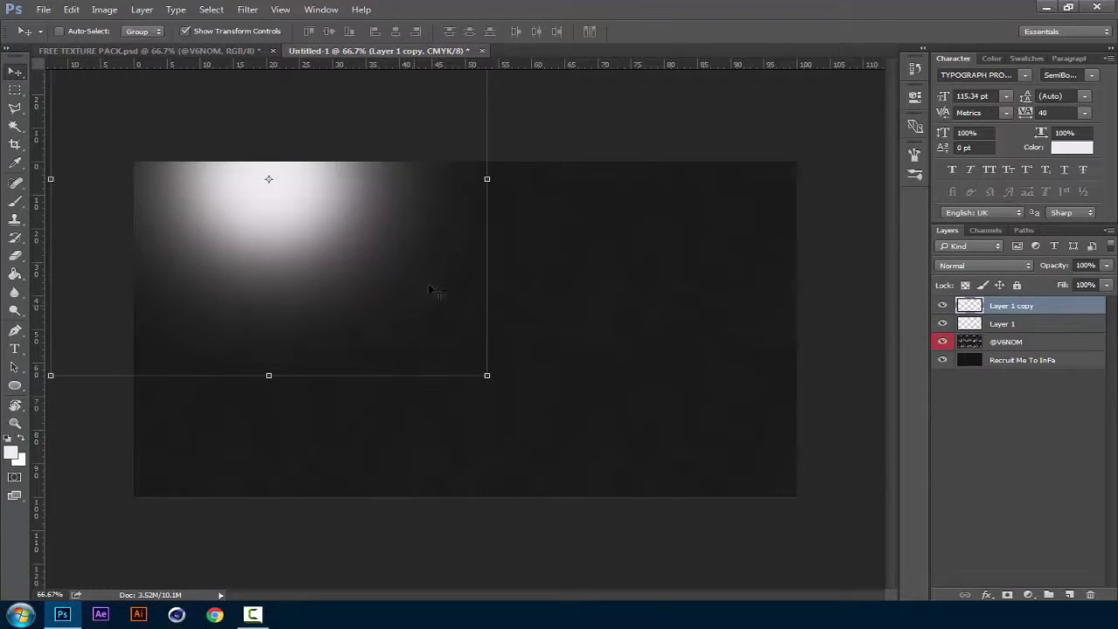
pyautogui.moveTo(365, 279); pyautogui.dragTo(746, 433)
pyautogui.moveTo(719, 327); pyautogui.dragTo(675, 426)
# Select both glow layers and reduce their opacity to 8%
pyautogui.keyDown('shift'); pyautogui.click(1038, 323); pyautogui.keyUp('shift')
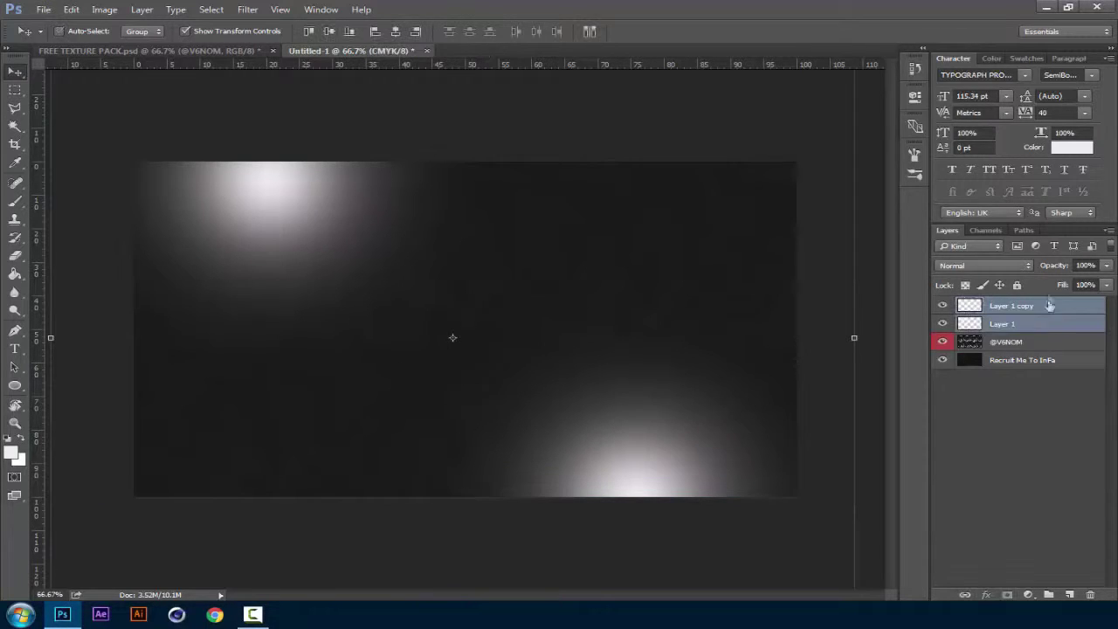
pyautogui.click(1081, 266)
pyautogui.write('0')
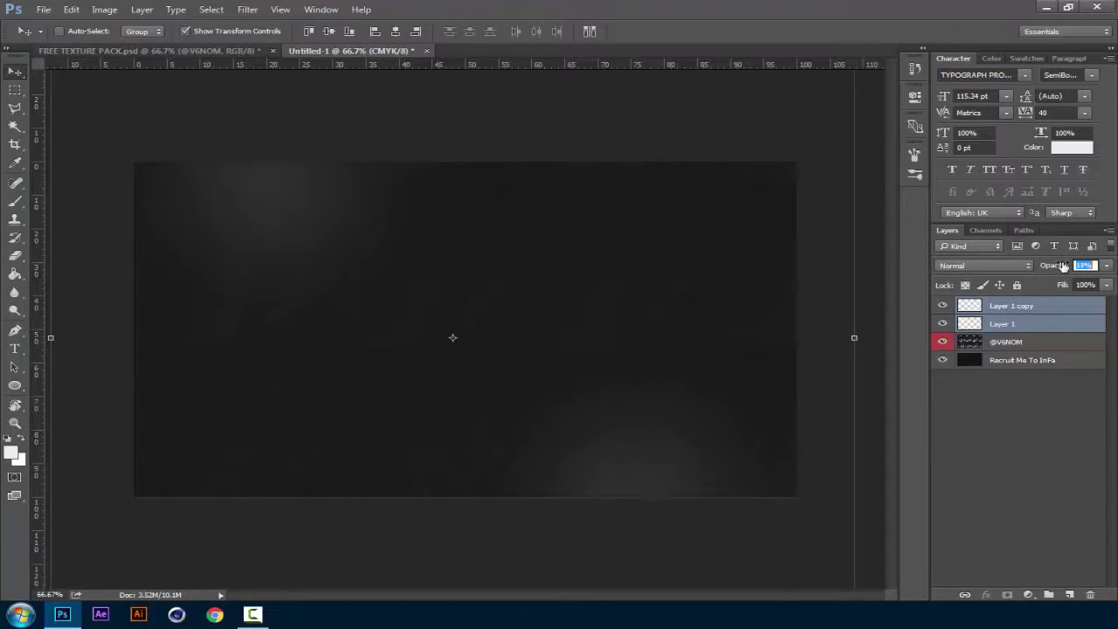
pyautogui.moveTo(1059, 266); pyautogui.dragTo(1053, 271)
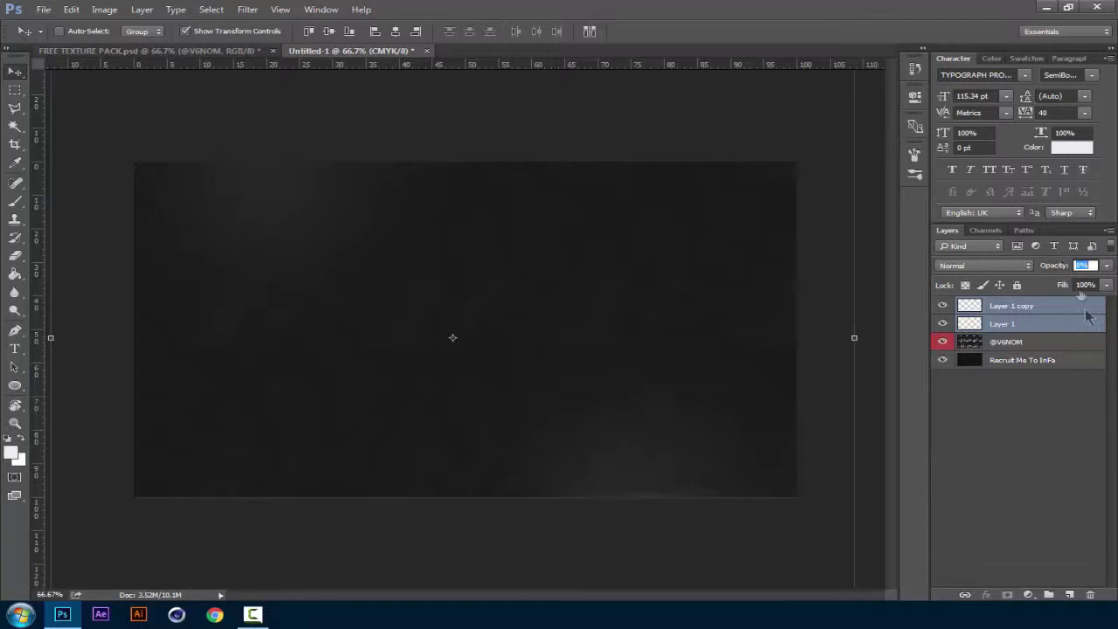
# Adjust the positions of the two glows individually in their opposite corners of the canvas
pyautogui.click(1032, 307)
pyautogui.moveTo(633, 394); pyautogui.dragTo(685, 403)
pyautogui.click(1018, 327)
pyautogui.moveTo(268, 179); pyautogui.dragTo(292, 284)
pyautogui.click(1060, 431)
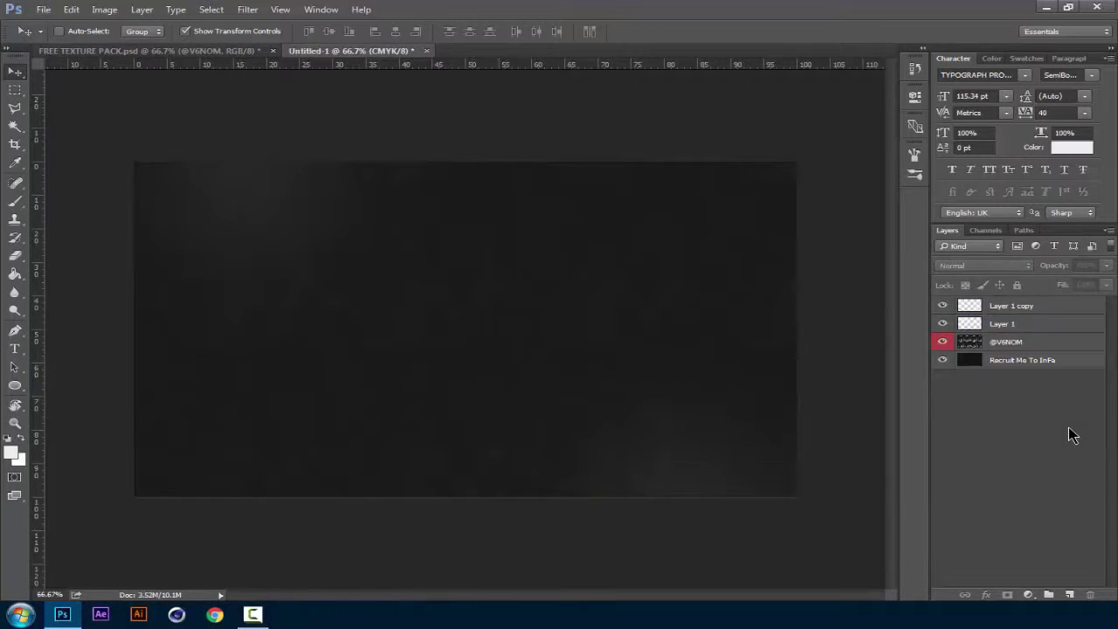
# Group the two glow layers and name the group "light"
pyautogui.click(1053, 309)
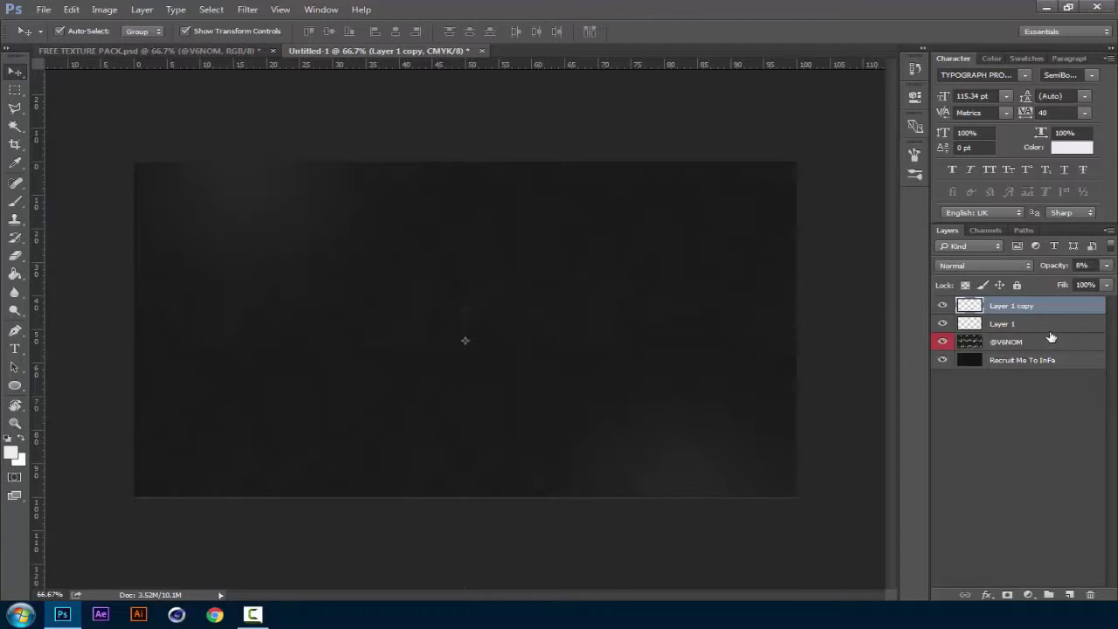
pyautogui.keyDown('shift'); pyautogui.click(1048, 329); pyautogui.keyUp('shift')
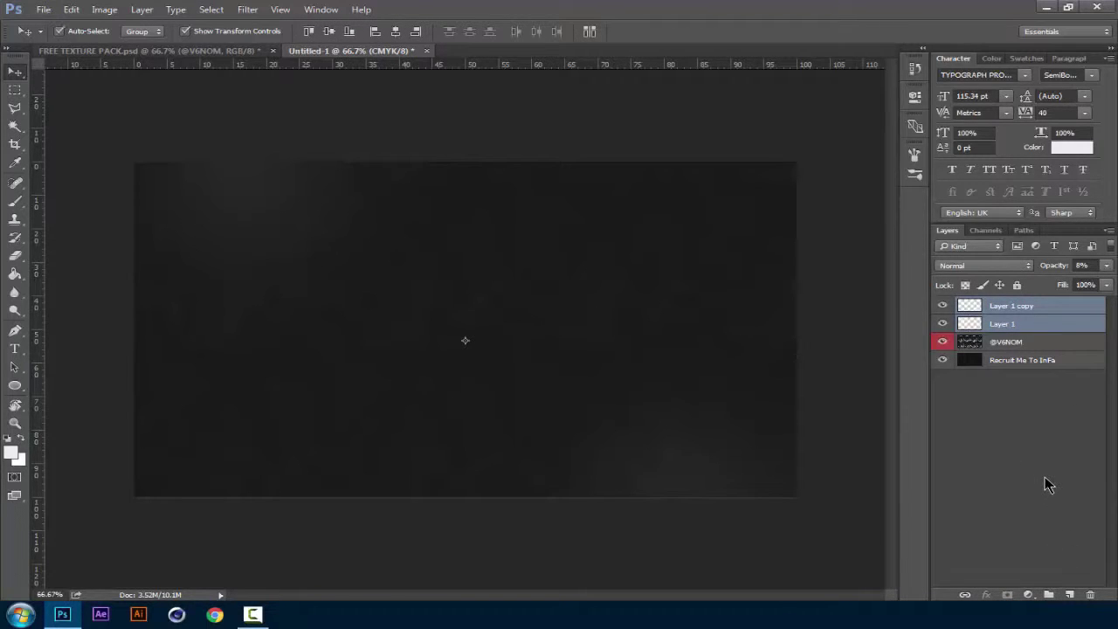
pyautogui.hotkey('ctrl', 'g')
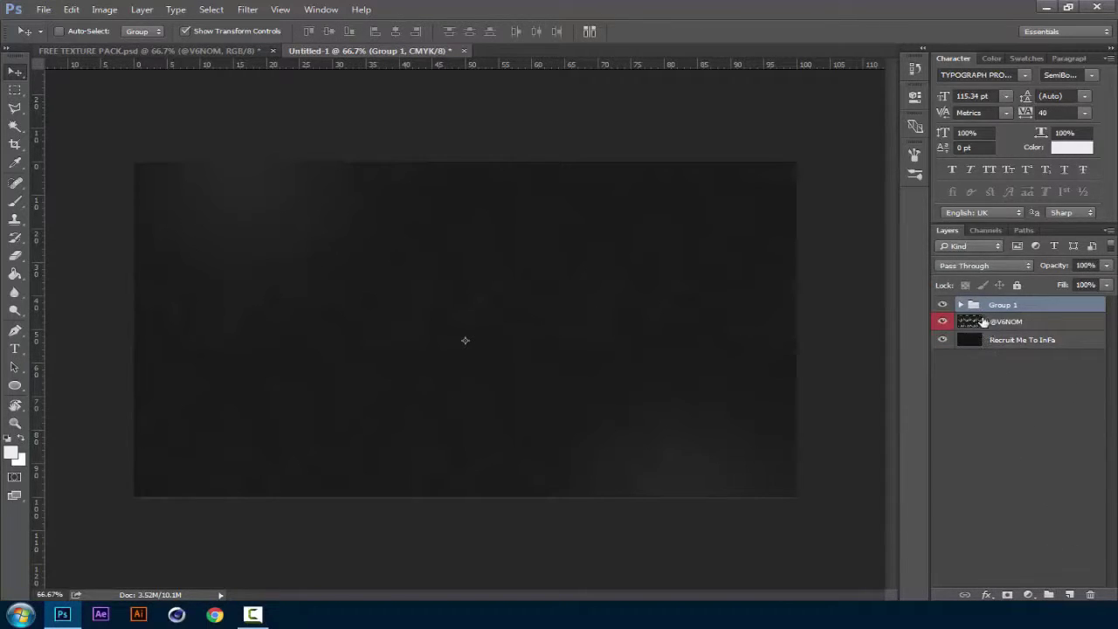
pyautogui.doubleClick(1009, 305)
pyautogui.write('light')
pyautogui.click(1022, 439)
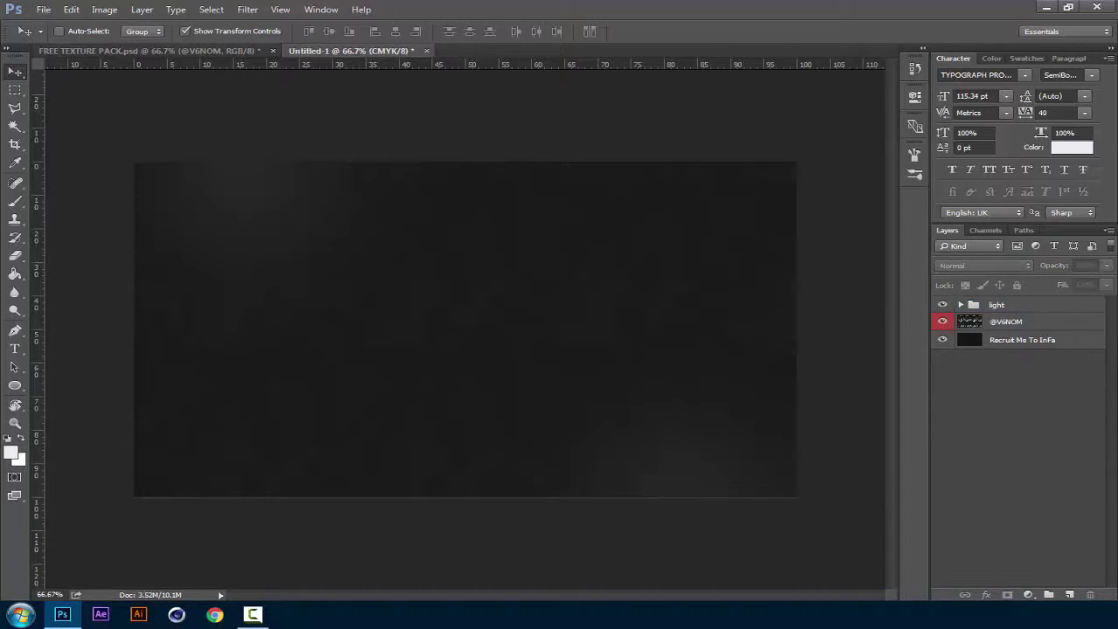
# Add the text "YOUR" near the centre of the canvas and select all of it
pyautogui.click(13, 347)
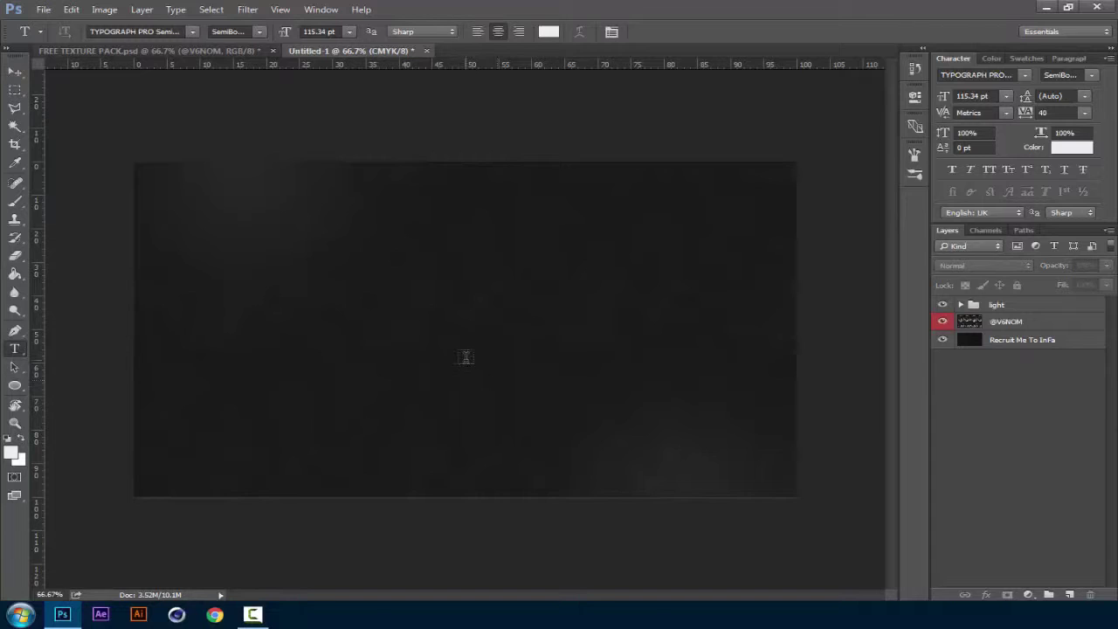
pyautogui.click(466, 356)
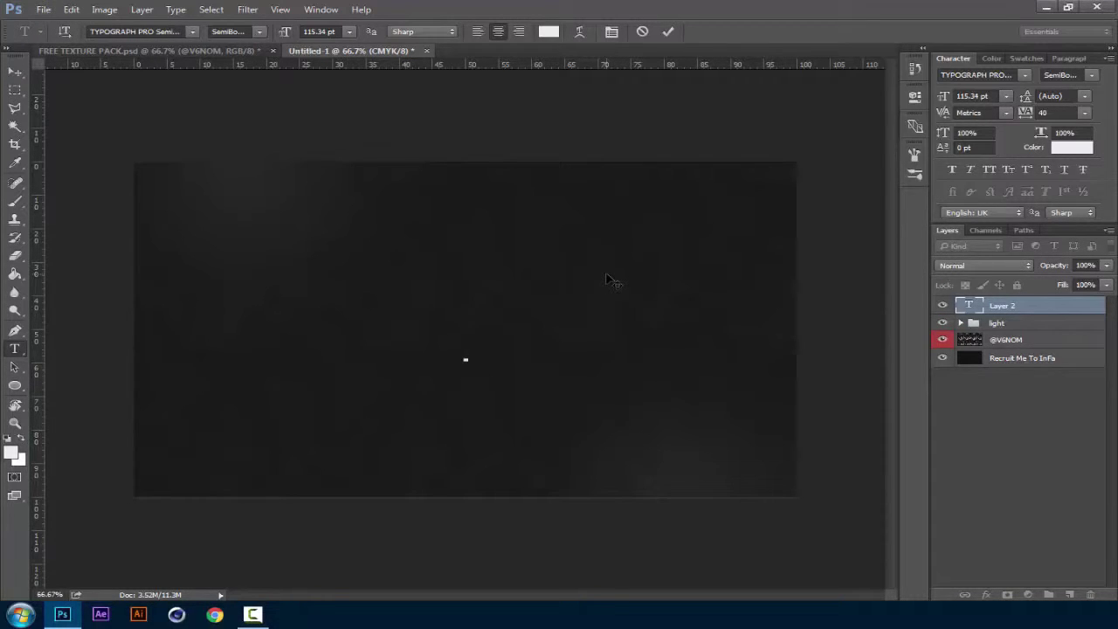
pyautogui.write('your')
pyautogui.hotkey('ctrl', 'a')
pyautogui.press('BackSpace')
pyautogui.write('your')
pyautogui.hotkey('ctrl', 'a')
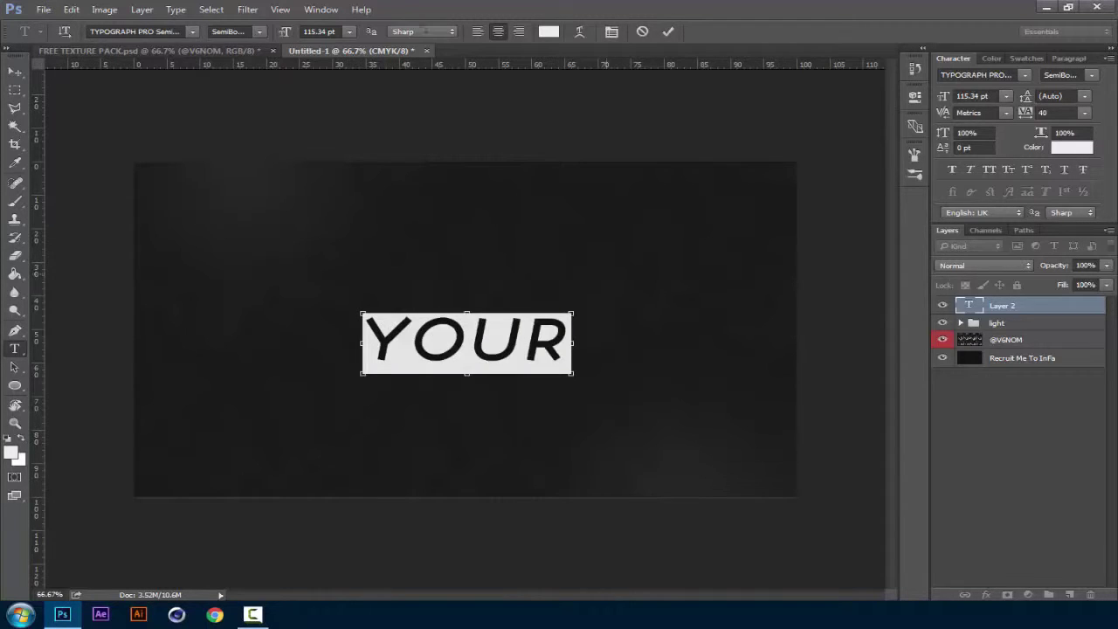
# Set the "YOUR" text to the TYPOGRAPH PRO ExtraBold font and commit the edit
pyautogui.click(258, 32)
pyautogui.click(284, 122)
pyautogui.click(192, 31)
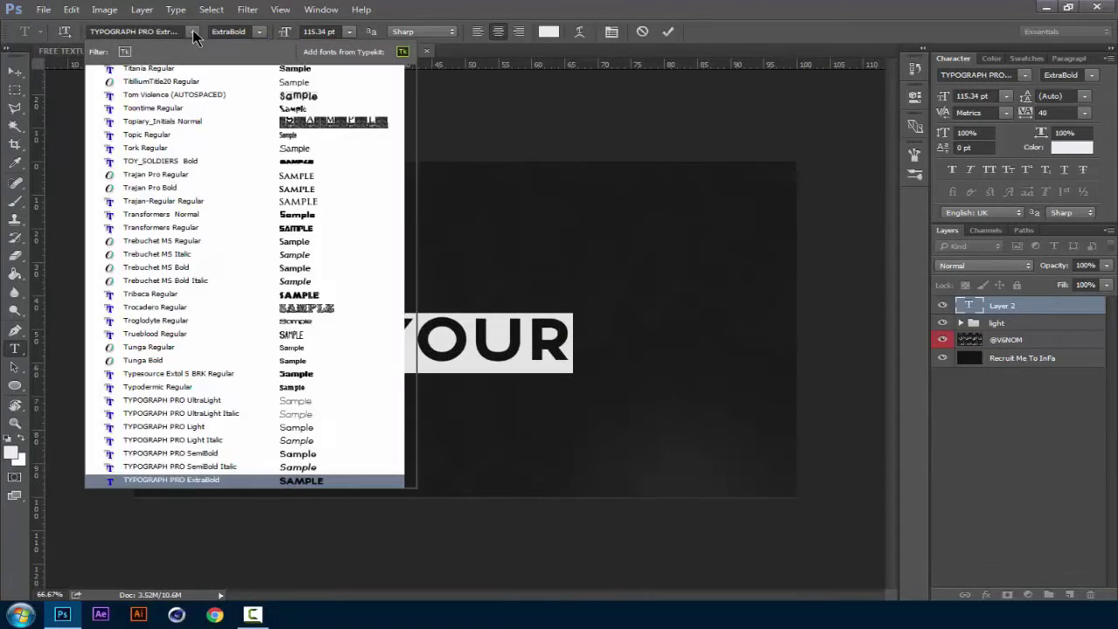
pyautogui.click(192, 485)
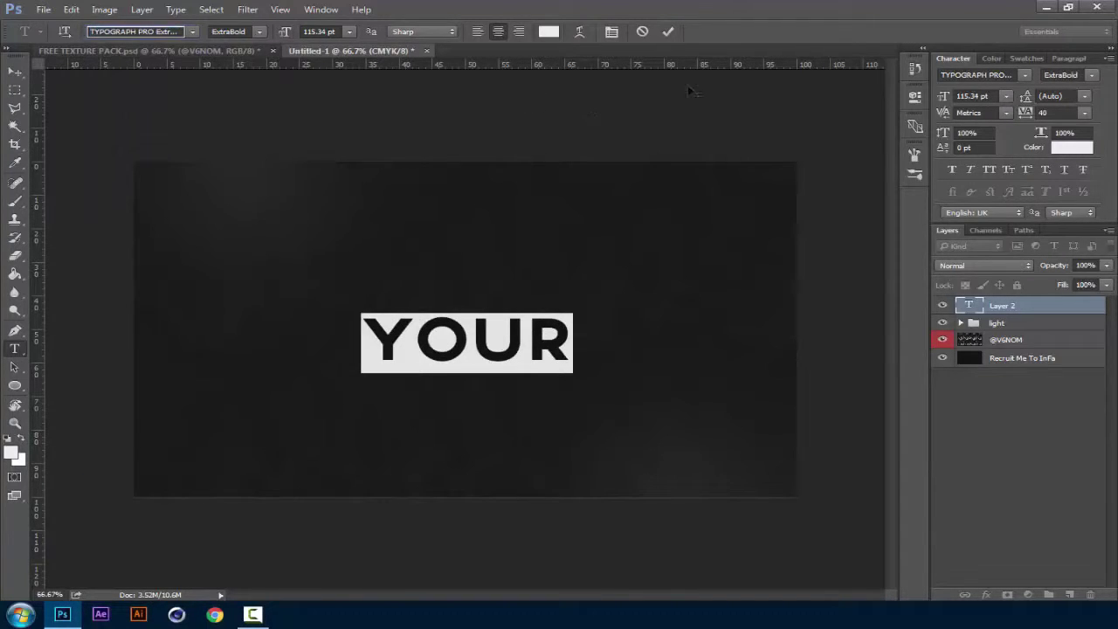
pyautogui.click(252, 31)
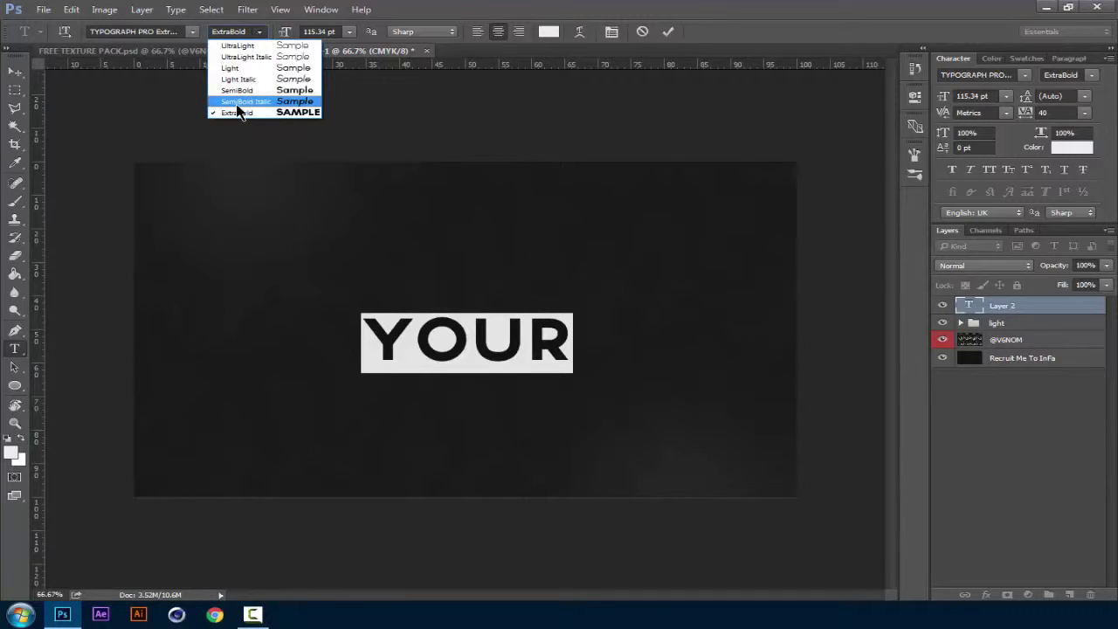
pyautogui.click(282, 121)
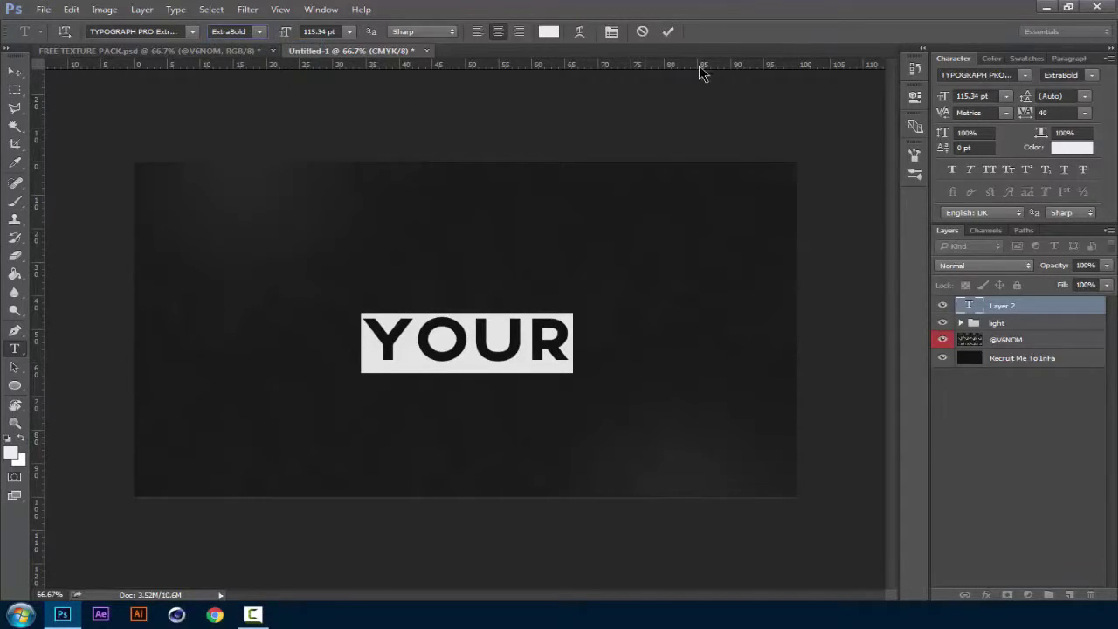
pyautogui.click(668, 33)
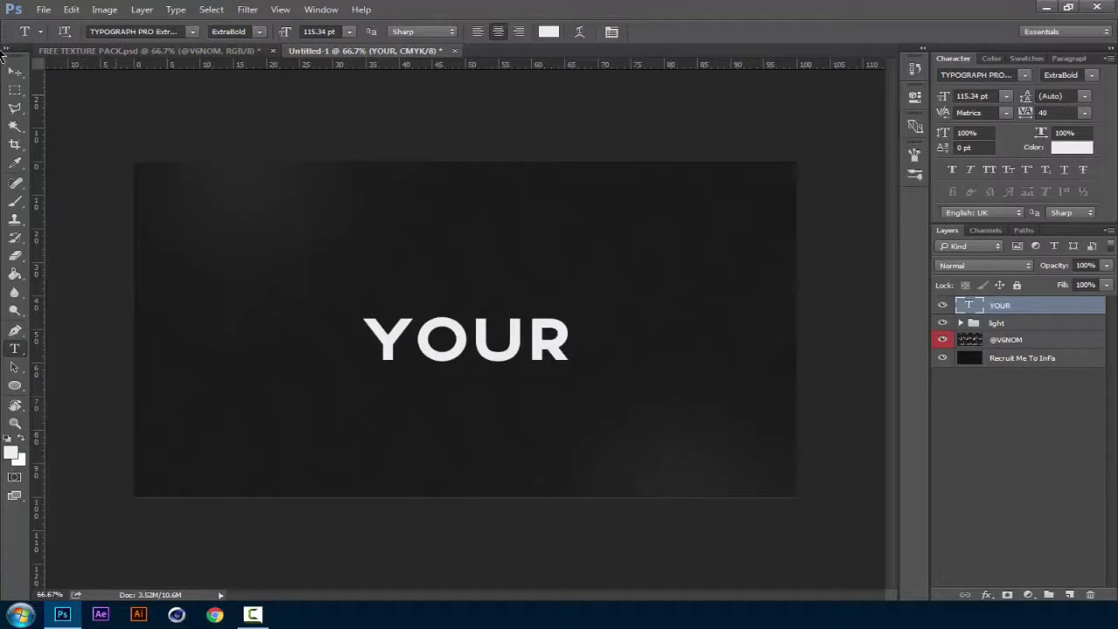
# Scale the "YOUR" text proportionally to about 190% and centre it horizontally, slightly above the middle of the canvas
pyautogui.click(20, 69)
pyautogui.moveTo(591, 369); pyautogui.dragTo(693, 421)
pyautogui.moveTo(412, 370); pyautogui.dragTo(187, 248)
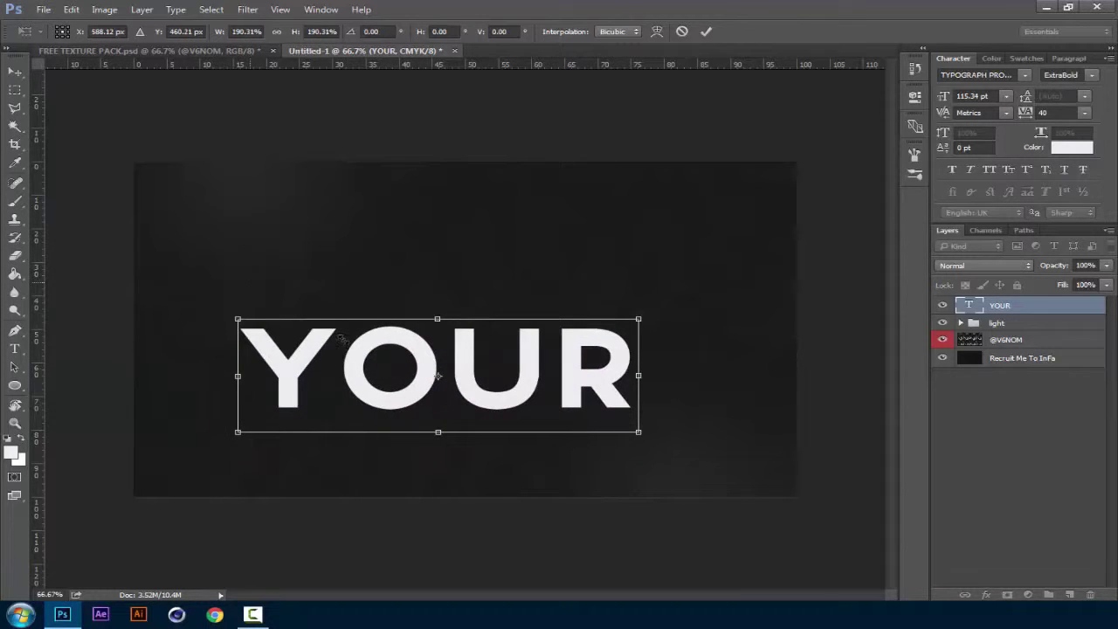
pyautogui.moveTo(416, 330); pyautogui.dragTo(425, 291)
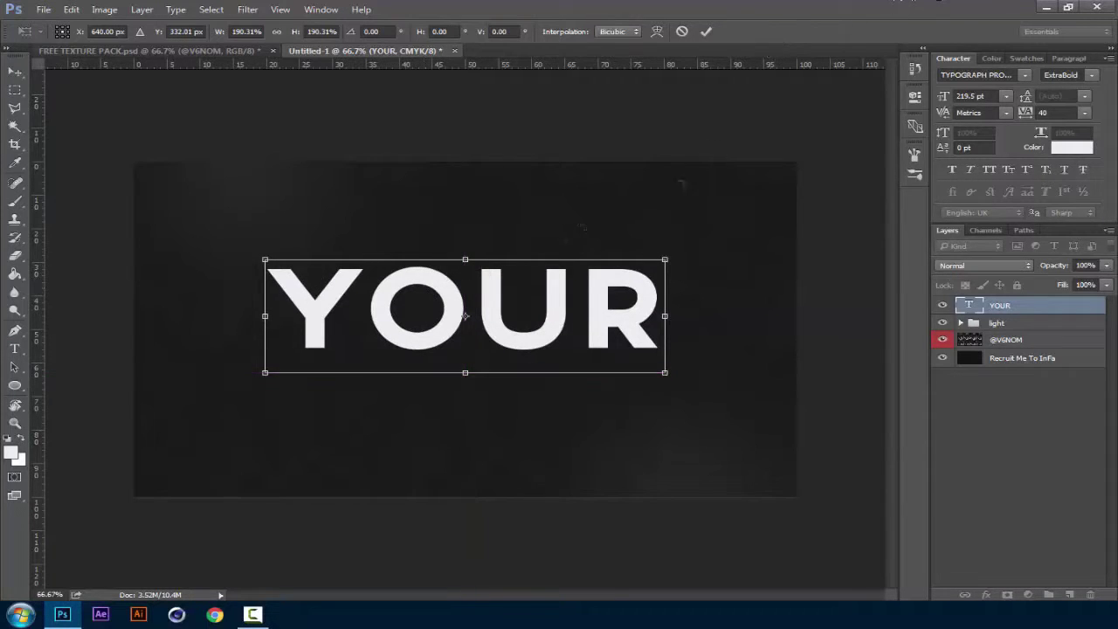
pyautogui.moveTo(526, 299)
pyautogui.mouseDown()
pyautogui.moveTo(545, 299)
pyautogui.moveTo(516, 298)
pyautogui.mouseUp()
pyautogui.press('Return')
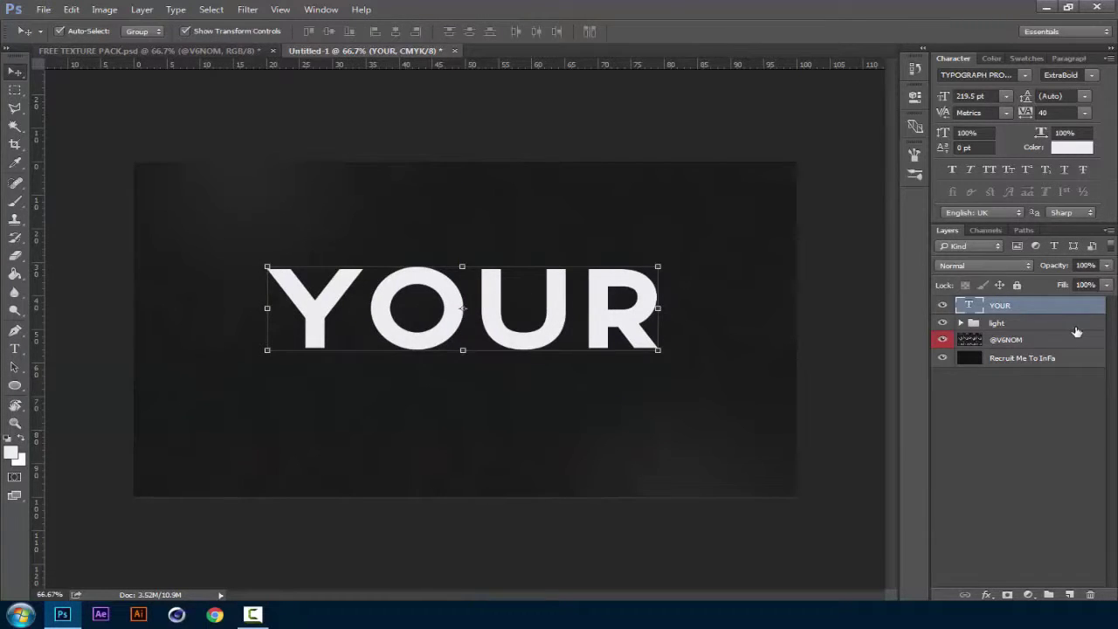
# Duplicate the "YOUR" text layer, move the copy below the original and change its wording to "TEXT"
pyautogui.hotkey('ctrl', 'j')
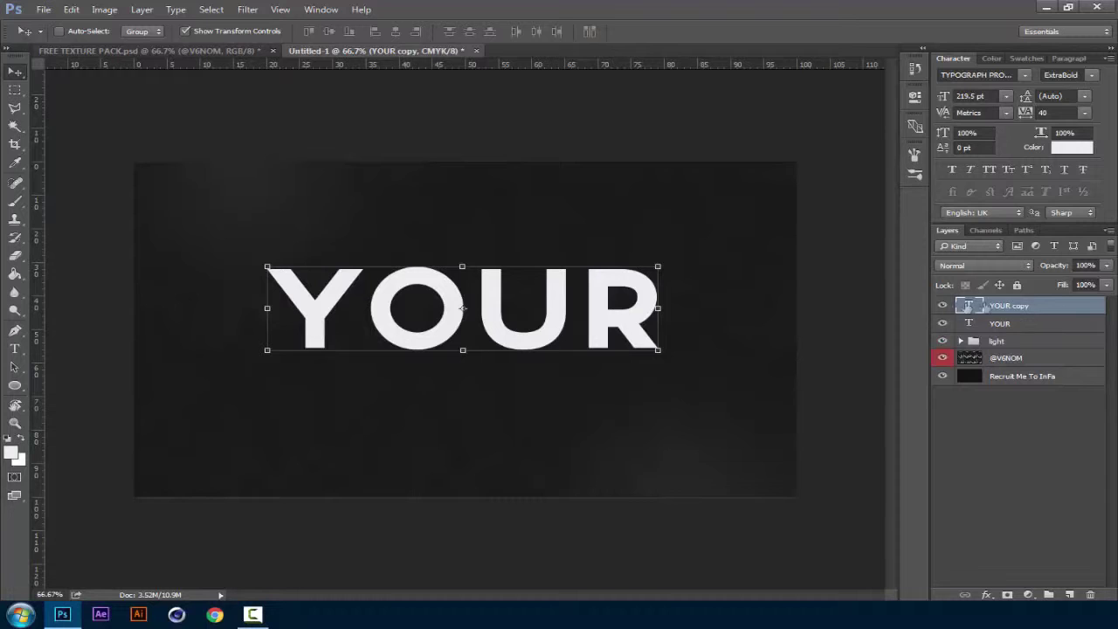
pyautogui.moveTo(576, 323); pyautogui.dragTo(583, 430)
pyautogui.doubleClick(969, 307)
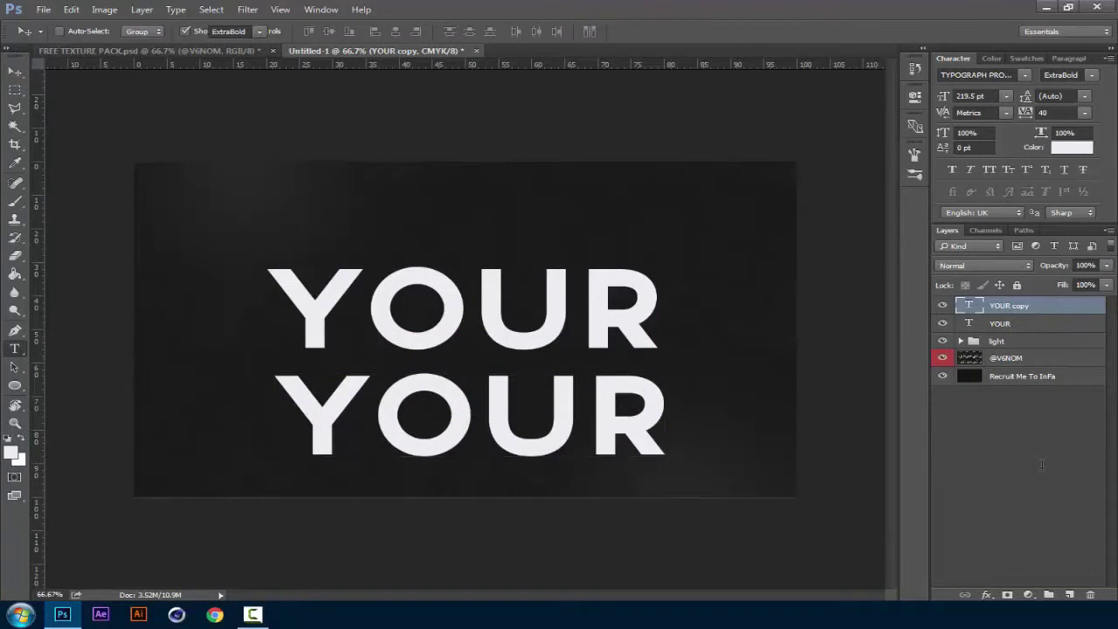
pyautogui.write('TEXT')
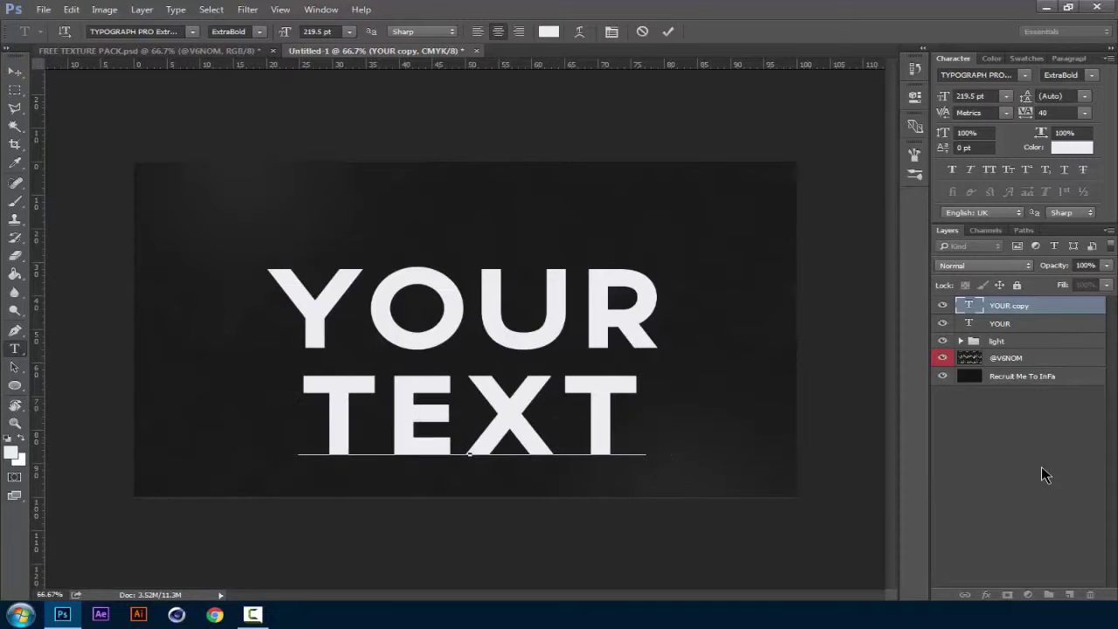
pyautogui.click(668, 31)
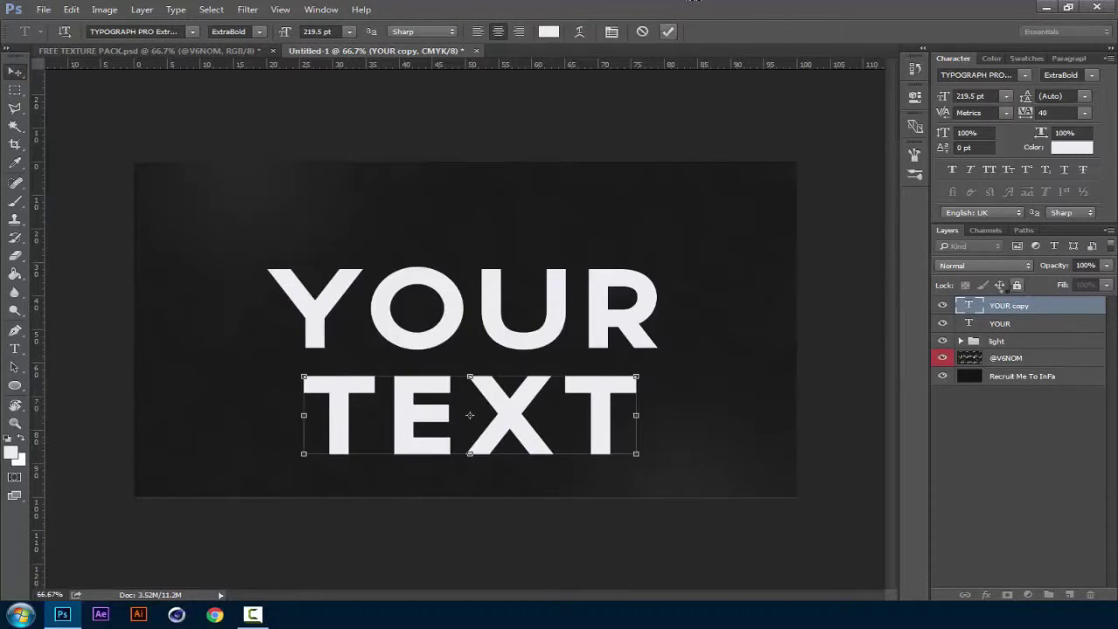
# Scale the "TEXT" line down to about 55% and centre it directly beneath "YOUR"
pyautogui.press('v')
pyautogui.moveTo(634, 454); pyautogui.dragTo(316, 427)
pyautogui.moveTo(272, 395); pyautogui.dragTo(519, 383)
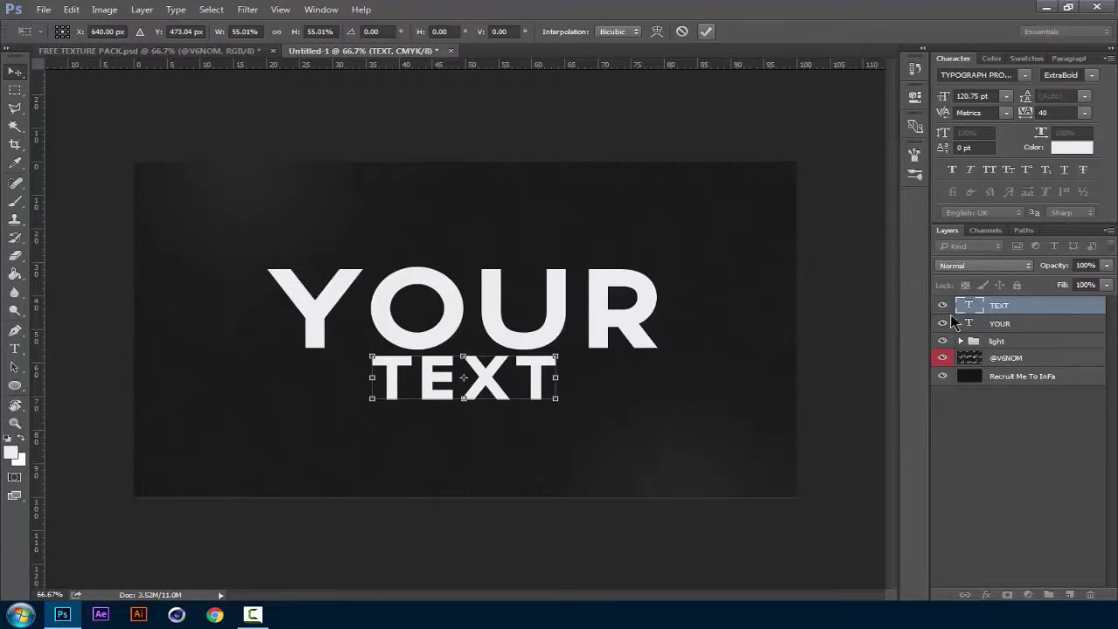
pyautogui.press('Return')
pyautogui.doubleClick(968, 305)
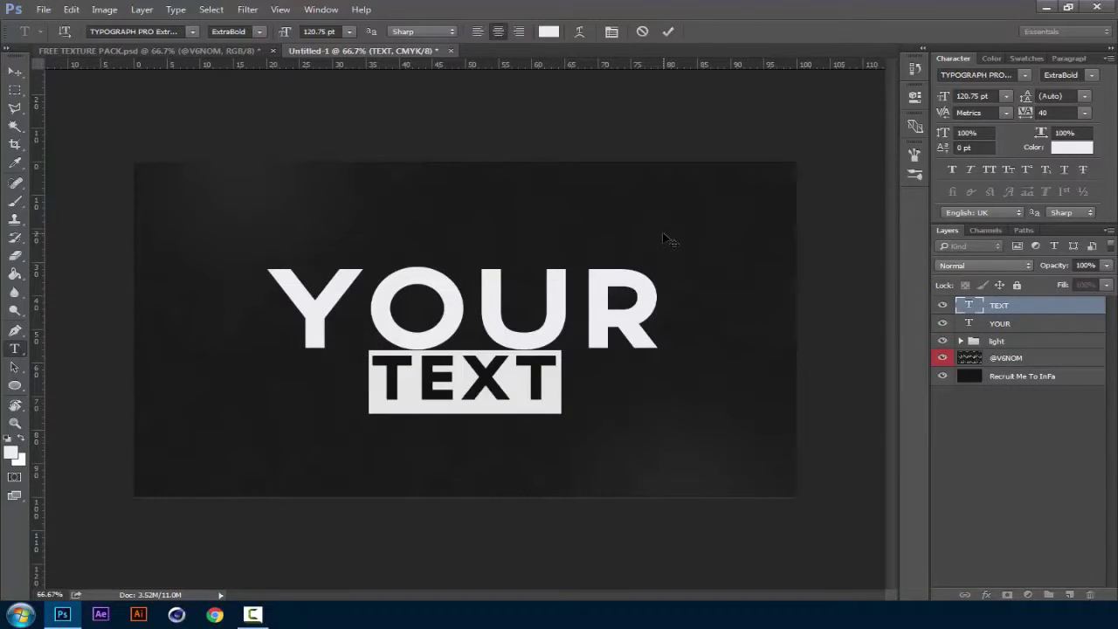
pyautogui.click(480, 368)
pyautogui.click(563, 391)
pyautogui.hotkey('ctrl', 't')
pyautogui.hotkey('ctrl', 'a')
pyautogui.hotkey('ctrl', 'Return')
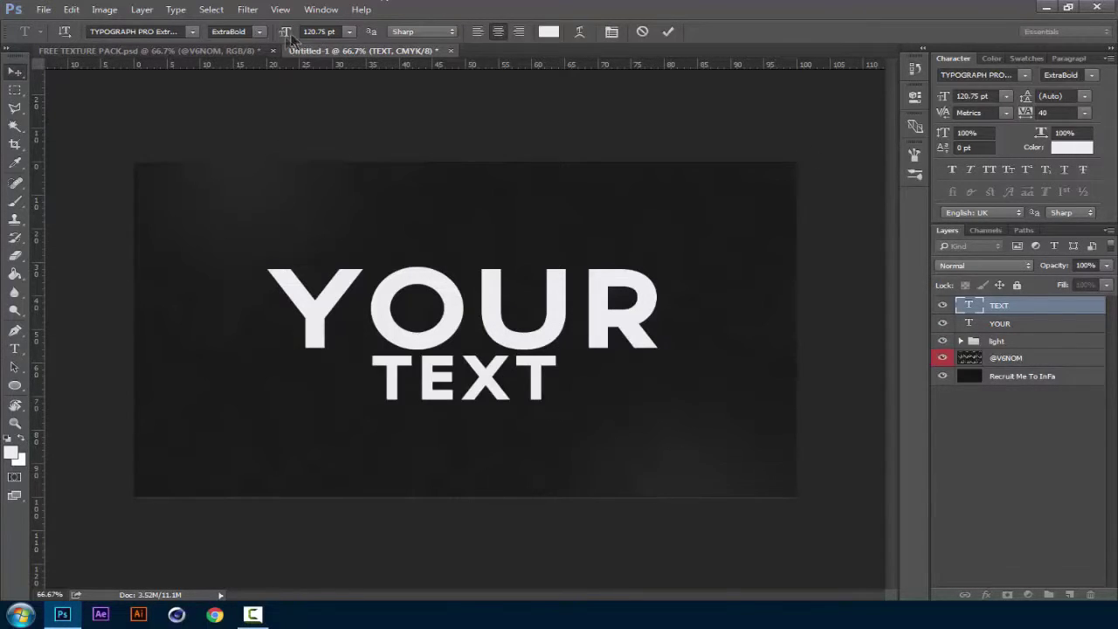
pyautogui.hotkey('ctrl', 's')
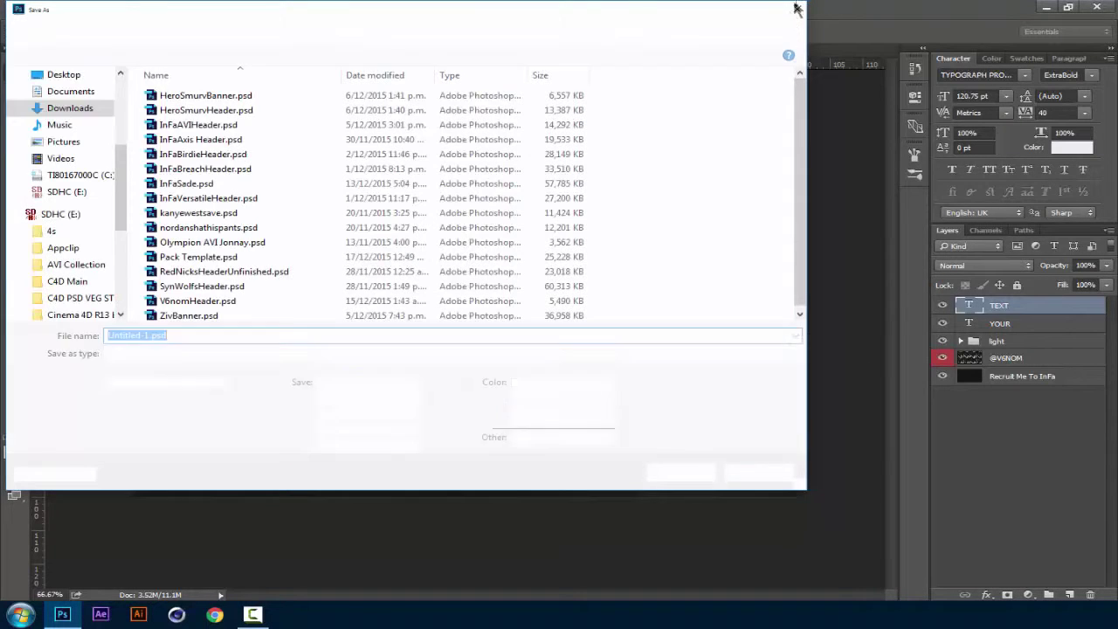
pyautogui.click(797, 12)
pyautogui.press('v')
# Change the "TEXT" line's font style to SemiBold Italic and commit the edit
pyautogui.click(968, 308)
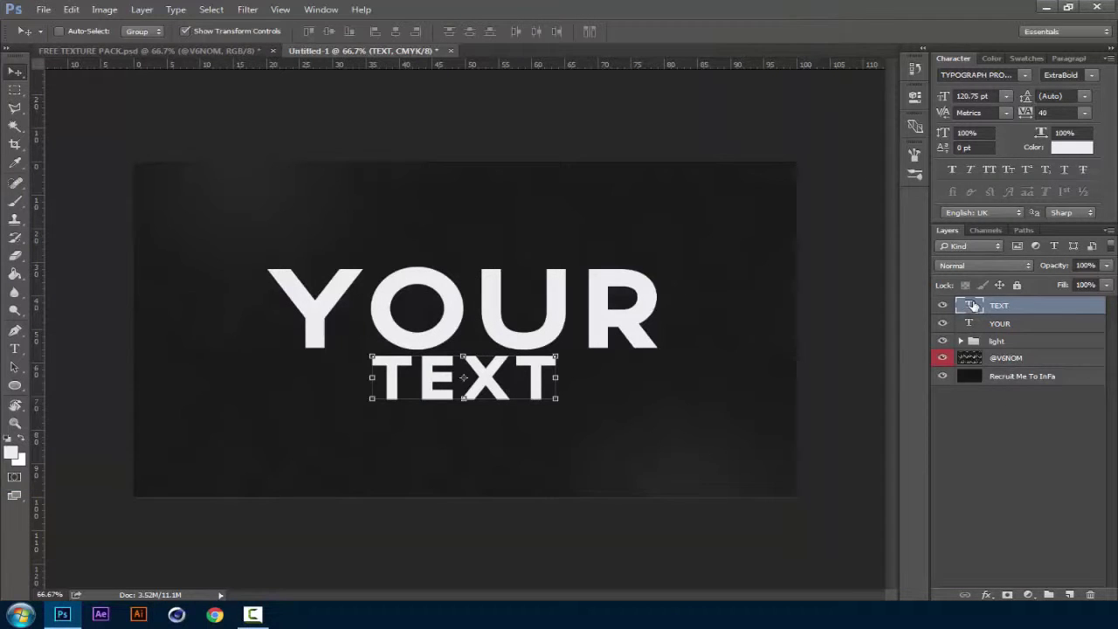
pyautogui.doubleClick(971, 304)
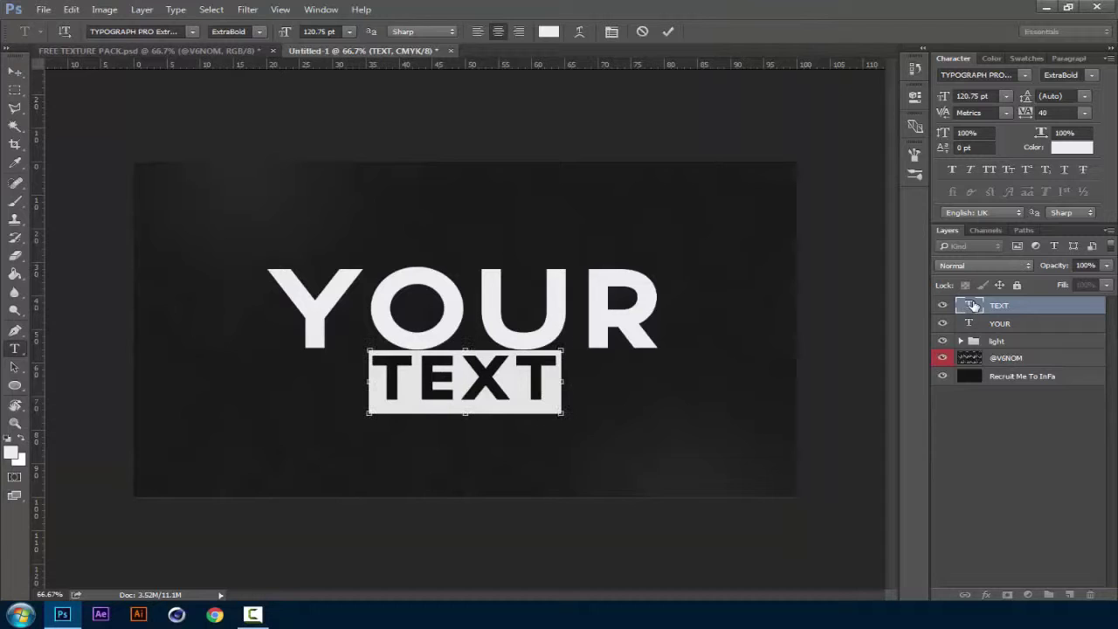
pyautogui.click(255, 32)
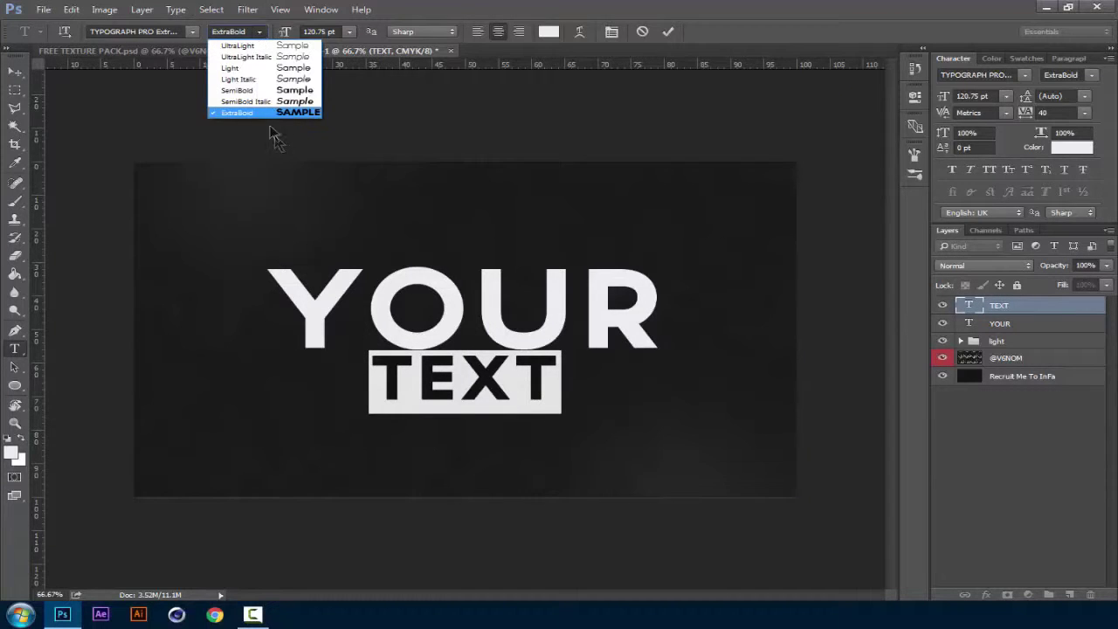
pyautogui.click(262, 101)
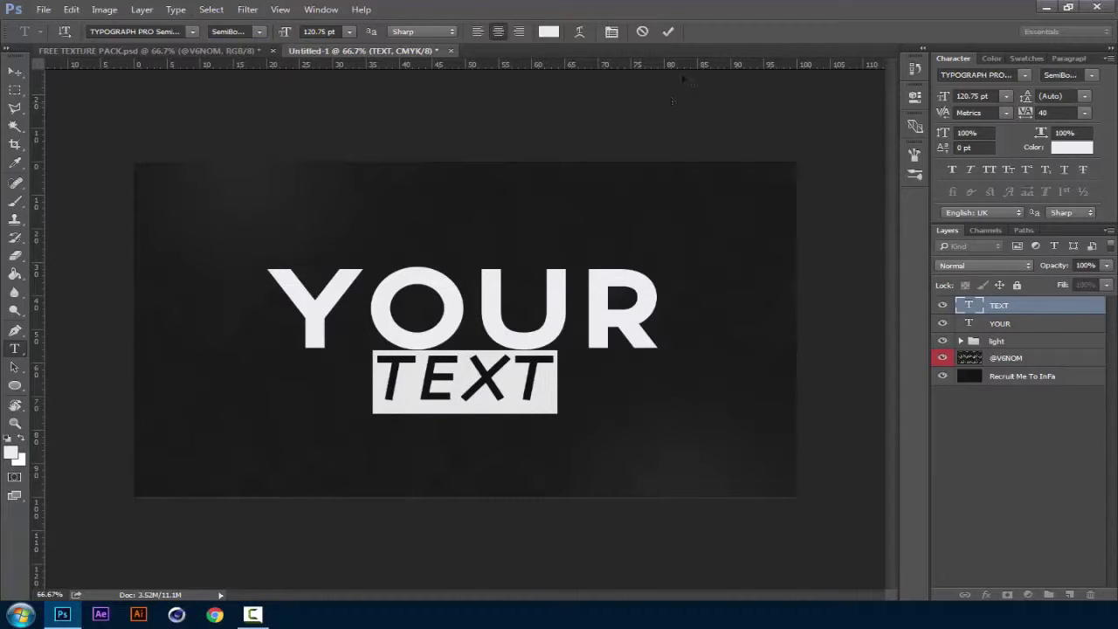
pyautogui.click(668, 32)
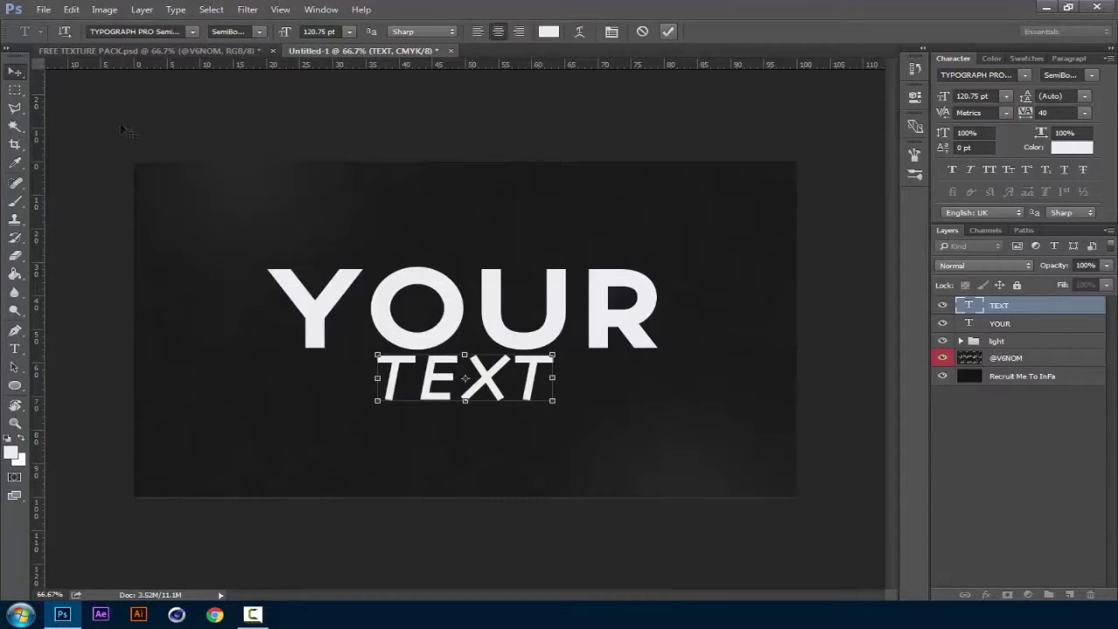
pyautogui.press('v')
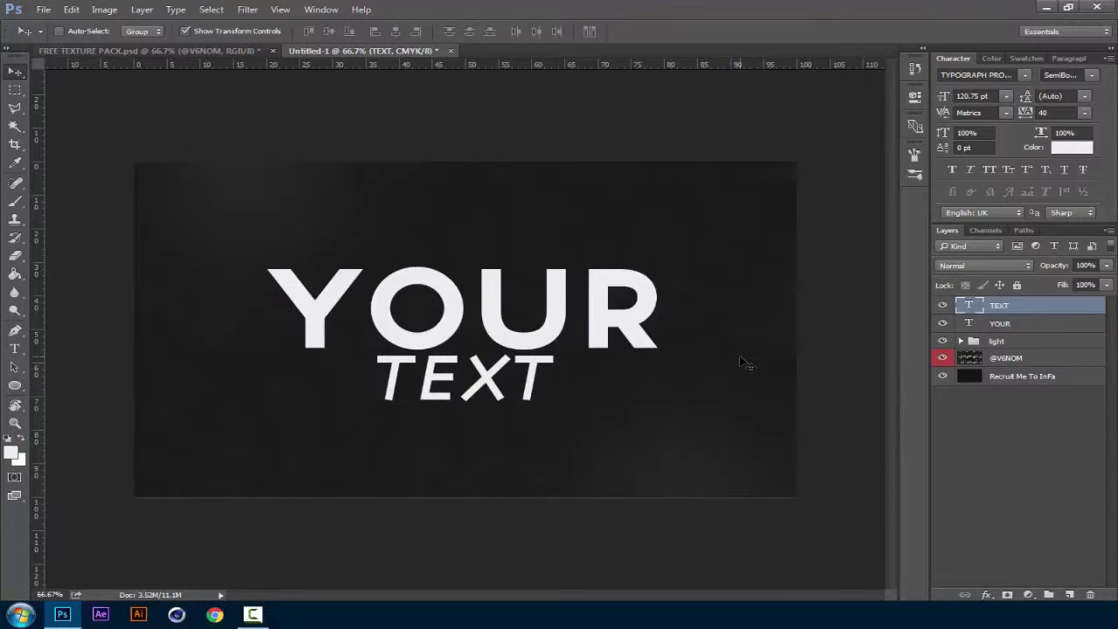
# Add a new empty layer above the two text layers
pyautogui.click(1013, 423)
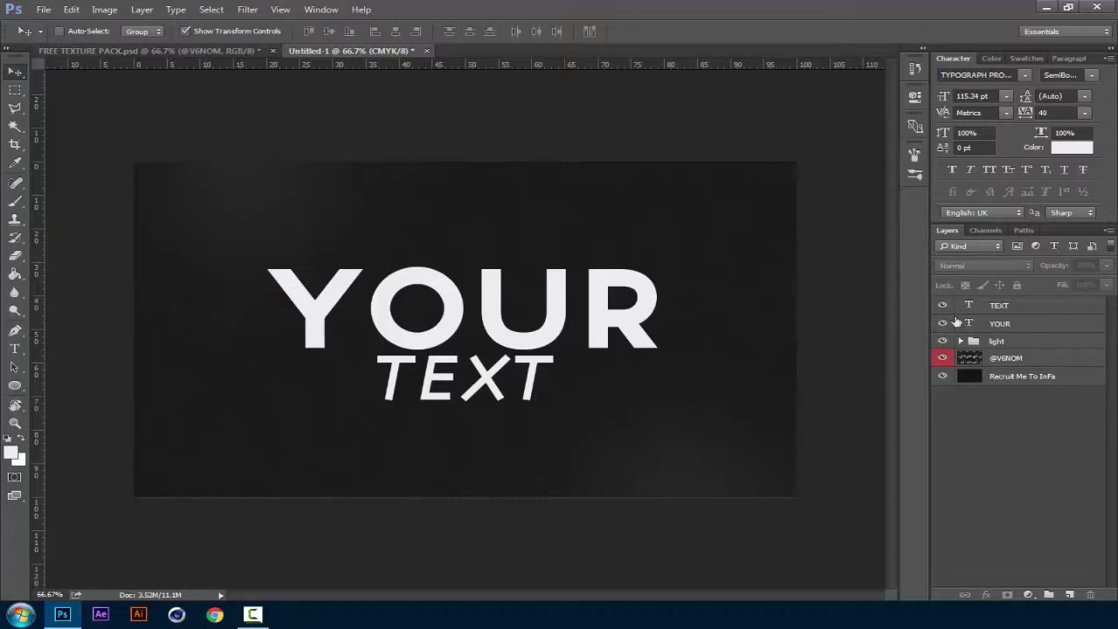
pyautogui.click(985, 312)
pyautogui.click(1017, 393)
pyautogui.click(1069, 594)
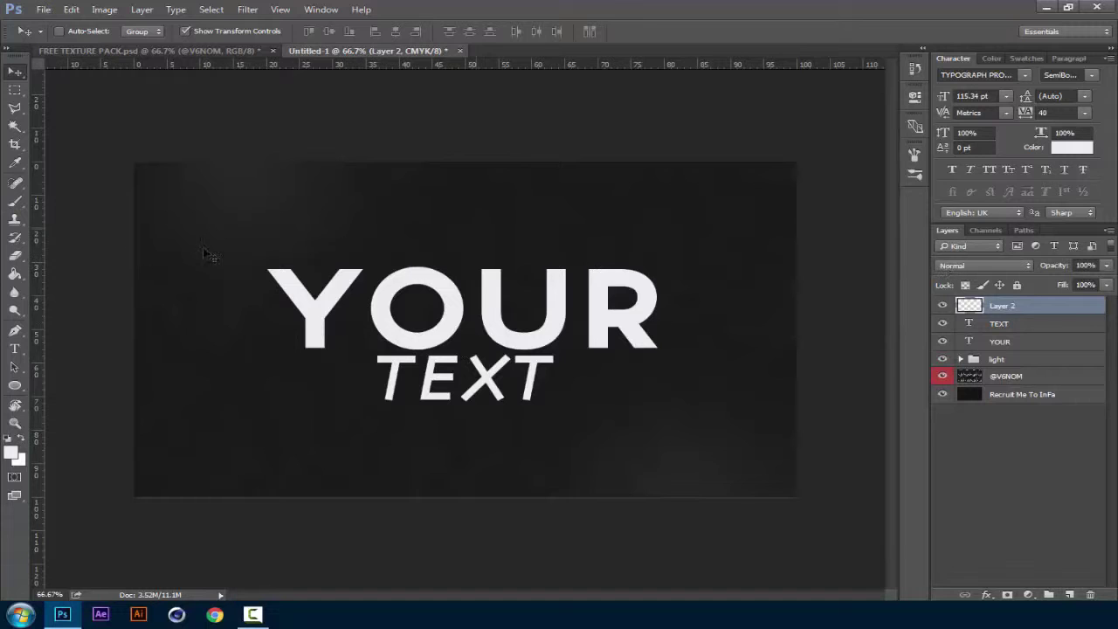
# Switch to the Brush tool and set the painting colour to bright red (f20000)
pyautogui.click(14, 201)
pyautogui.click(1076, 148)
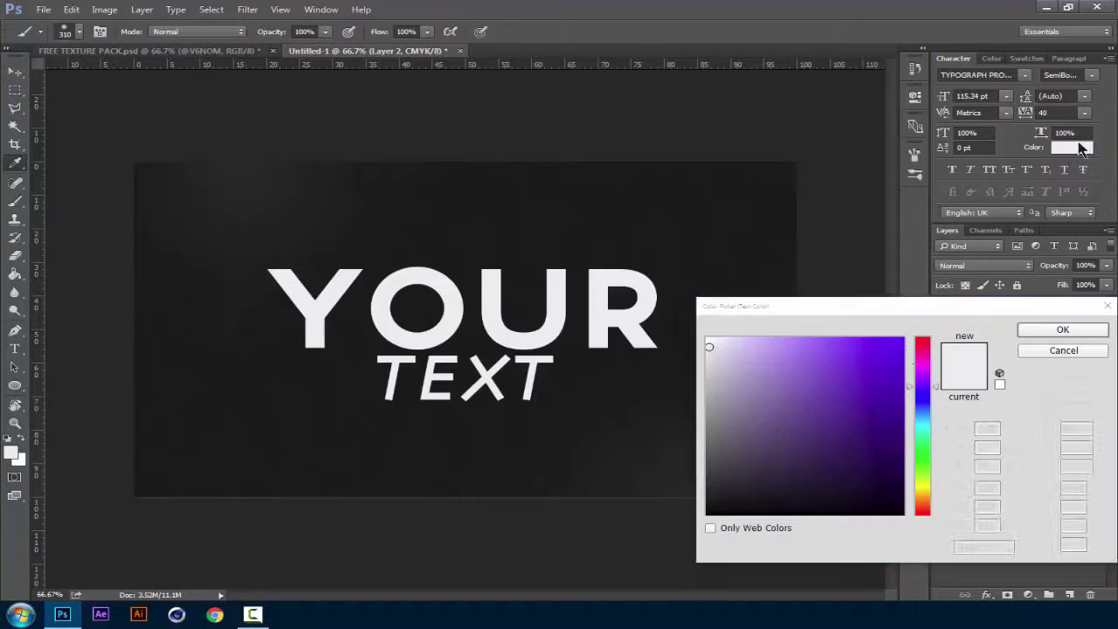
pyautogui.click(841, 360)
pyautogui.moveTo(924, 421); pyautogui.dragTo(934, 331)
pyautogui.click(905, 338)
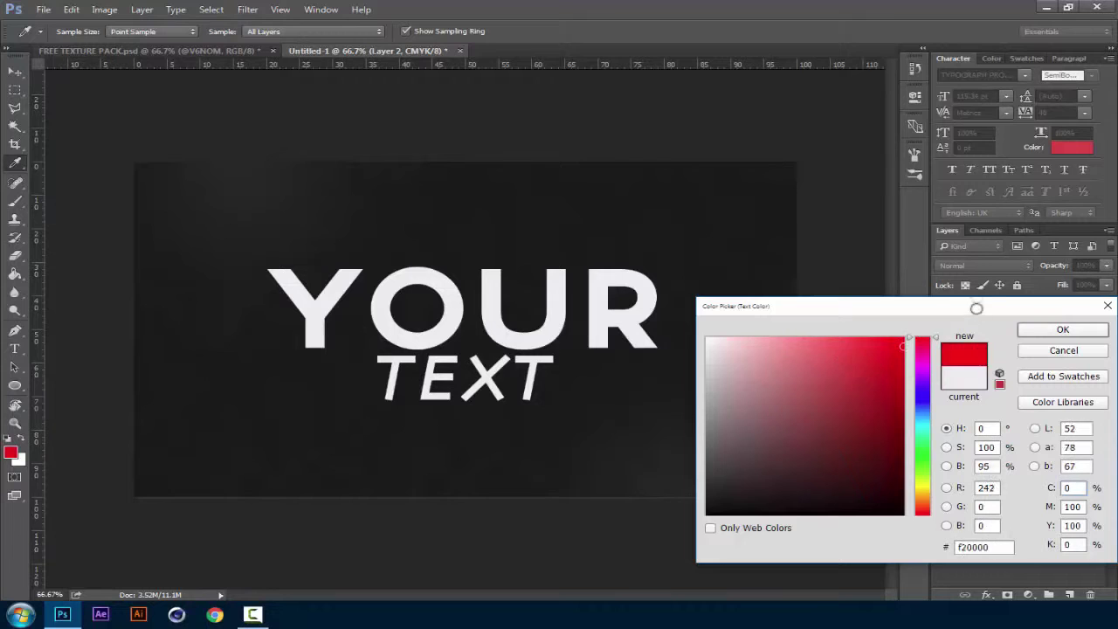
pyautogui.click(1060, 330)
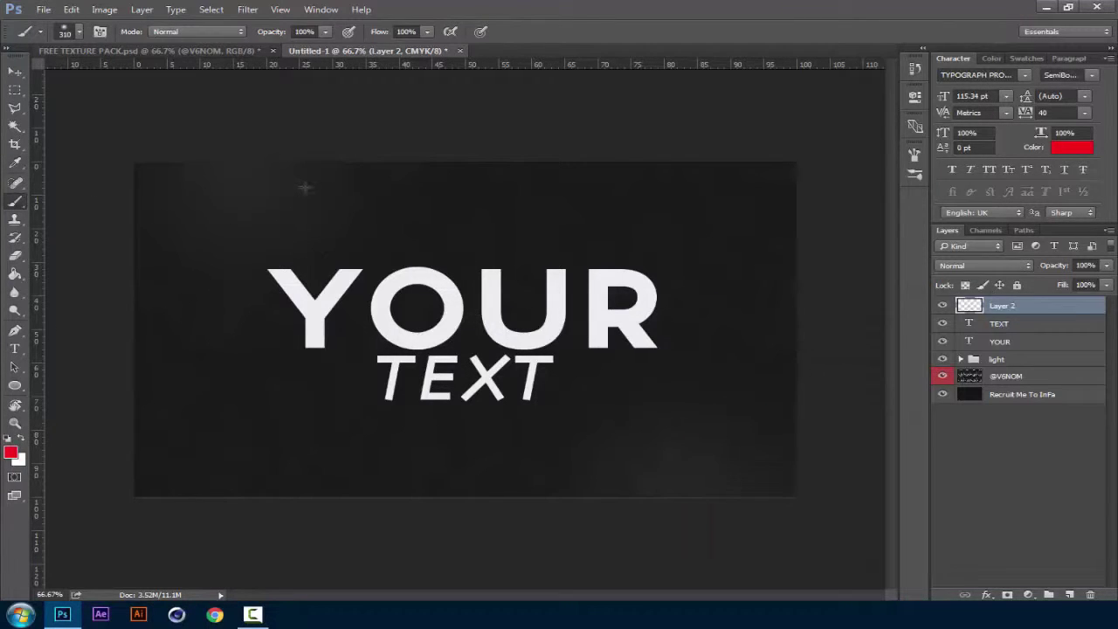
# Paint a single red glow over the canvas centre with the soft 800 px brush
pyautogui.click(81, 33)
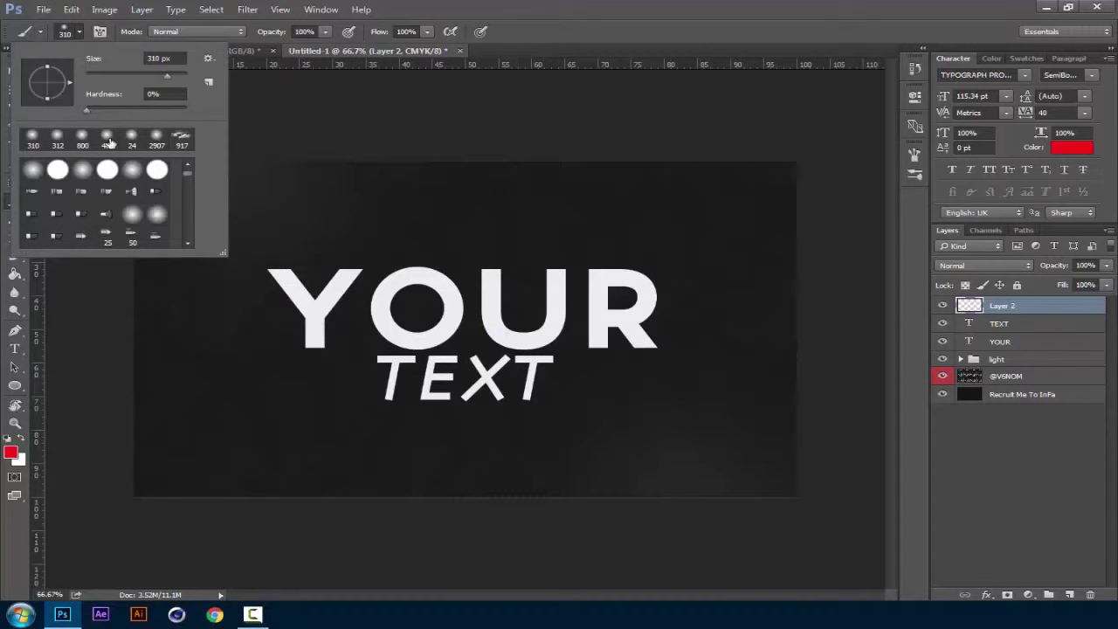
pyautogui.doubleClick(82, 140)
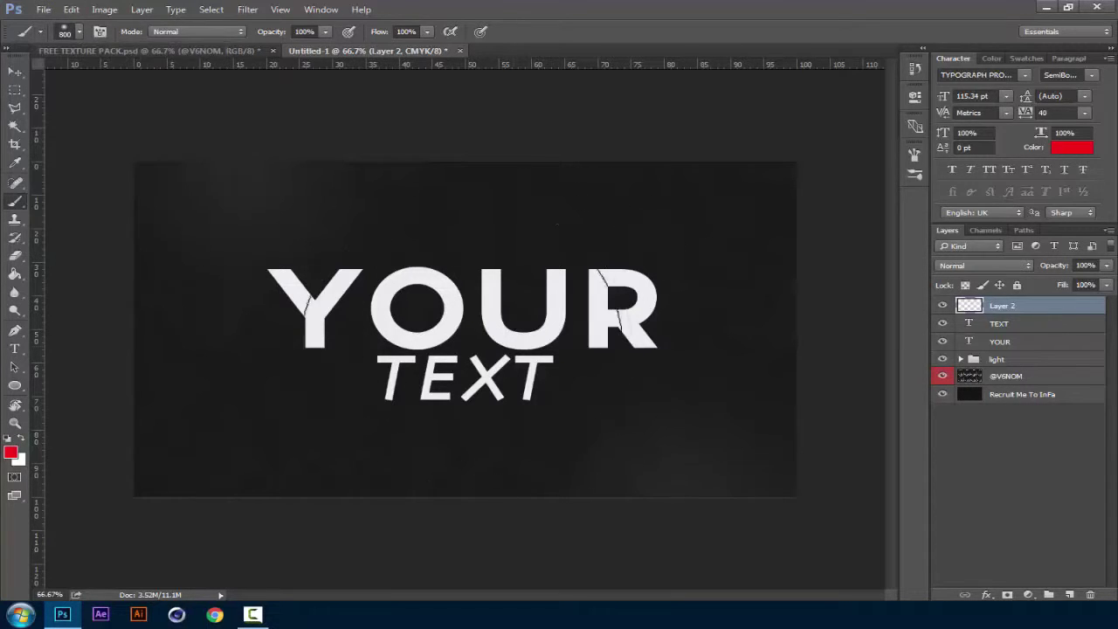
pyautogui.click(467, 320)
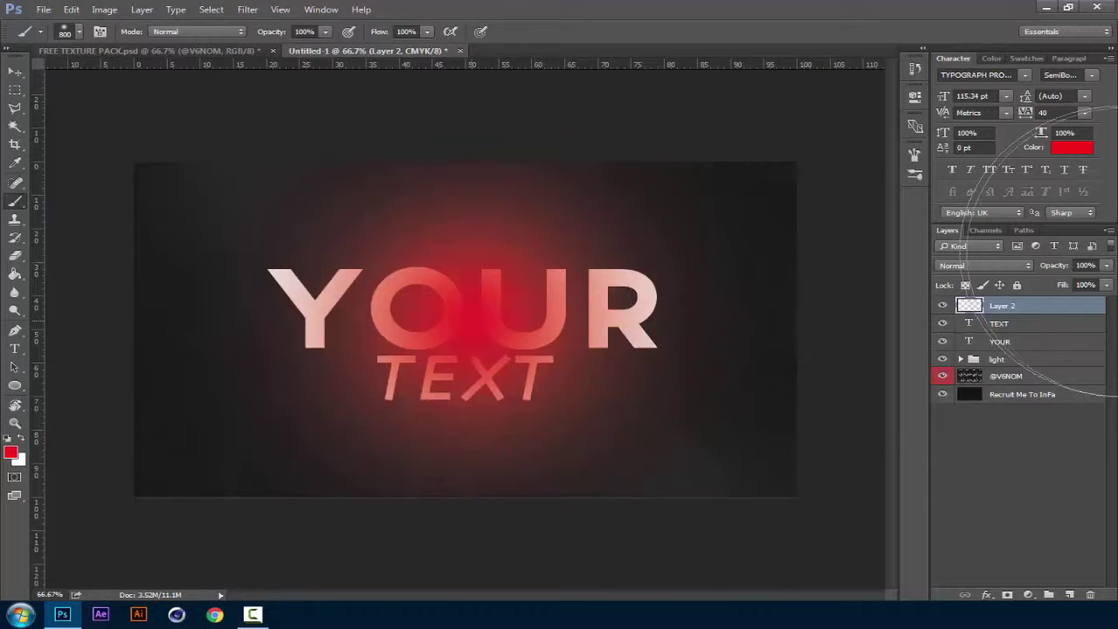
# Set the red glow layer's blend mode to Lighten and its opacity to 24%
pyautogui.click(984, 267)
pyautogui.click(984, 277)
pyautogui.click(984, 266)
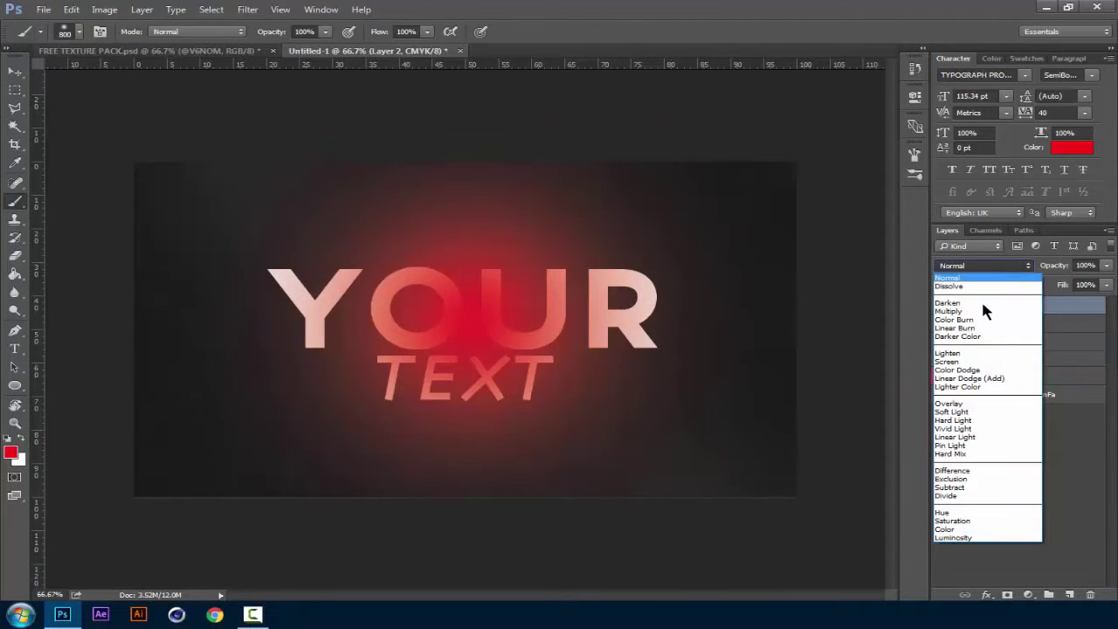
pyautogui.press('Escape')
pyautogui.moveTo(1054, 265); pyautogui.dragTo(823, 280)
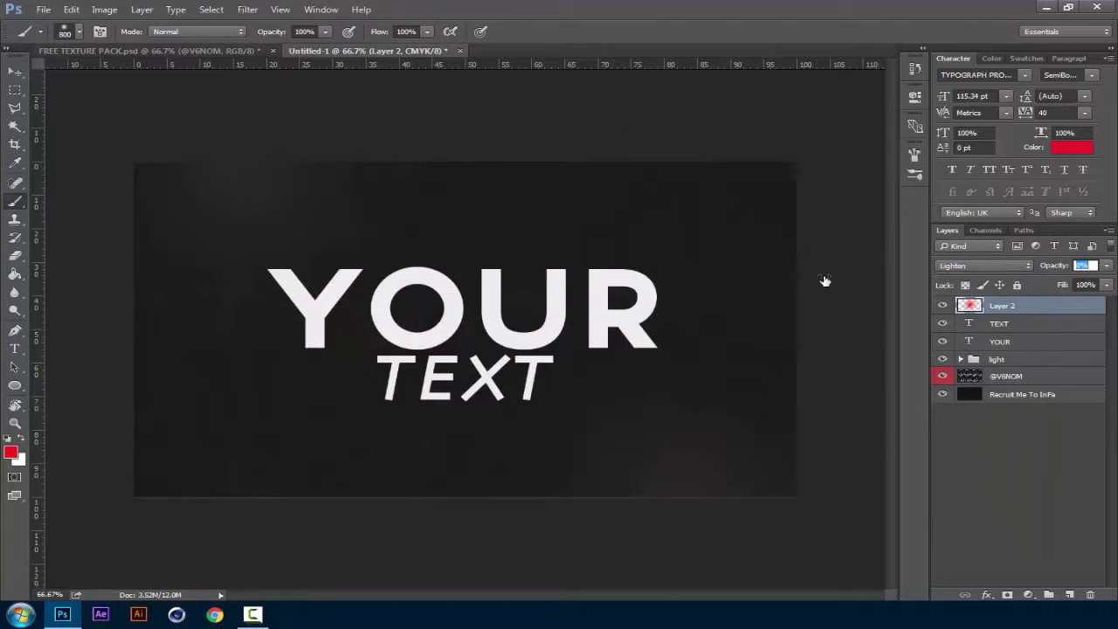
pyautogui.moveTo(830, 281); pyautogui.dragTo(843, 279)
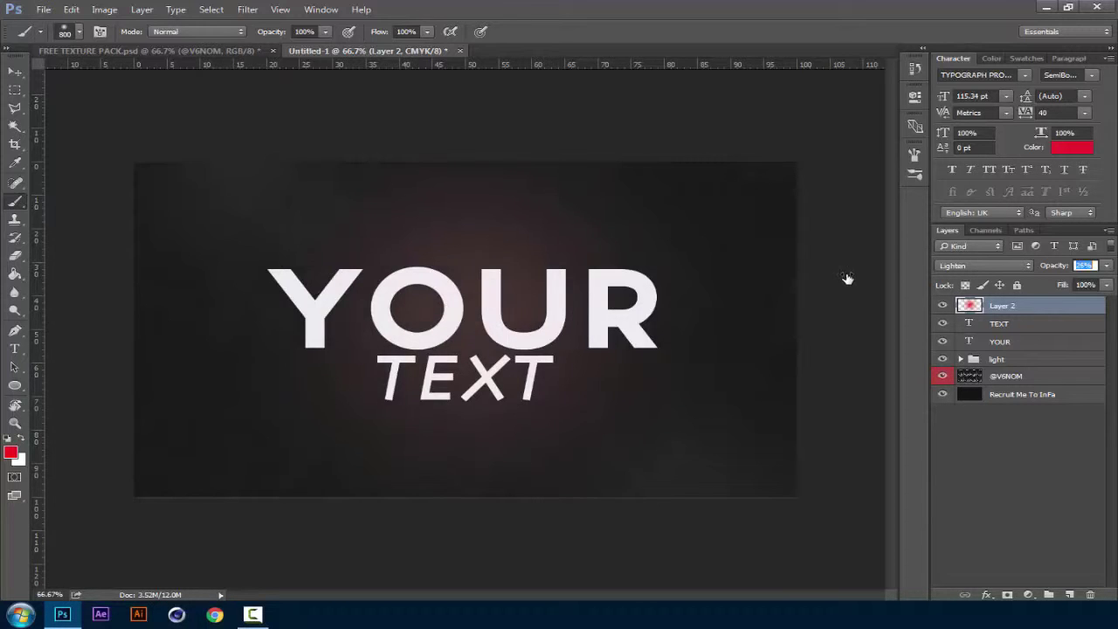
pyautogui.moveTo(839, 278); pyautogui.dragTo(840, 278)
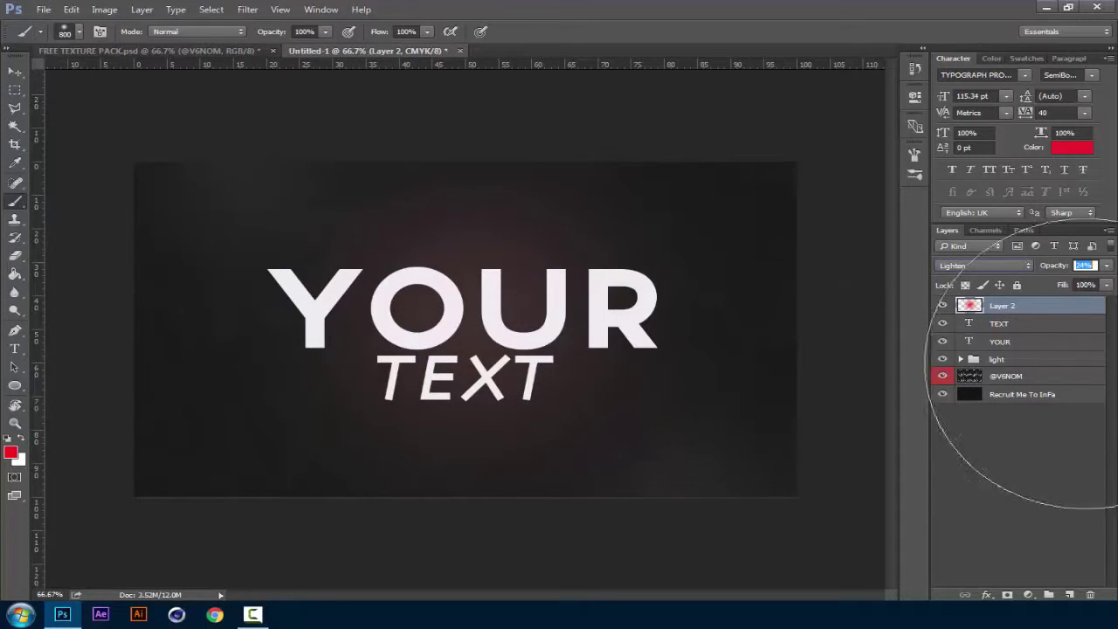
# Duplicate the dark background layer at the bottom of the layer stack
pyautogui.click(1072, 395)
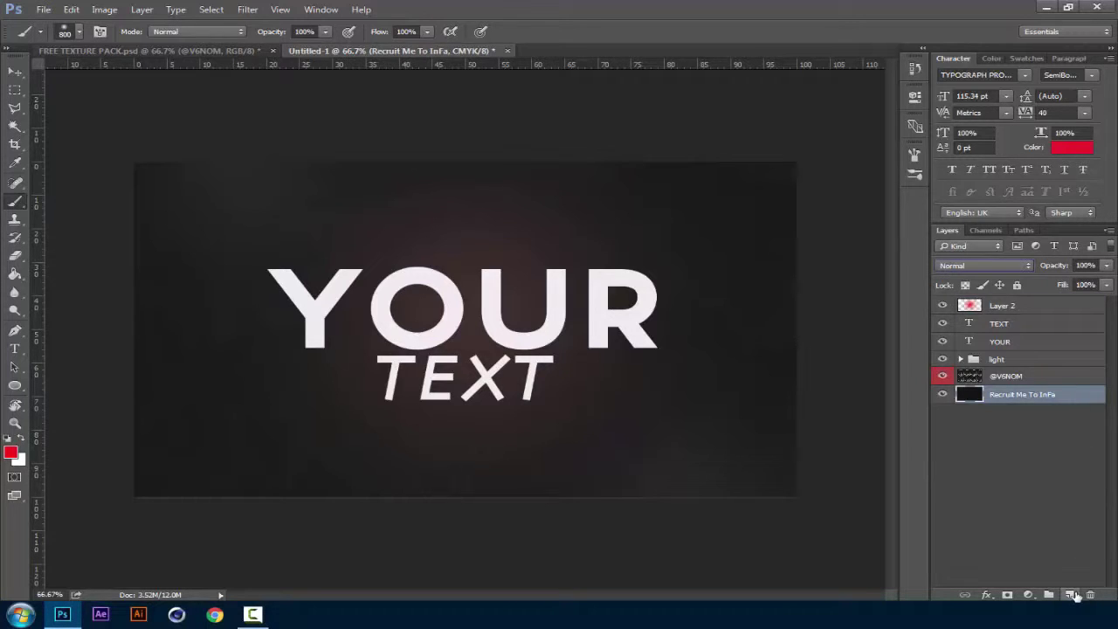
pyautogui.click(1072, 595)
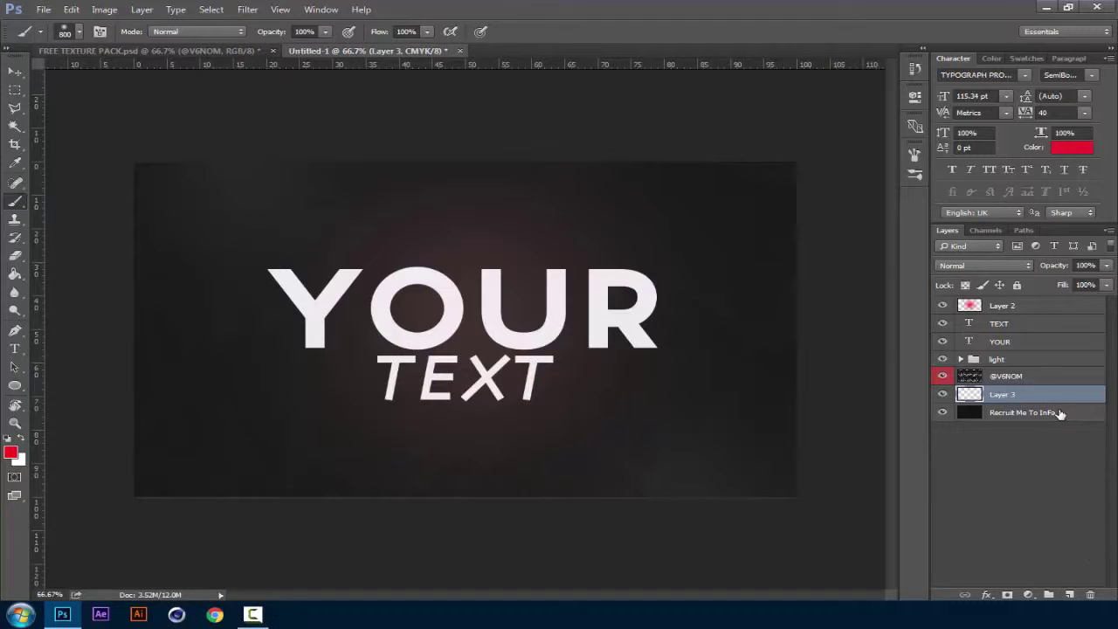
pyautogui.hotkey('ctrl', 'z')
pyautogui.hotkey('ctrl', 'j')
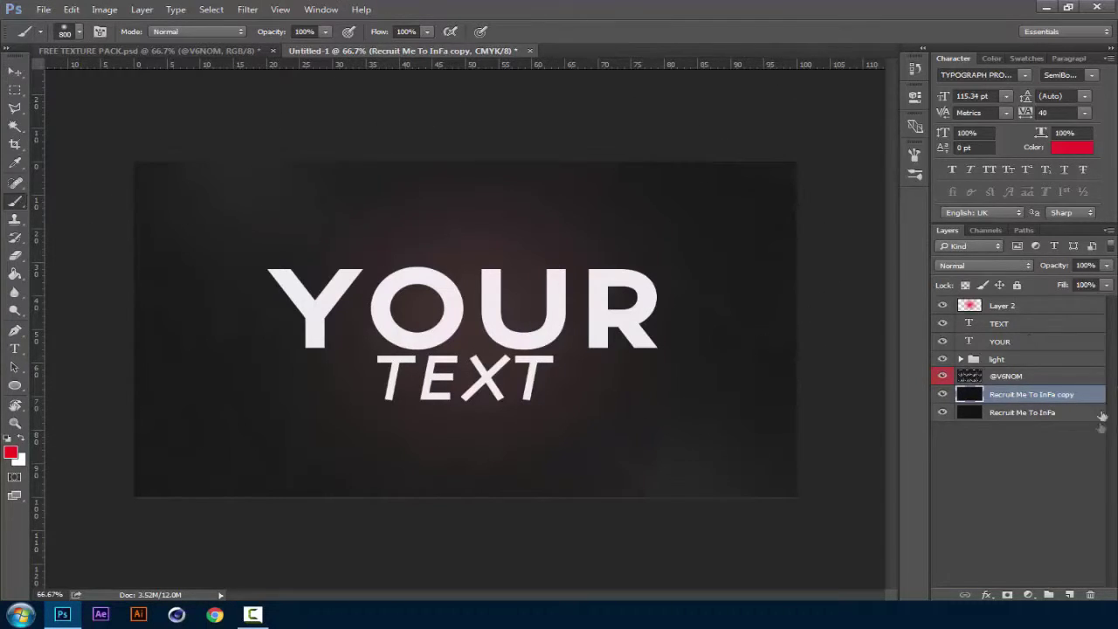
# Add a white Inner Glow to the background copy with Normal blend mode and a size of 10 px
pyautogui.doubleClick(1088, 395)
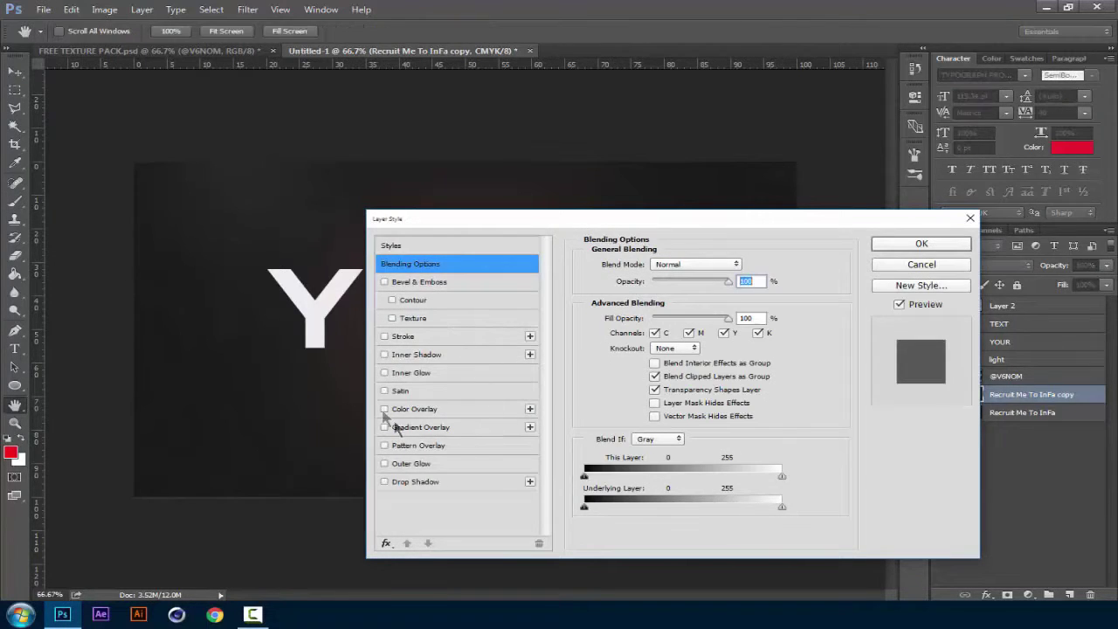
pyautogui.click(385, 373)
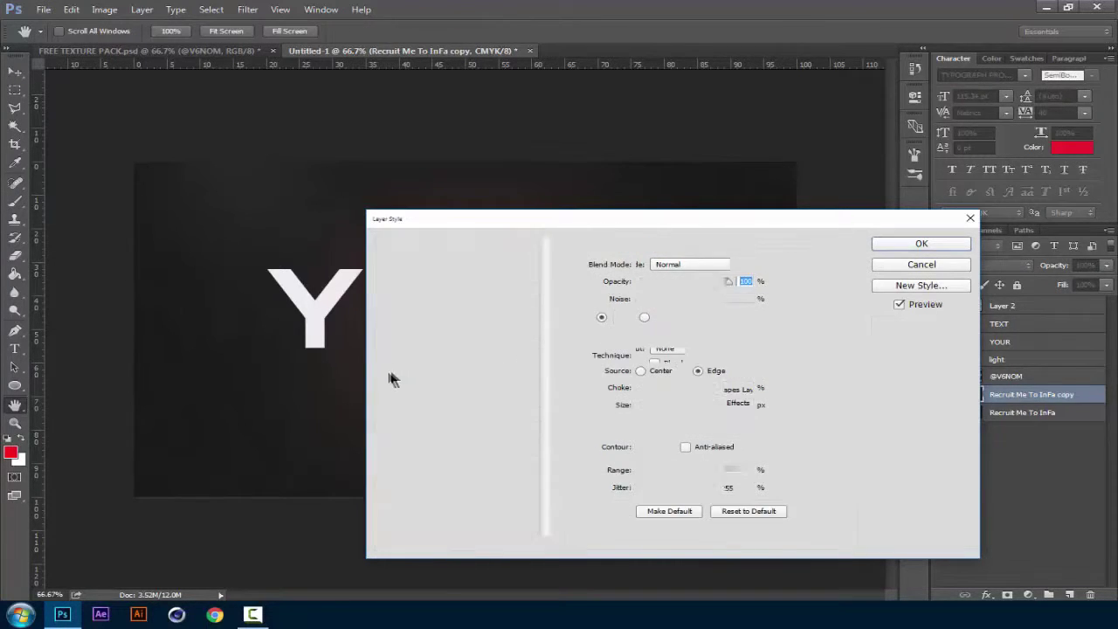
pyautogui.click(664, 263)
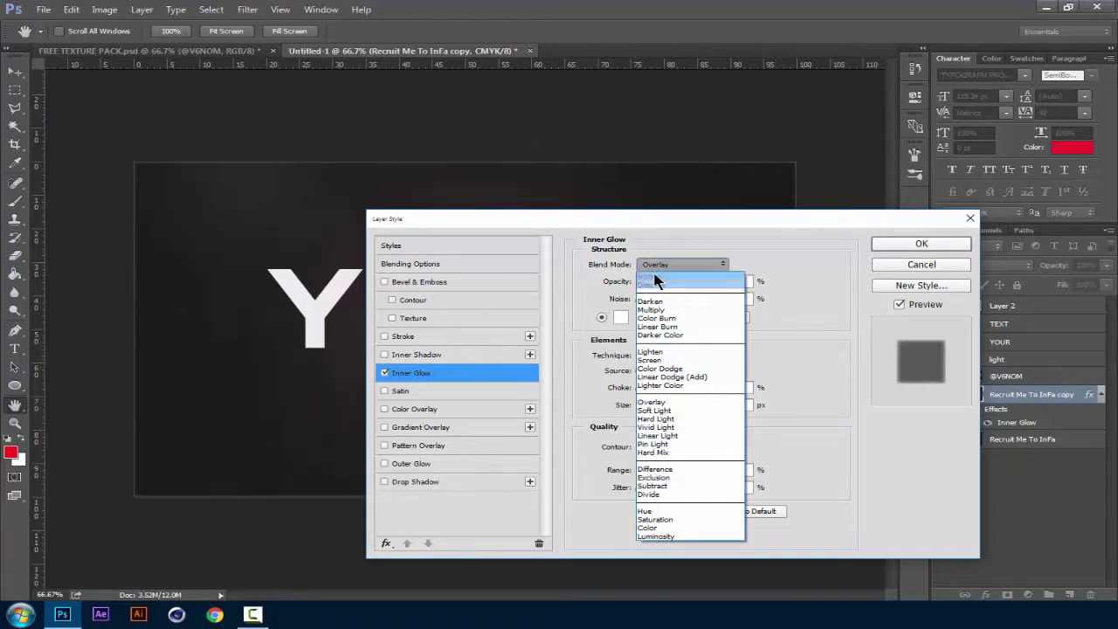
pyautogui.click(665, 267)
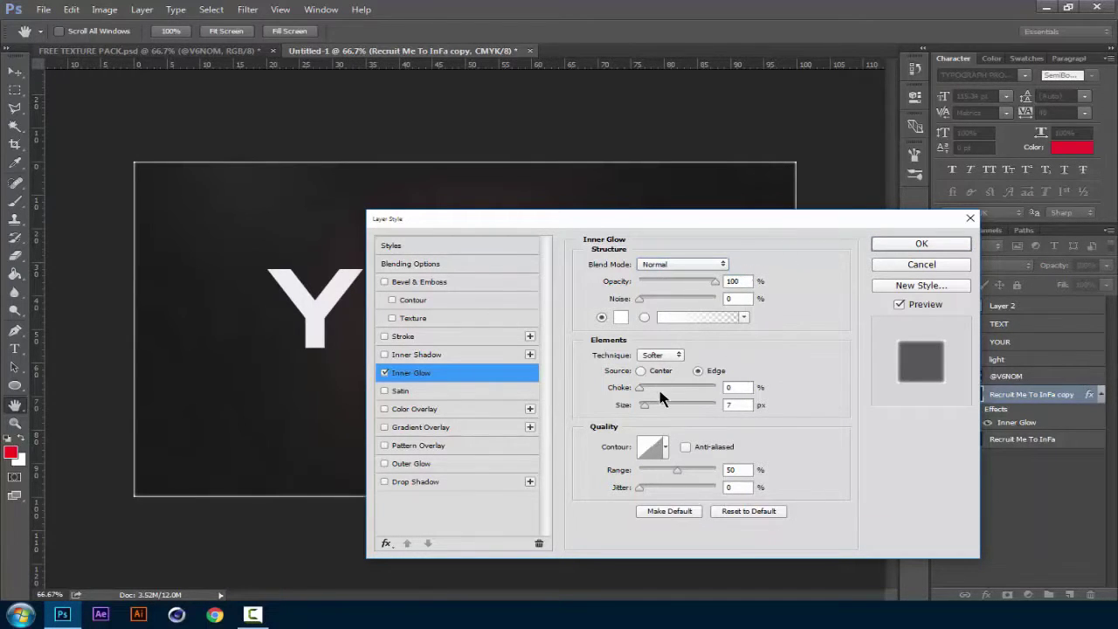
pyautogui.moveTo(642, 407); pyautogui.dragTo(645, 407)
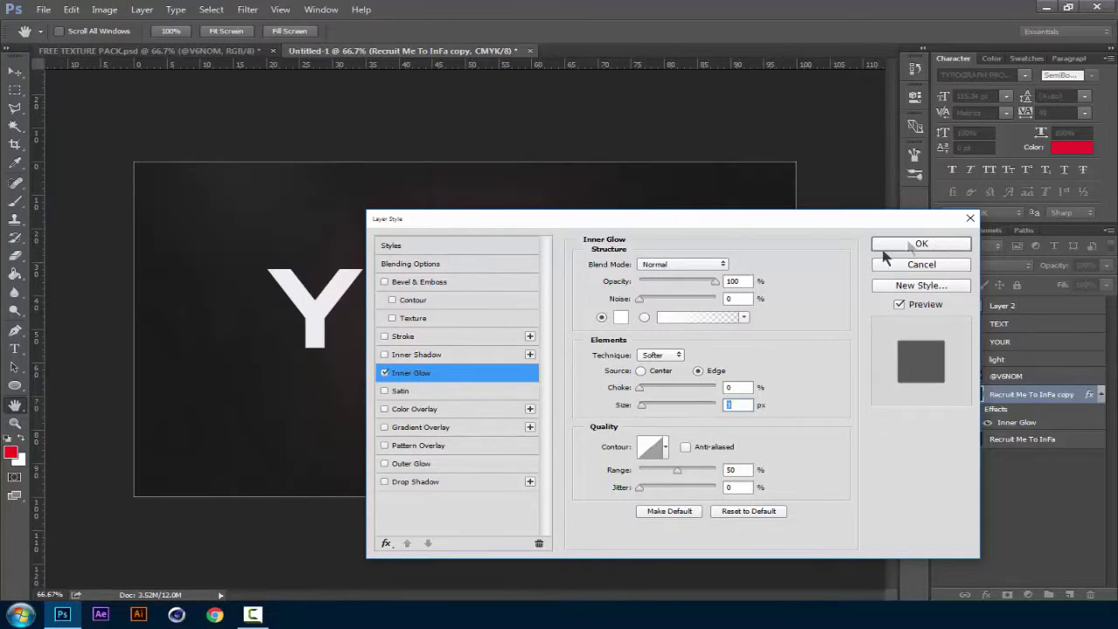
pyautogui.click(647, 412)
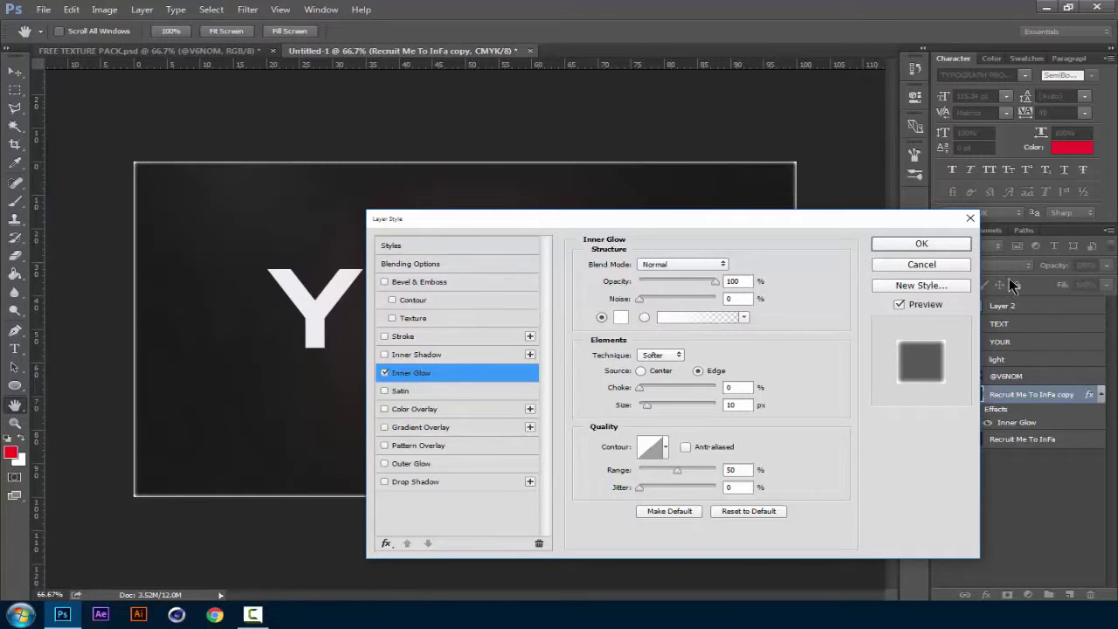
pyautogui.click(954, 247)
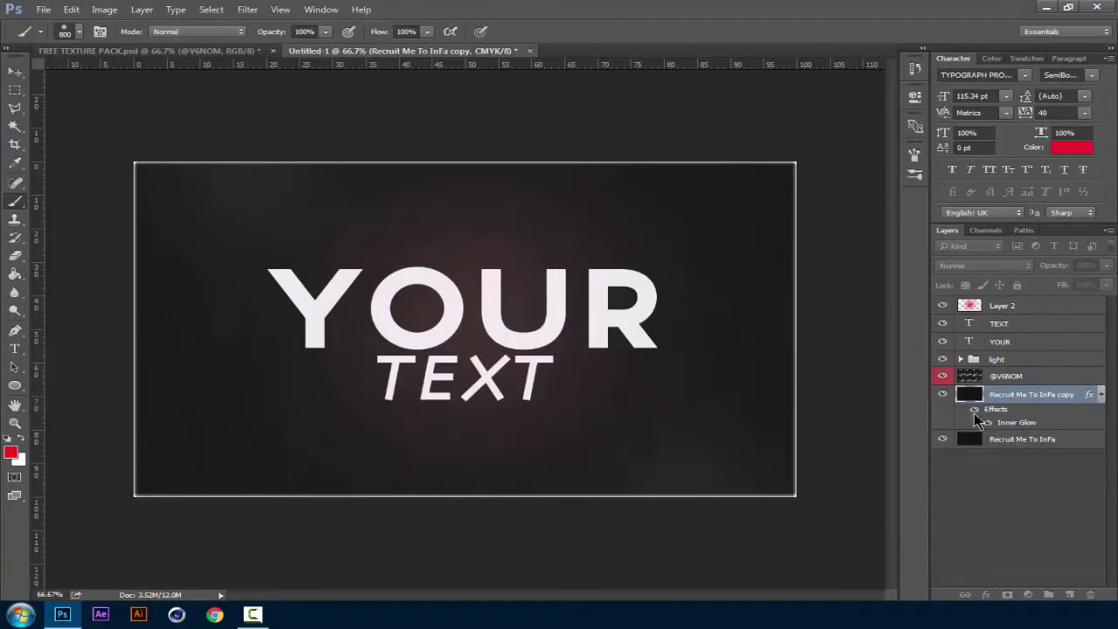
pyautogui.click(1101, 395)
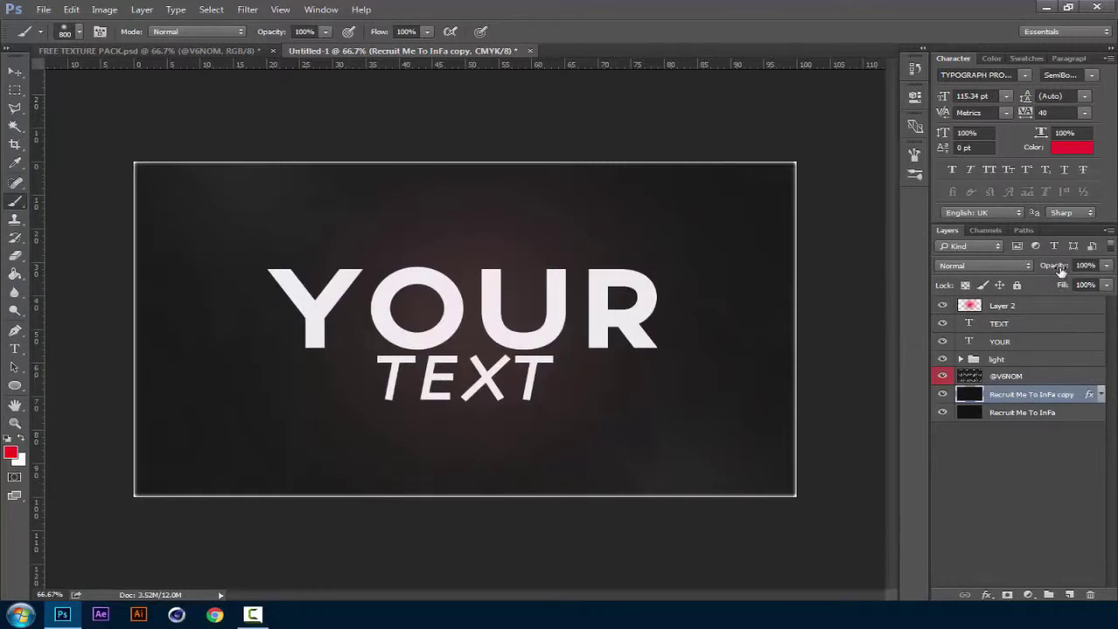
# Set the opacity of the background copy with the Inner Glow to 21%
pyautogui.moveTo(1060, 273); pyautogui.dragTo(1054, 265)
pyautogui.click(1054, 266)
pyautogui.moveTo(1058, 266); pyautogui.dragTo(1063, 265)
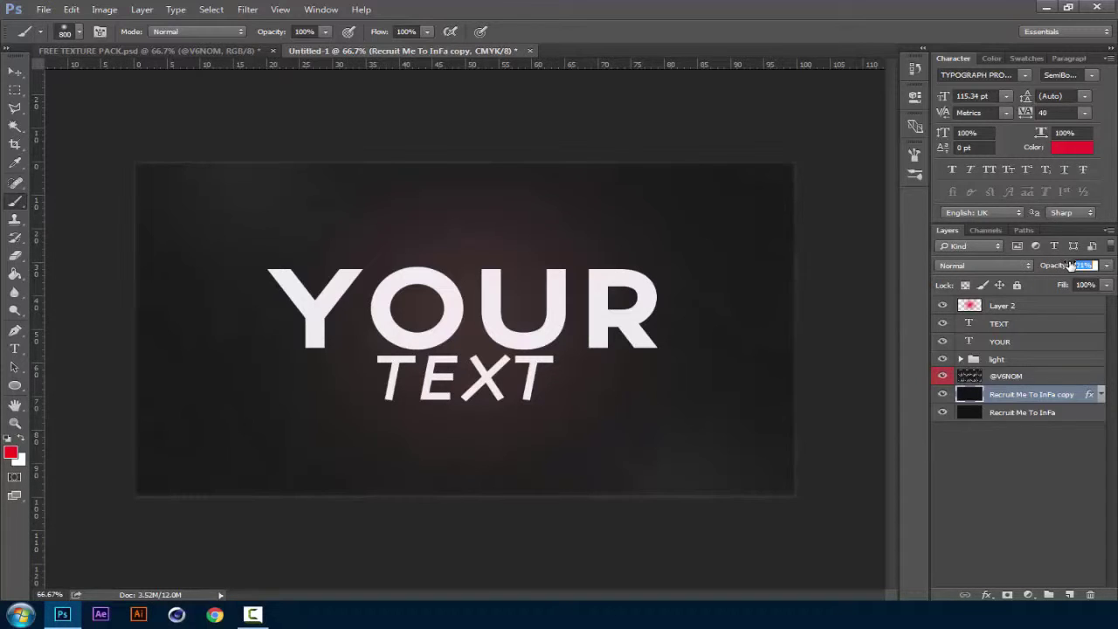
pyautogui.moveTo(1070, 266); pyautogui.dragTo(1073, 266)
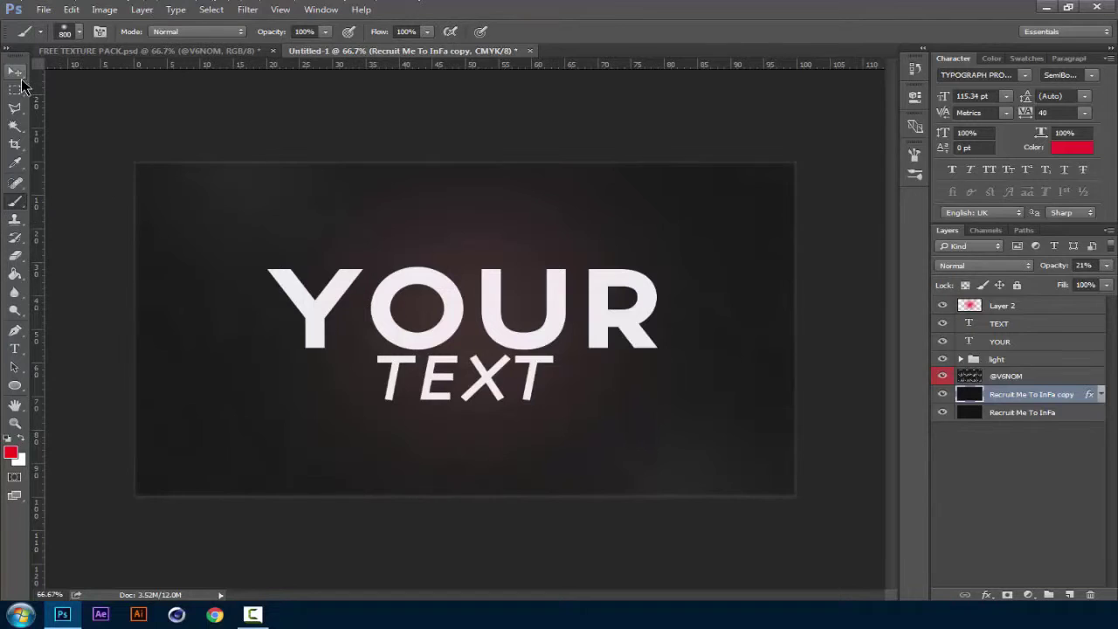
pyautogui.click(16, 73)
pyautogui.click(1067, 528)
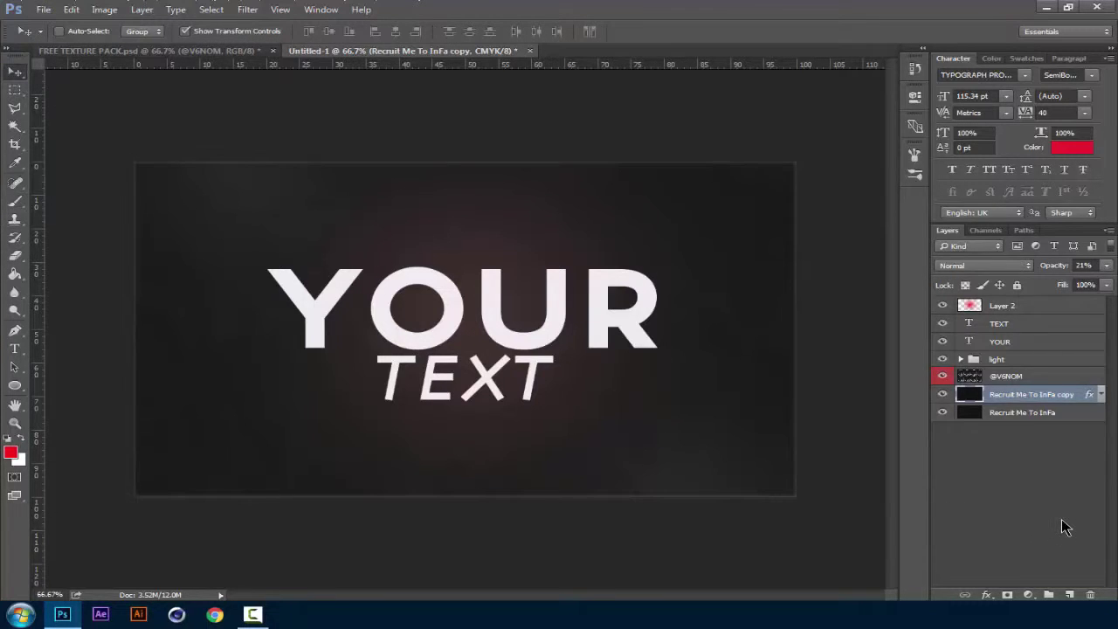
pyautogui.click(1039, 413)
pyautogui.click(1074, 458)
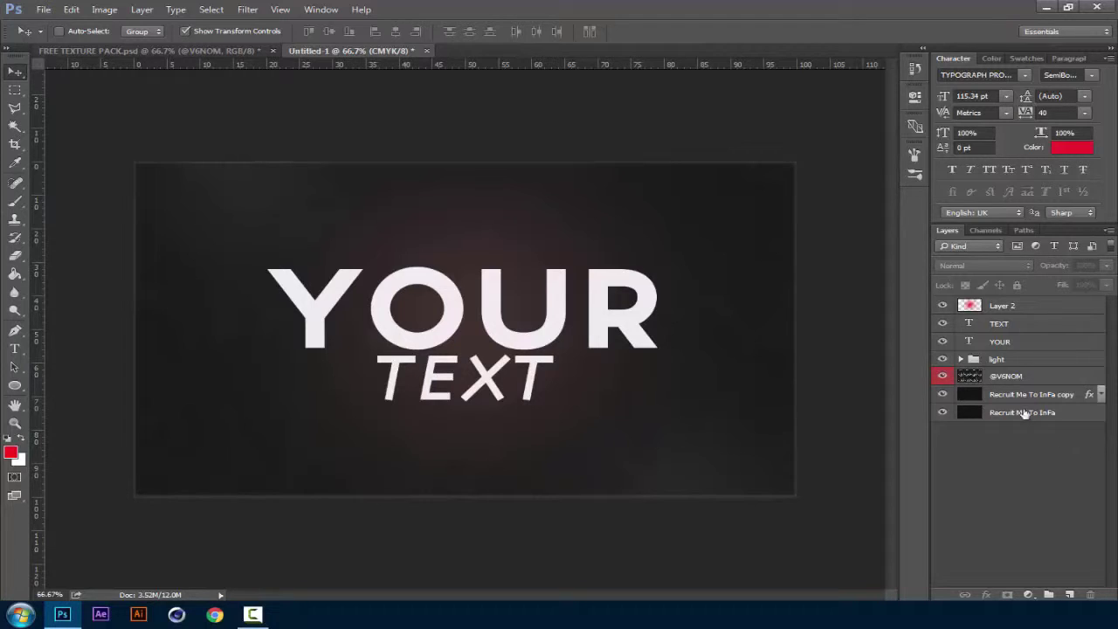
pyautogui.click(15, 107)
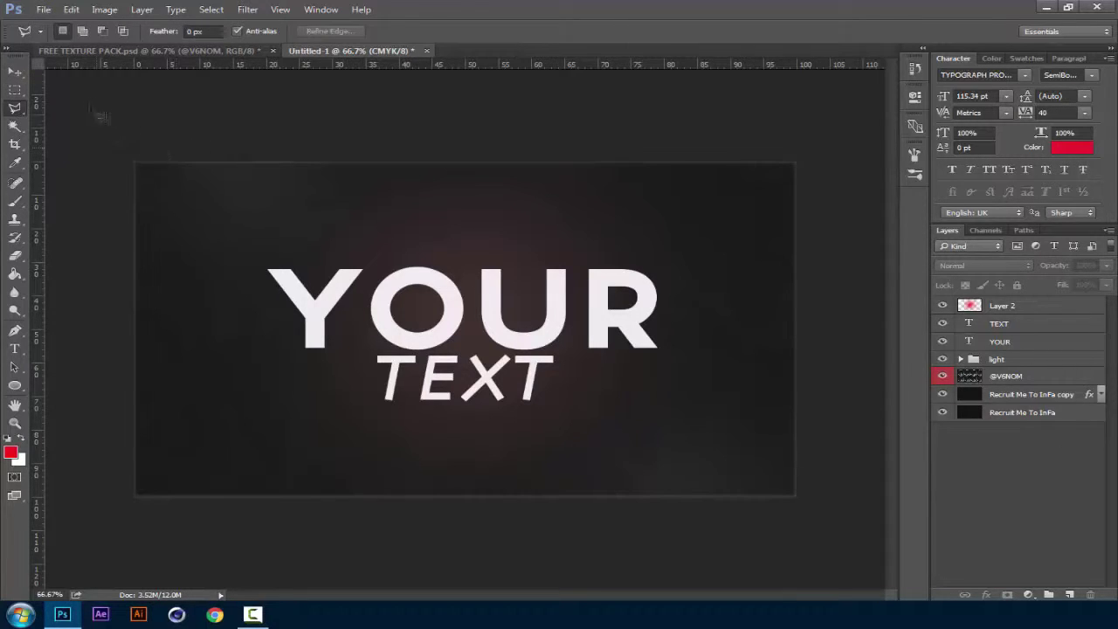
pyautogui.click(17, 70)
# Group all layers, from the red glow down to the dark background, and name the group "fazeup"
pyautogui.click(1038, 311)
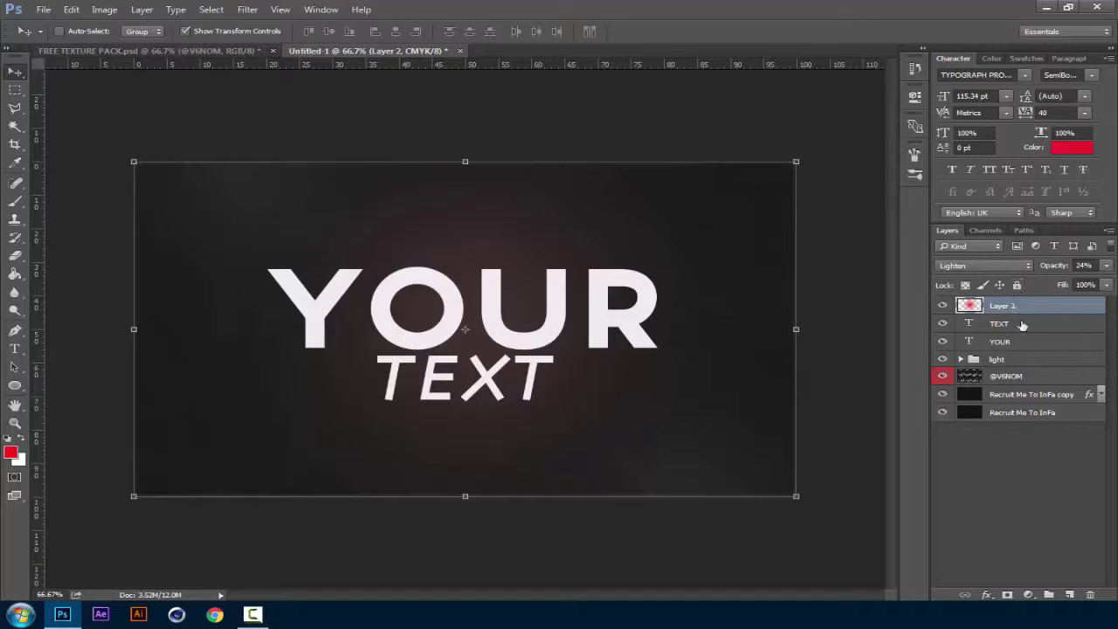
pyautogui.keyDown('shift'); pyautogui.click(1066, 416); pyautogui.keyUp('shift')
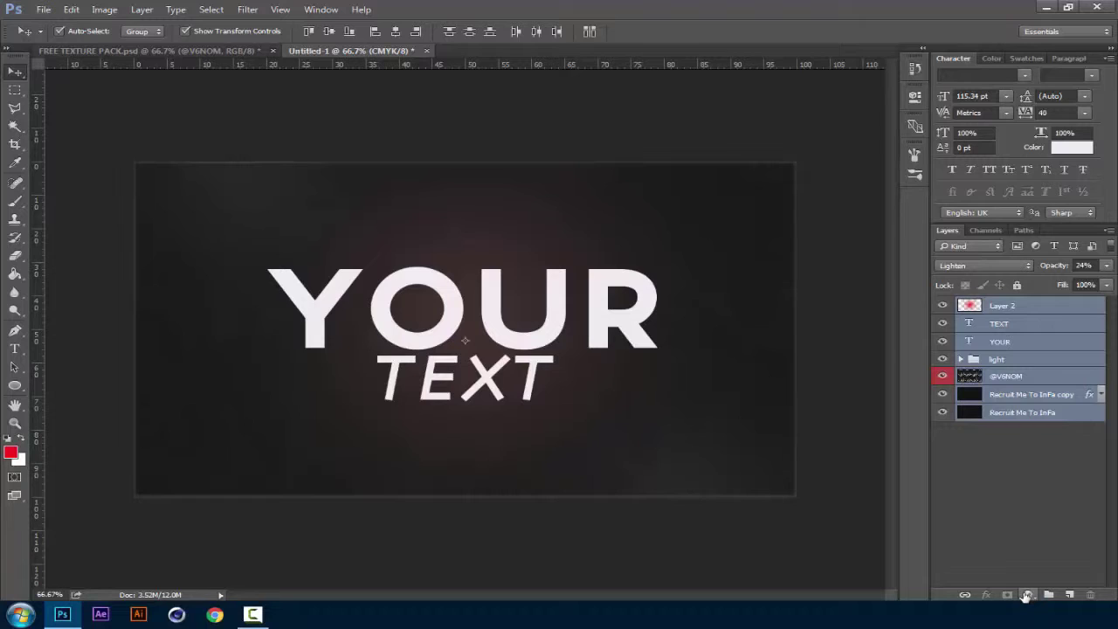
pyautogui.hotkey('ctrl', 'g')
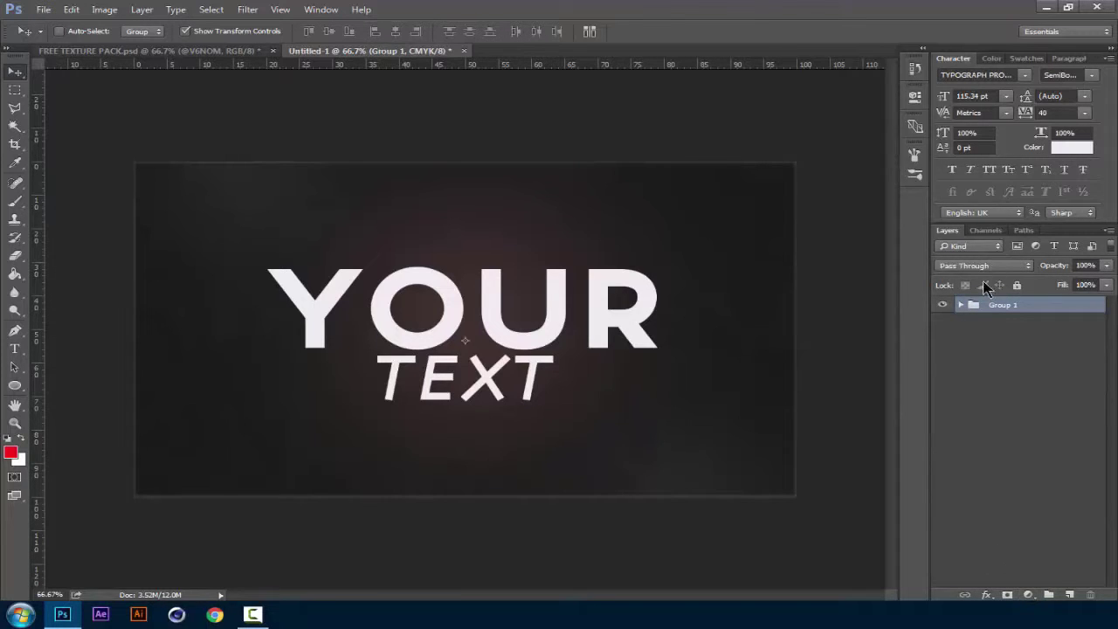
pyautogui.doubleClick(1003, 308)
pyautogui.write('fazeup')
pyautogui.press('Return')
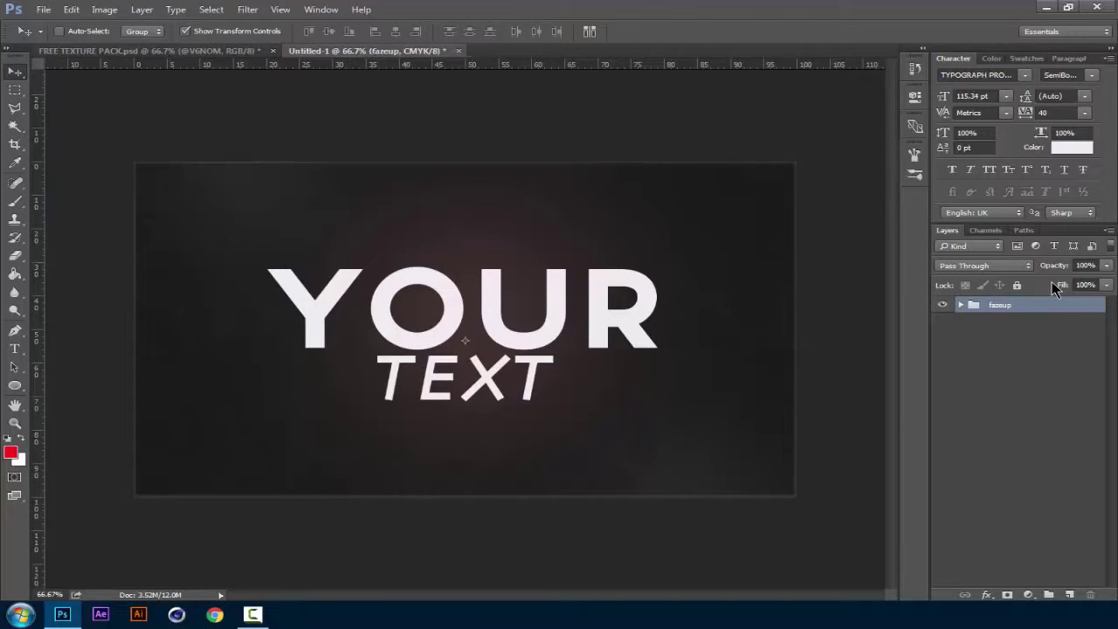
# Duplicate the fazeup group and merge the copy into a single layer
pyautogui.hotkey('ctrl', 'j')
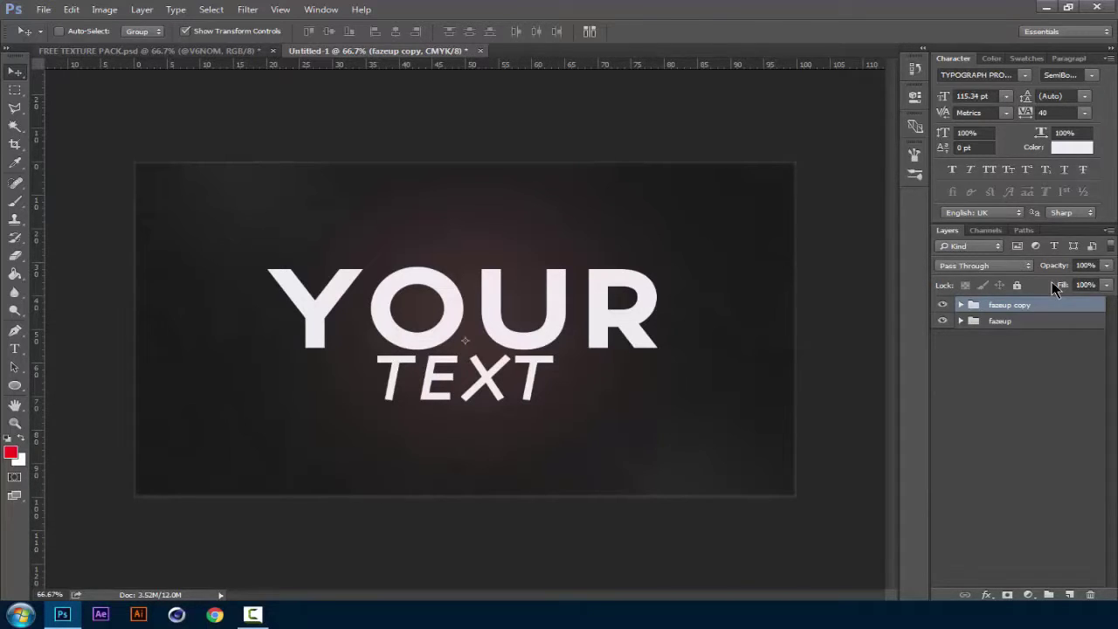
pyautogui.hotkey('ctrl', 'e')
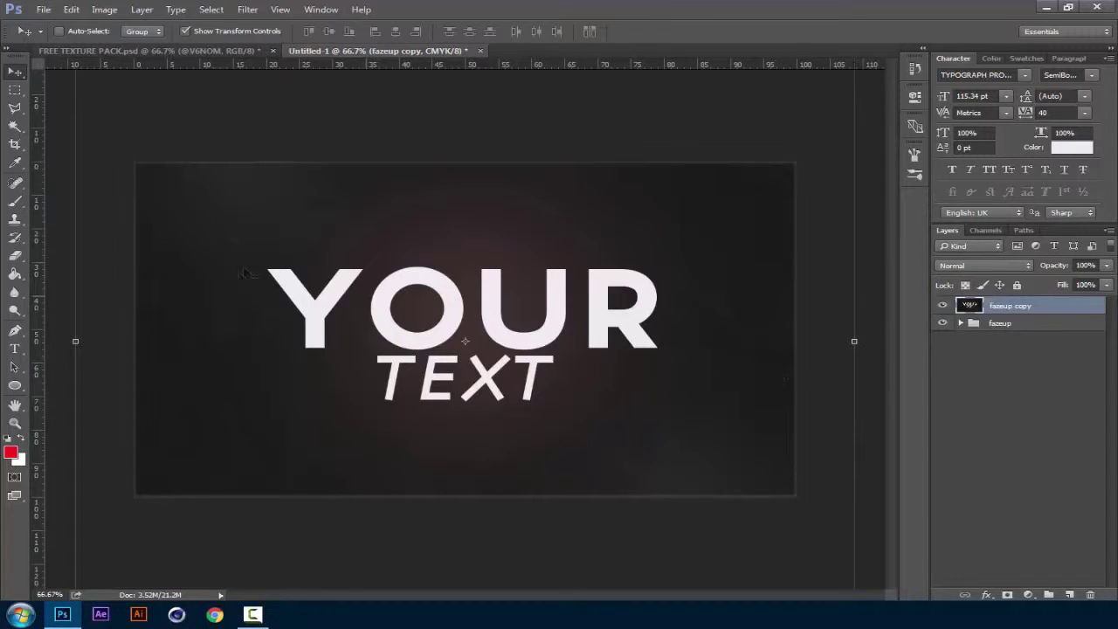
pyautogui.moveTo(75, 341); pyautogui.dragTo(415, 342)
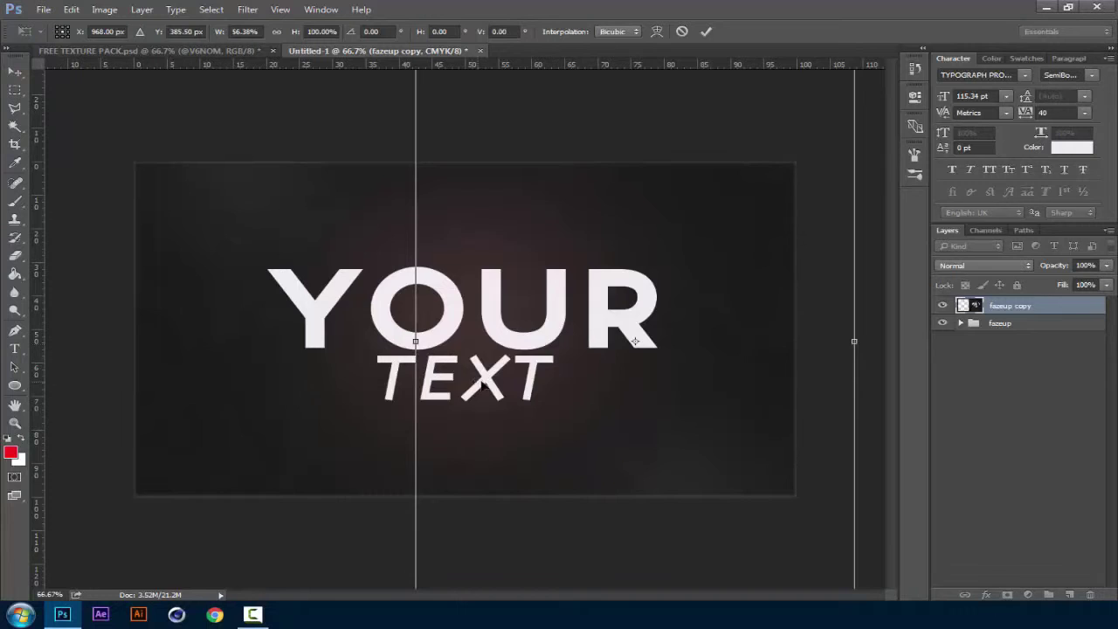
pyautogui.hotkey('ctrl', 'z')
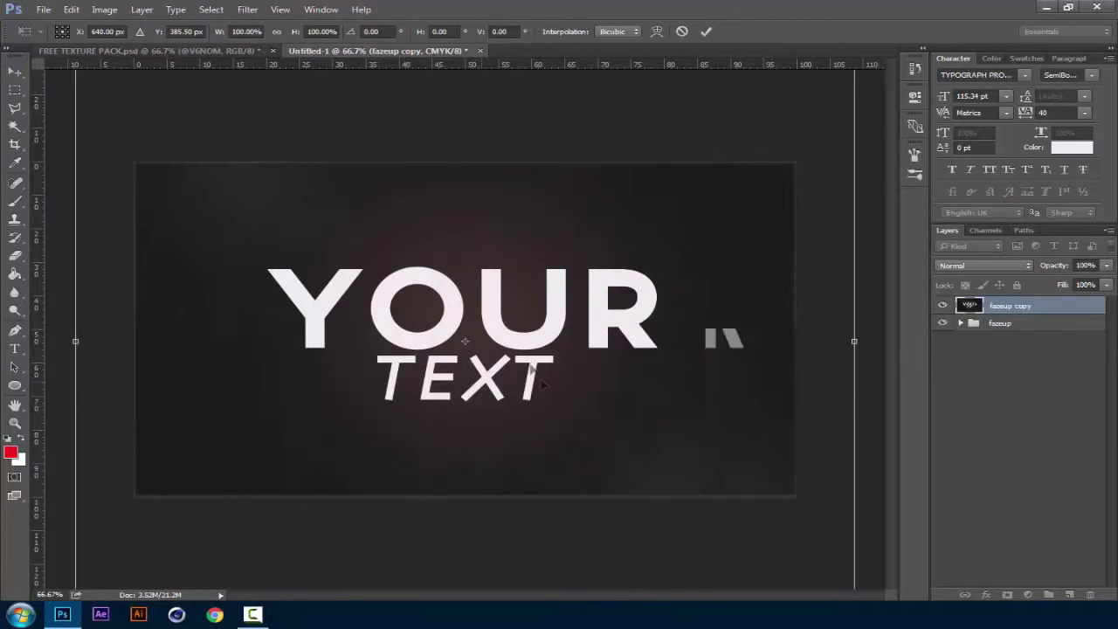
pyautogui.click(684, 32)
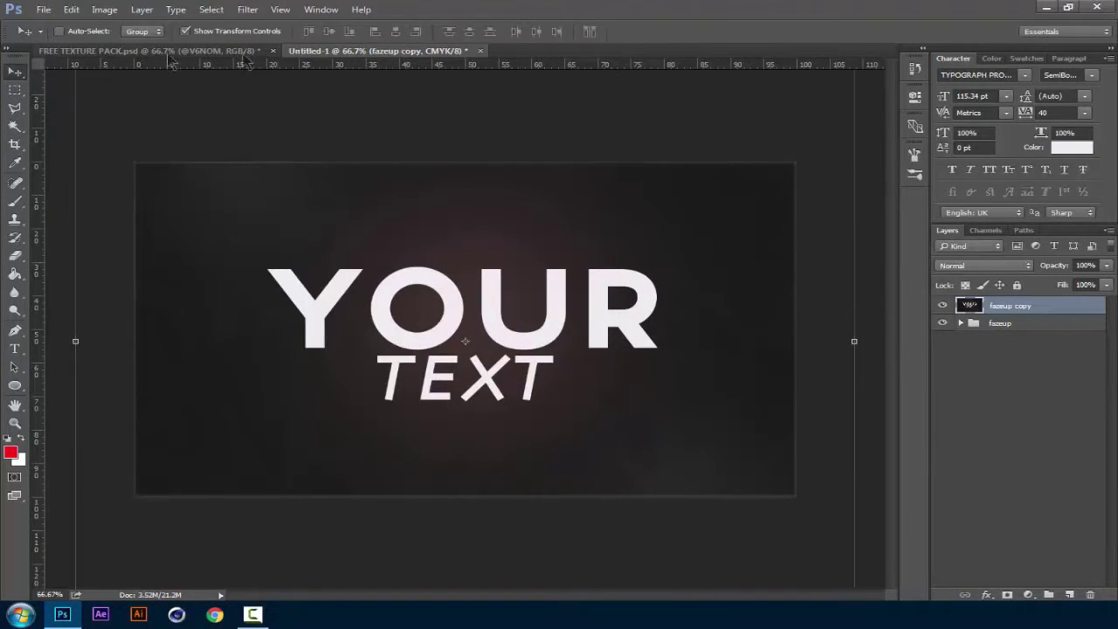
# Copy the full canvas area of the merged layer to a new layer and delete the oversized merged copy
pyautogui.click(14, 88)
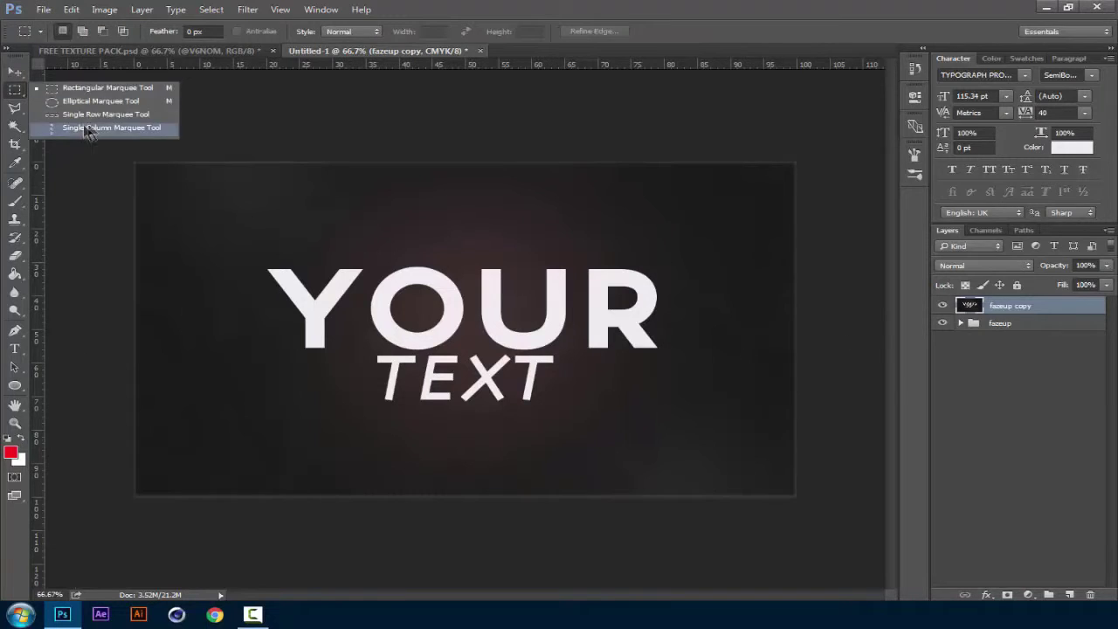
pyautogui.click(9, 92)
pyautogui.moveTo(132, 146); pyautogui.dragTo(908, 539)
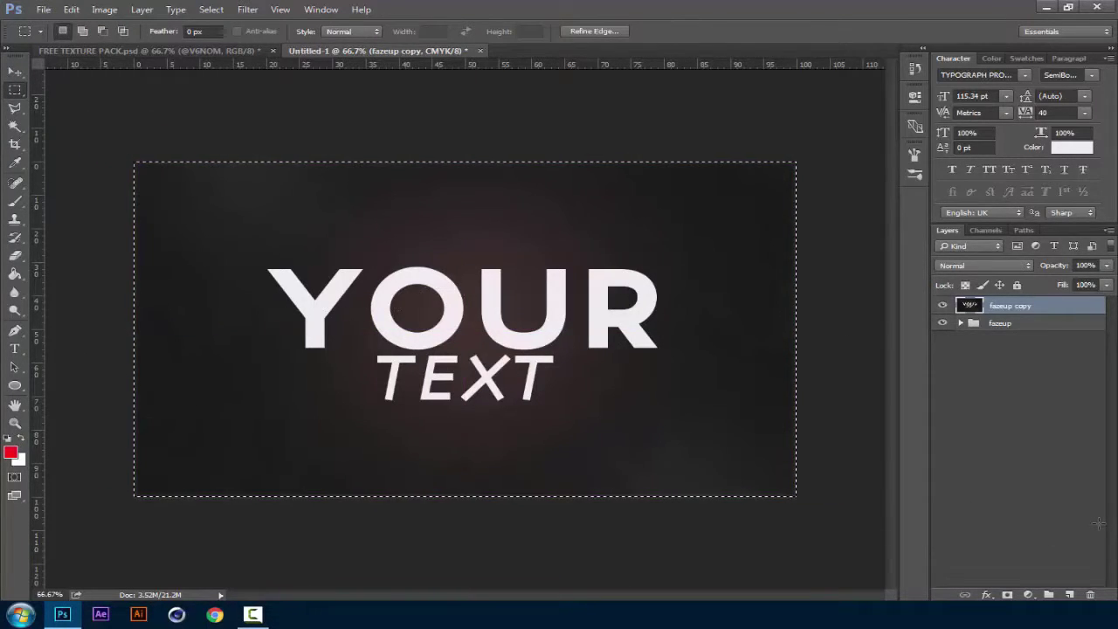
pyautogui.hotkey('ctrl', 'j')
pyautogui.click(1069, 331)
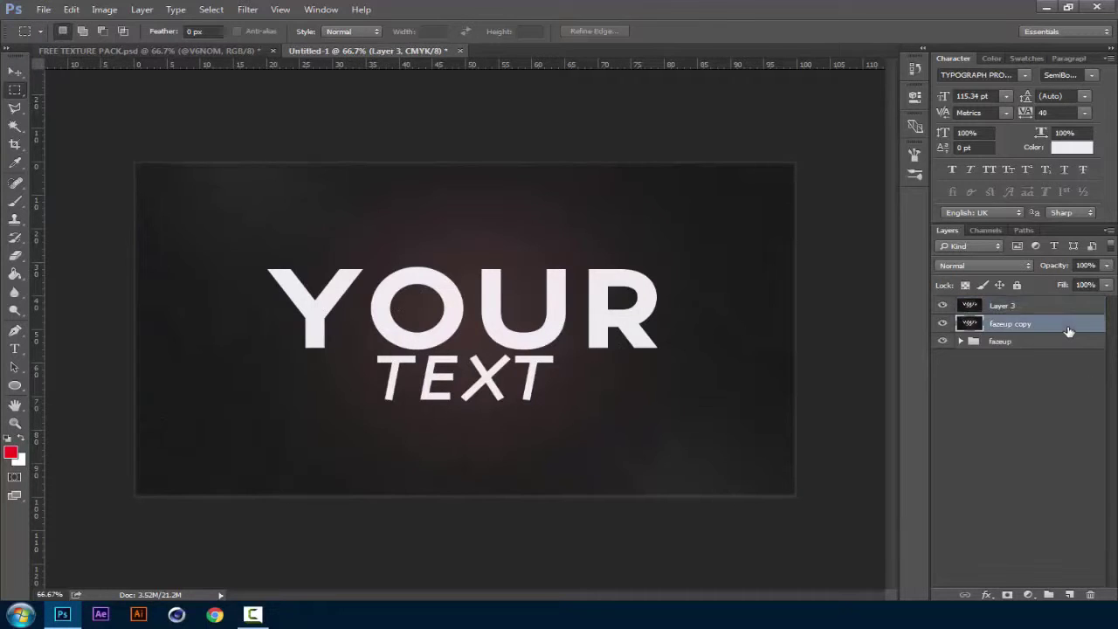
pyautogui.press('Delete')
pyautogui.click(1002, 305)
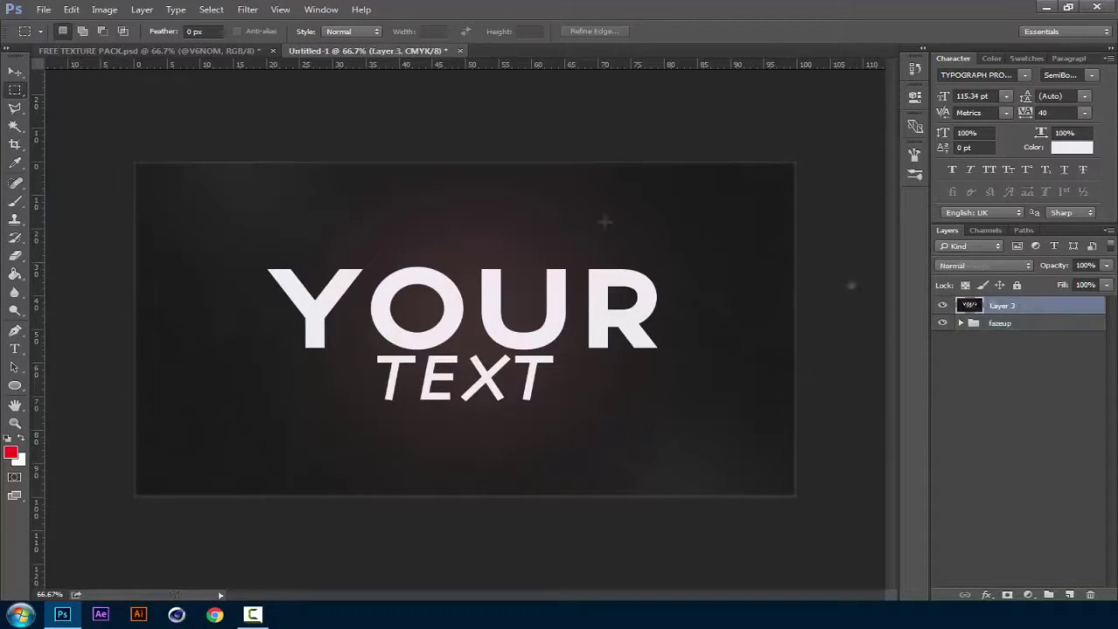
# Convert the document's colour mode to RGB without merging the layers
pyautogui.click(15, 70)
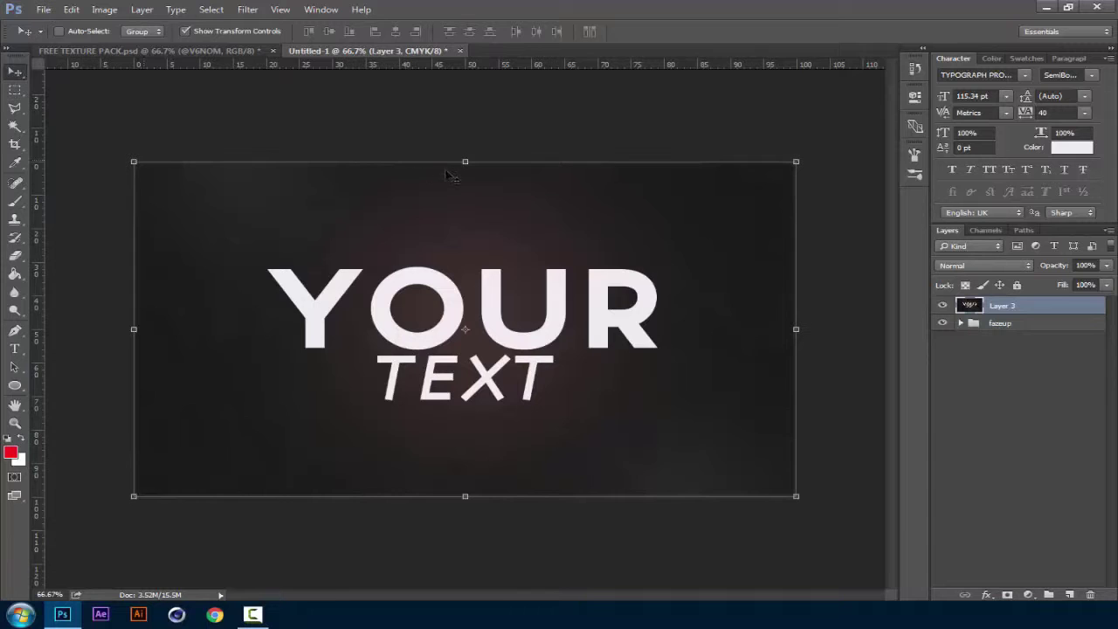
pyautogui.click(248, 10)
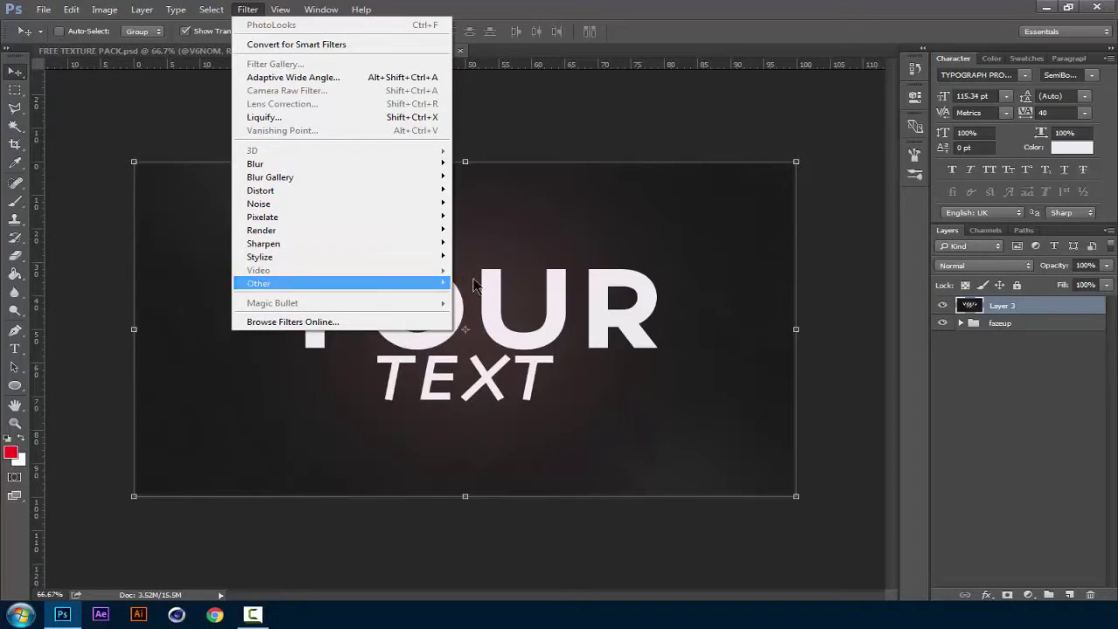
pyautogui.click(572, 114)
pyautogui.click(109, 9)
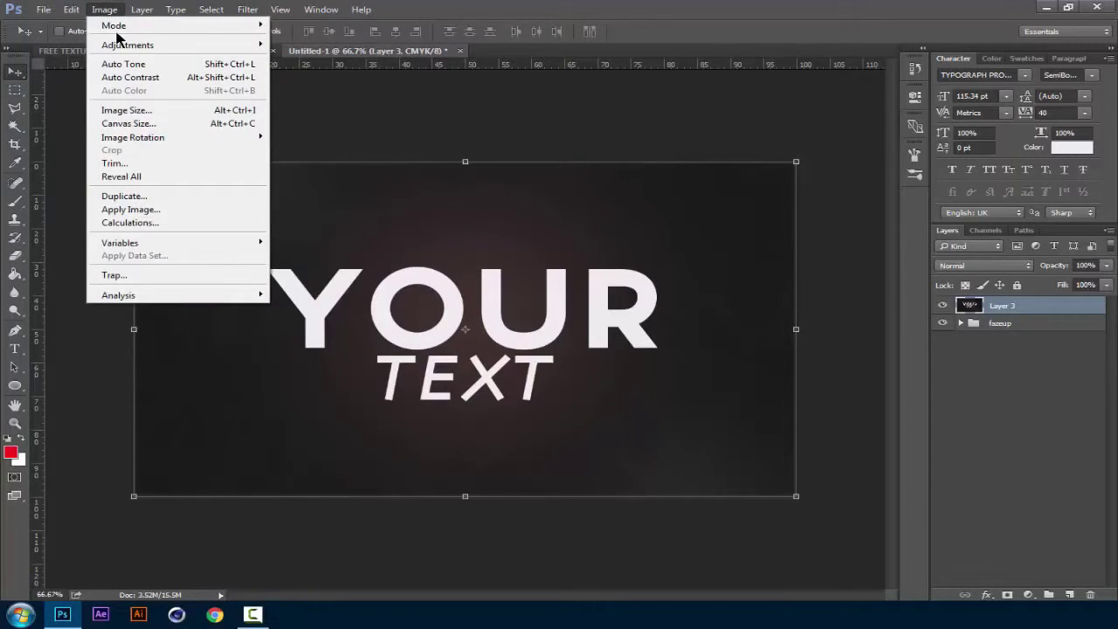
pyautogui.moveTo(135, 27)
pyautogui.click(331, 79)
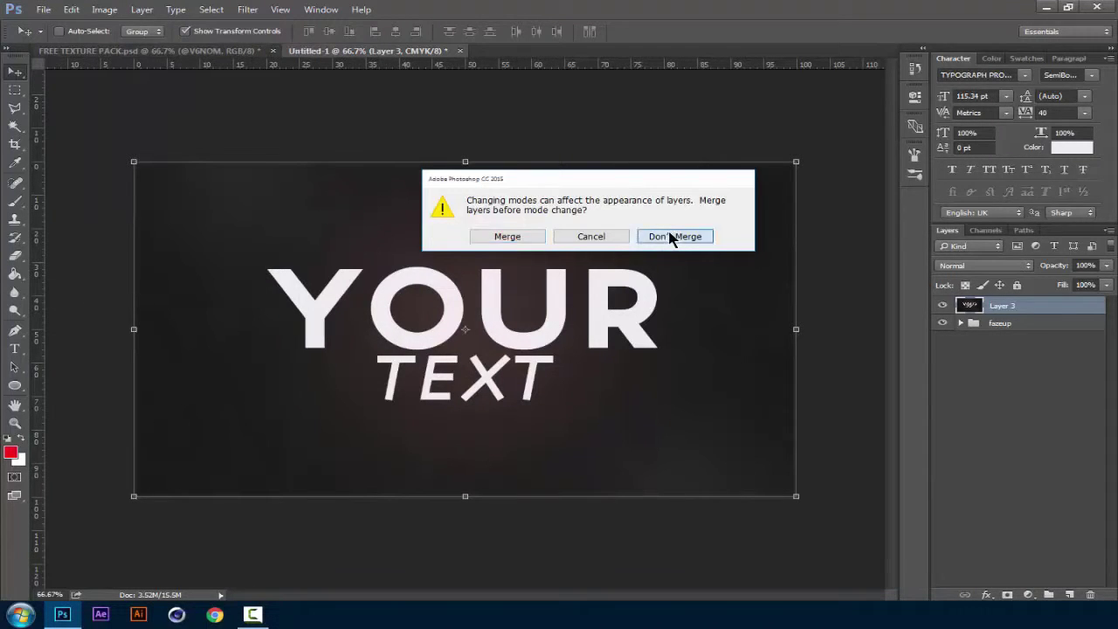
pyautogui.click(671, 239)
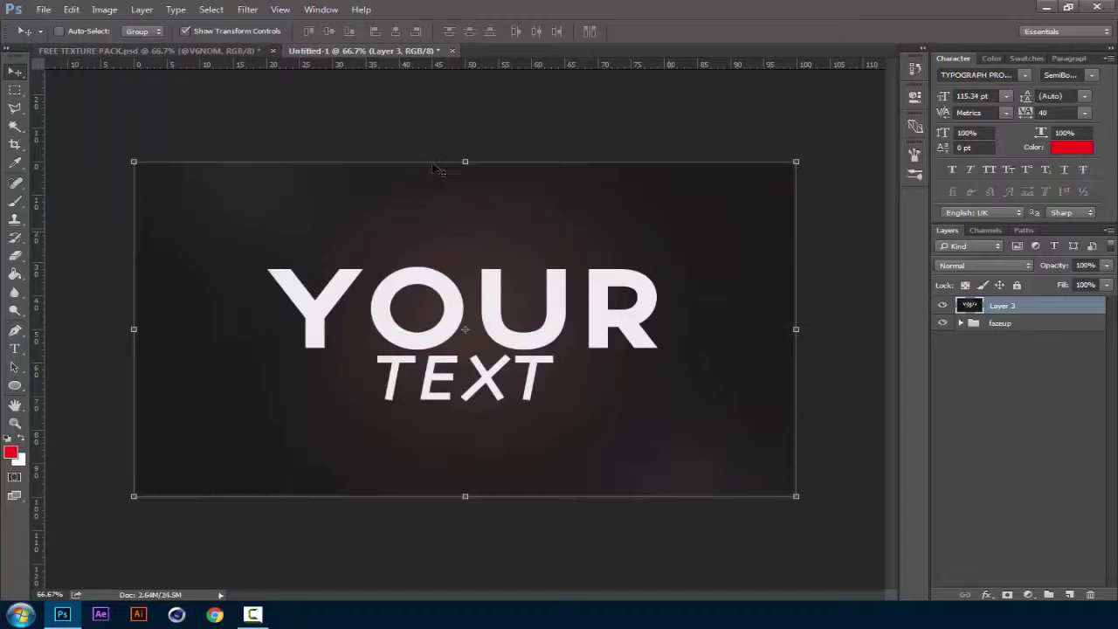
# Open the Magic Bullet PhotoLooks filter for Layer 3
pyautogui.click(247, 9)
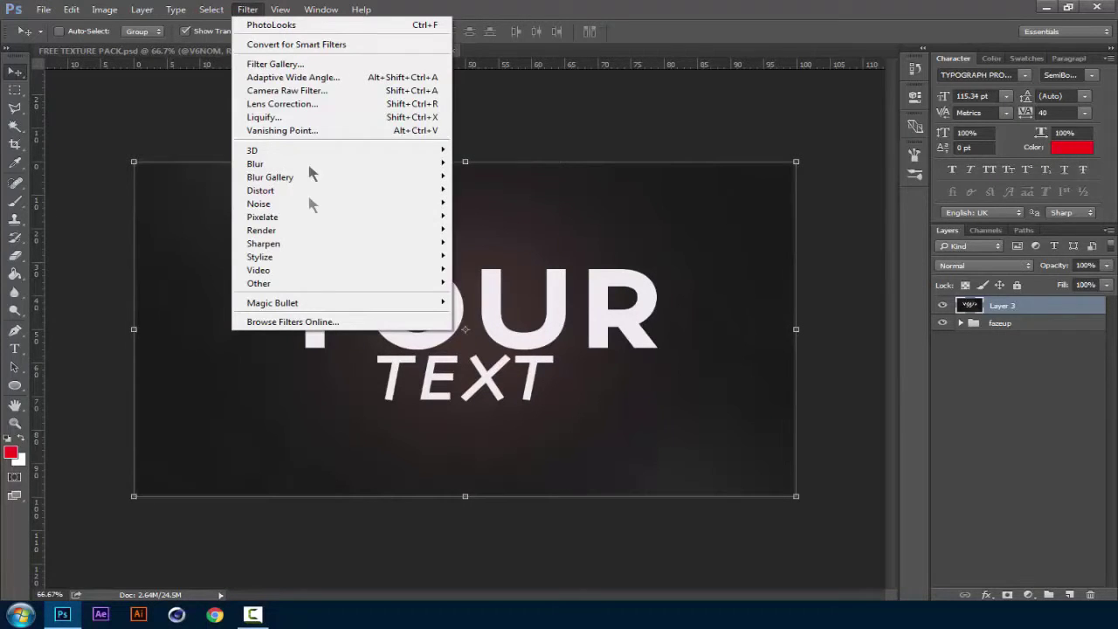
pyautogui.moveTo(337, 304)
pyautogui.click(467, 306)
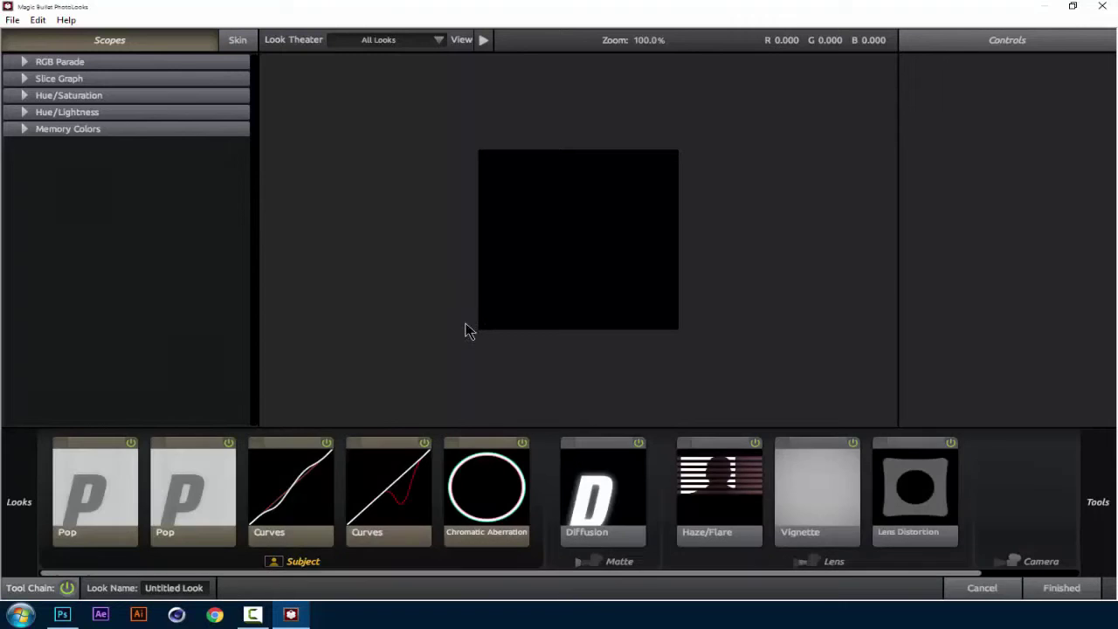
# Delete every existing tool from the look's tool chain, from the two Pop tools through Lens Distortion
pyautogui.click(110, 500)
pyautogui.press('Delete')
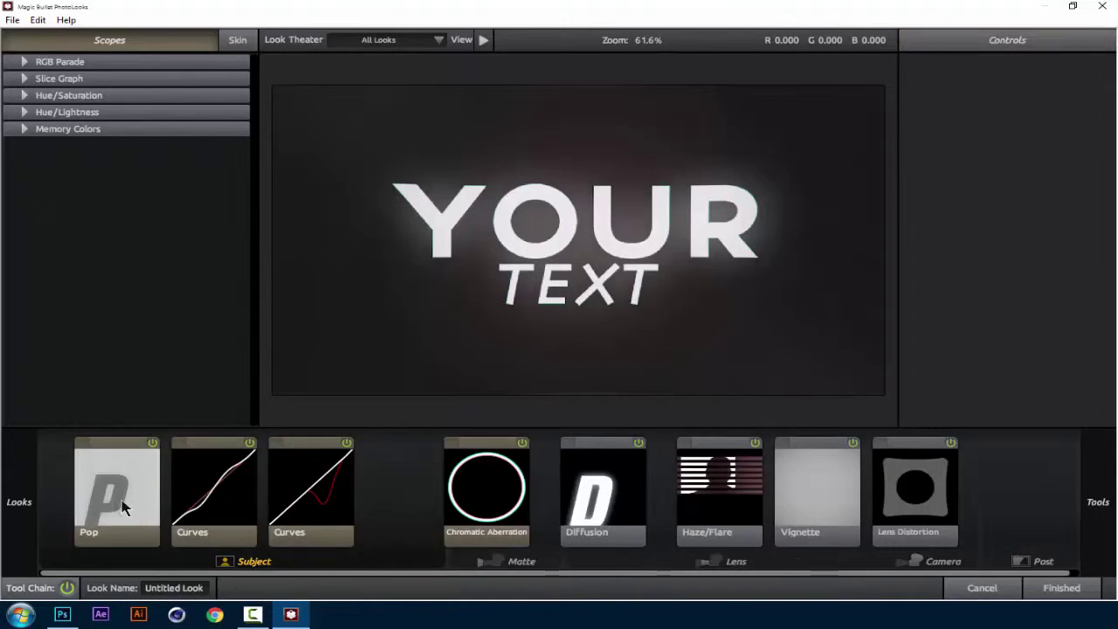
pyautogui.click(147, 502)
pyautogui.press('Delete')
pyautogui.click(112, 512)
pyautogui.press('Delete')
pyautogui.click(219, 507)
pyautogui.press('Delete')
pyautogui.click(219, 506)
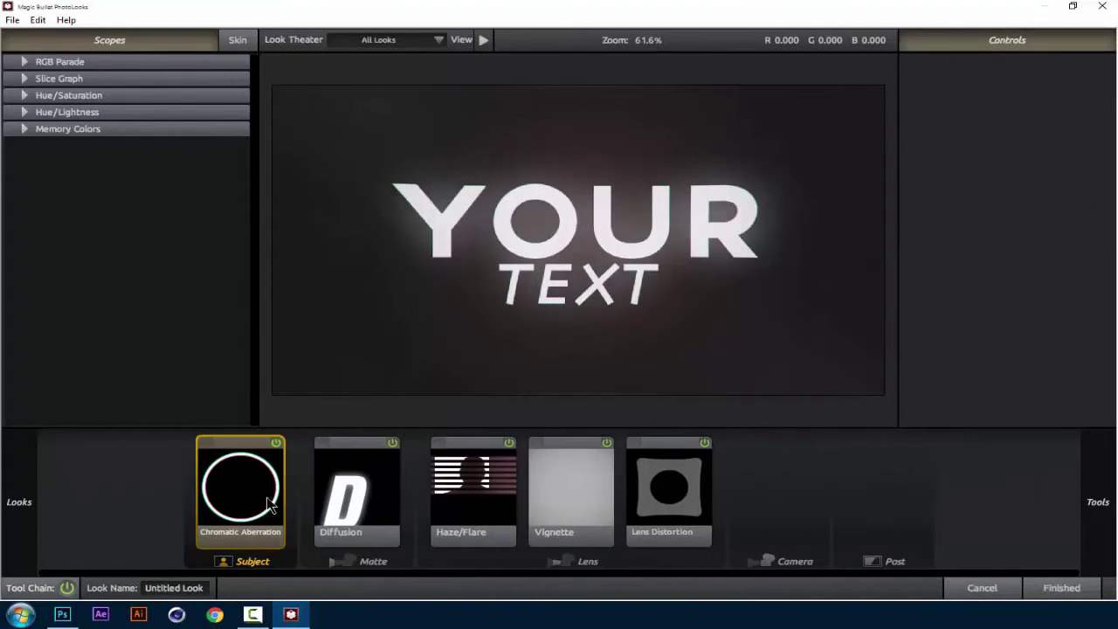
pyautogui.press('Delete')
pyautogui.click(365, 513)
pyautogui.press('Delete')
pyautogui.click(467, 510)
pyautogui.press('Delete')
pyautogui.click(532, 511)
pyautogui.press('Delete')
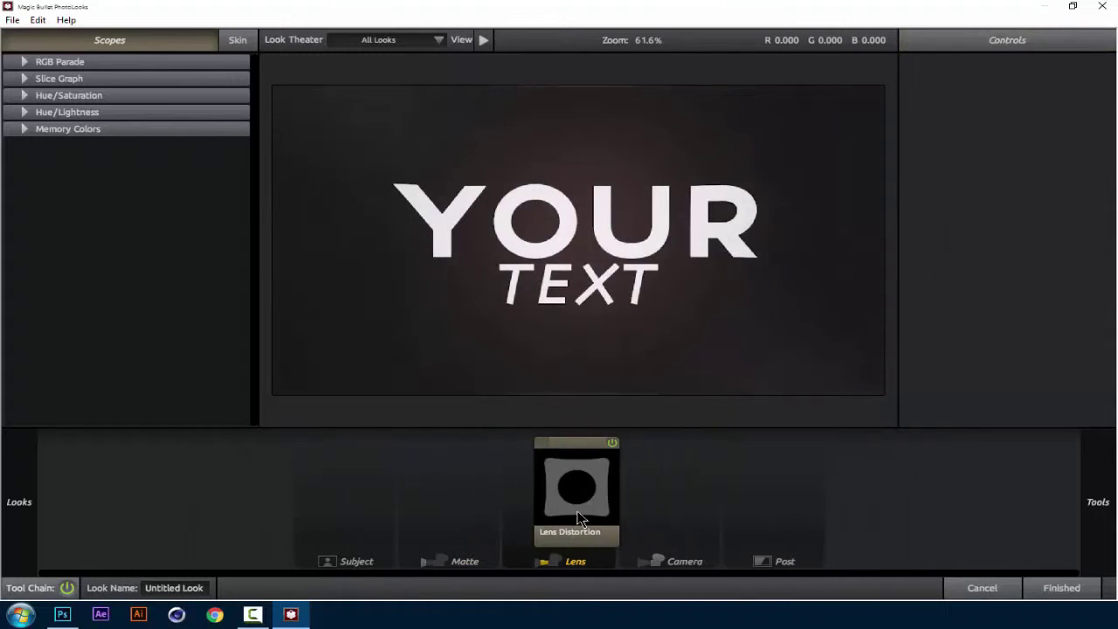
pyautogui.click(575, 513)
pyautogui.press('Delete')
pyautogui.click(327, 510)
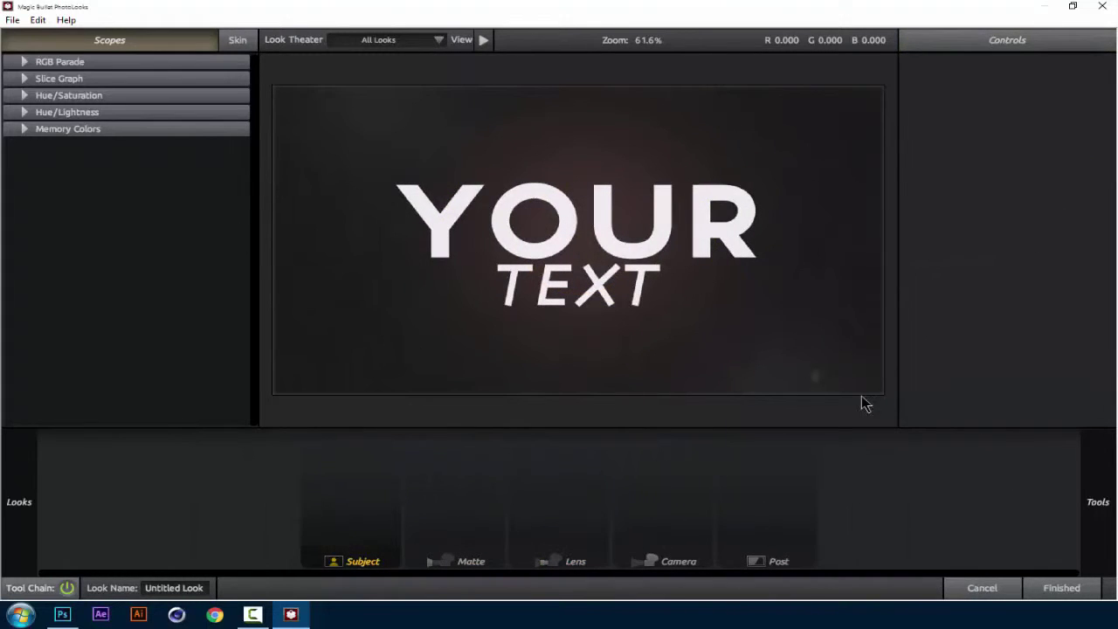
# Add a Pop tool to the Subject stage and set its Pop amount to +100%
pyautogui.moveTo(1094, 418)
pyautogui.scroll(-4, 963, 320)
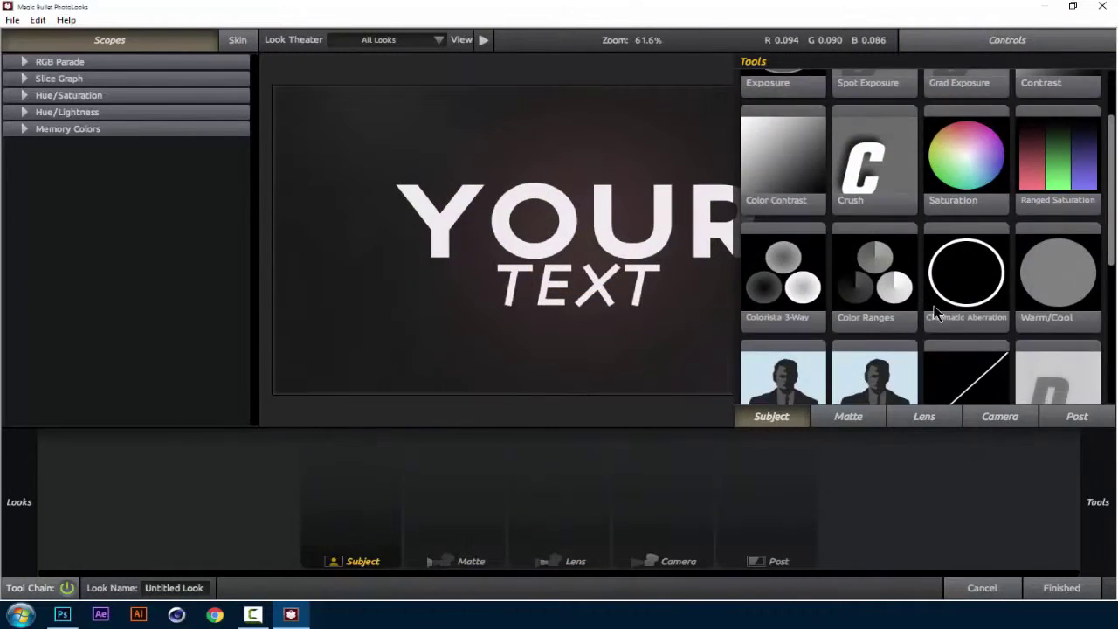
pyautogui.moveTo(1050, 328); pyautogui.dragTo(385, 485)
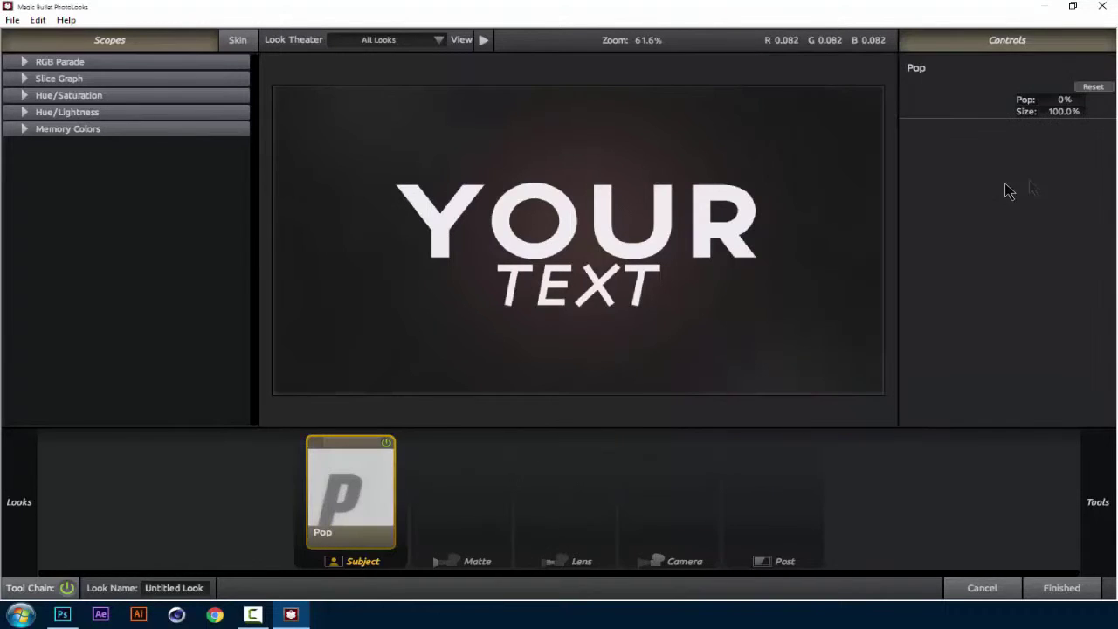
pyautogui.moveTo(1057, 100); pyautogui.dragTo(1108, 101)
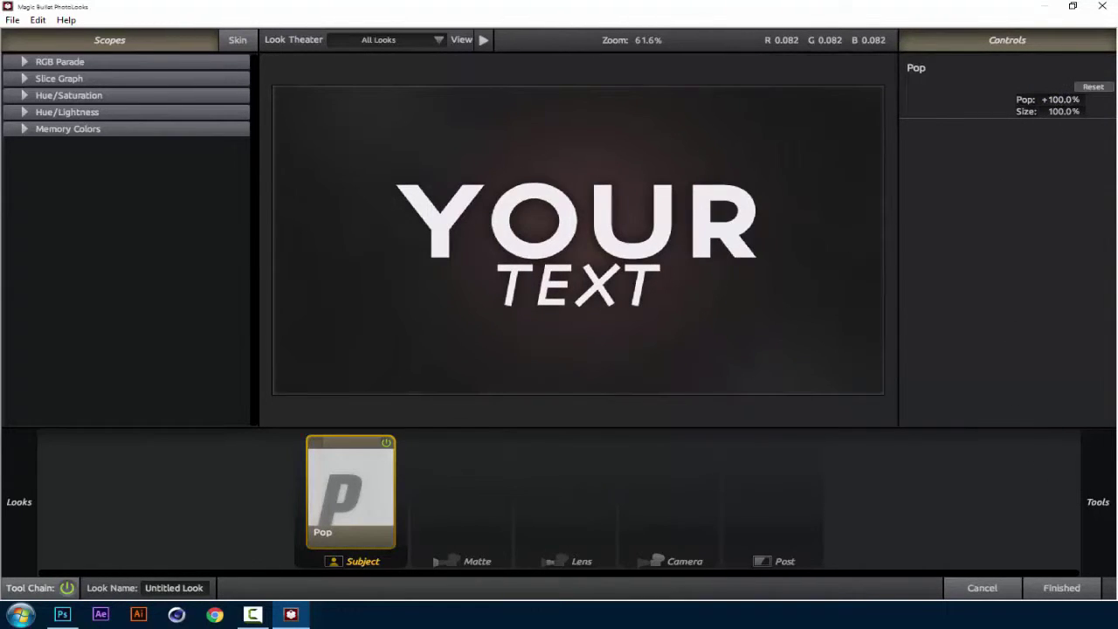
# Add a second Pop tool to the Subject stage with its Pop amount at +100%
pyautogui.moveTo(1097, 437)
pyautogui.moveTo(1048, 328); pyautogui.dragTo(513, 495)
pyautogui.moveTo(425, 472); pyautogui.dragTo(408, 489)
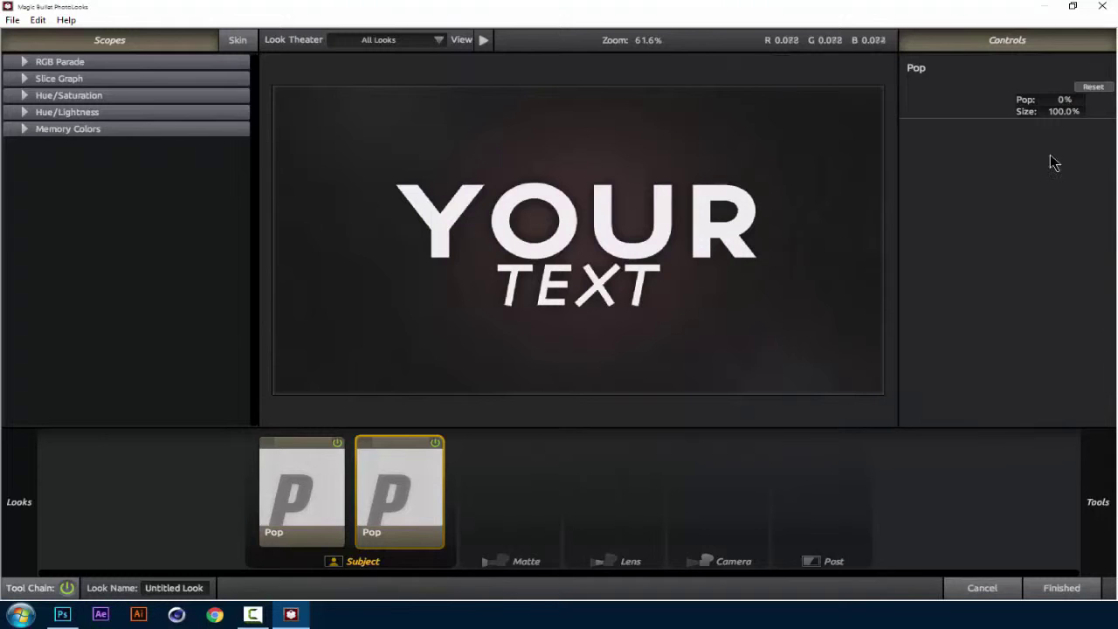
pyautogui.moveTo(1058, 100); pyautogui.dragTo(1067, 99)
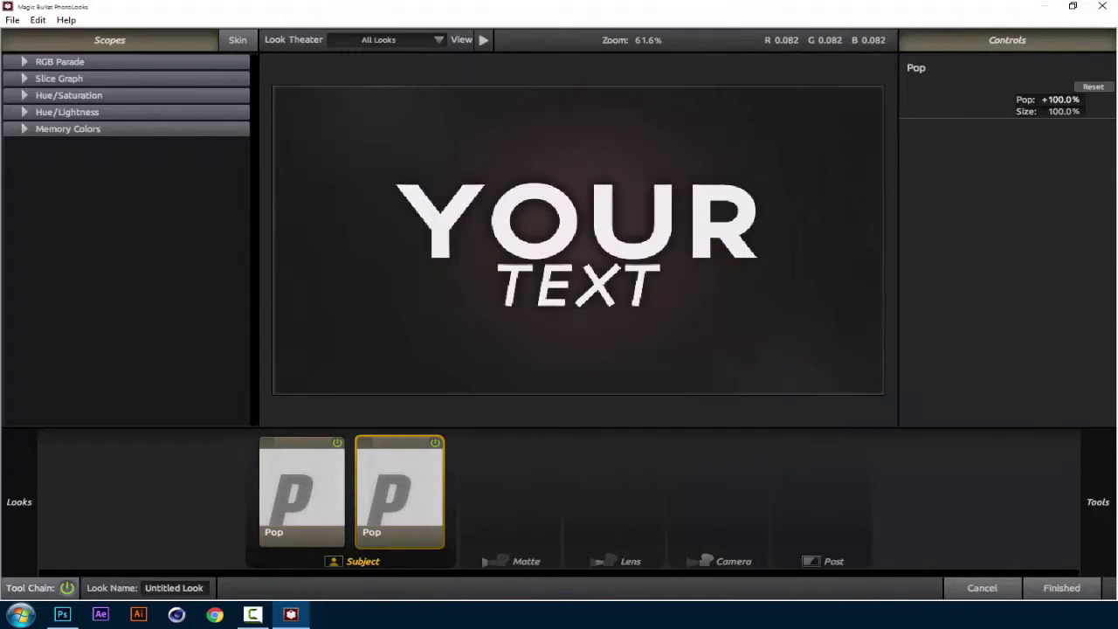
# Add a Curves tool to the Subject stage and bend its RGB curve into an S shape with lowered shadows and raised highlights
pyautogui.moveTo(1098, 501)
pyautogui.scroll(-3, 1026, 366)
pyautogui.moveTo(965, 248); pyautogui.dragTo(489, 489)
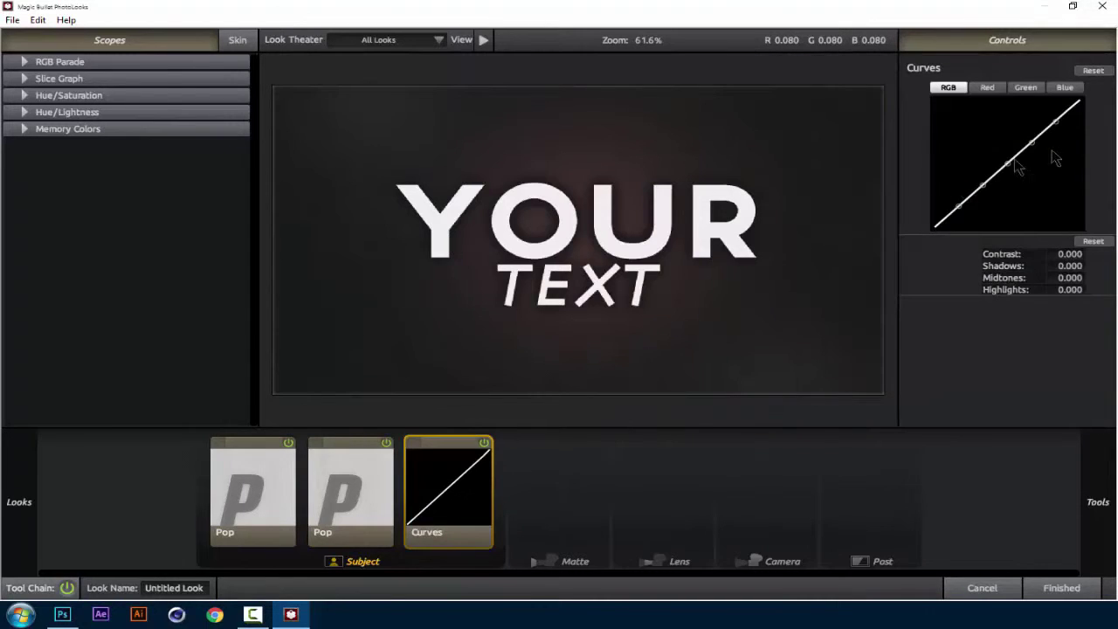
pyautogui.moveTo(983, 185); pyautogui.dragTo(982, 214)
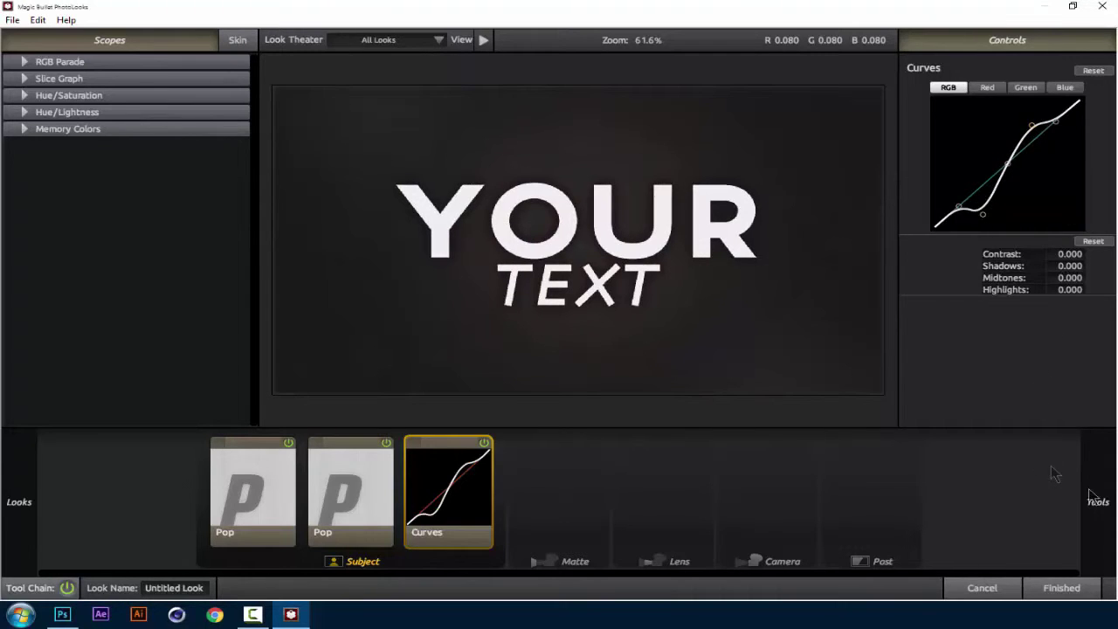
# Add a Diffusion tool to the Matte stage and set its size to 19.55%
pyautogui.moveTo(1097, 545)
pyautogui.scroll(-1, 948, 304)
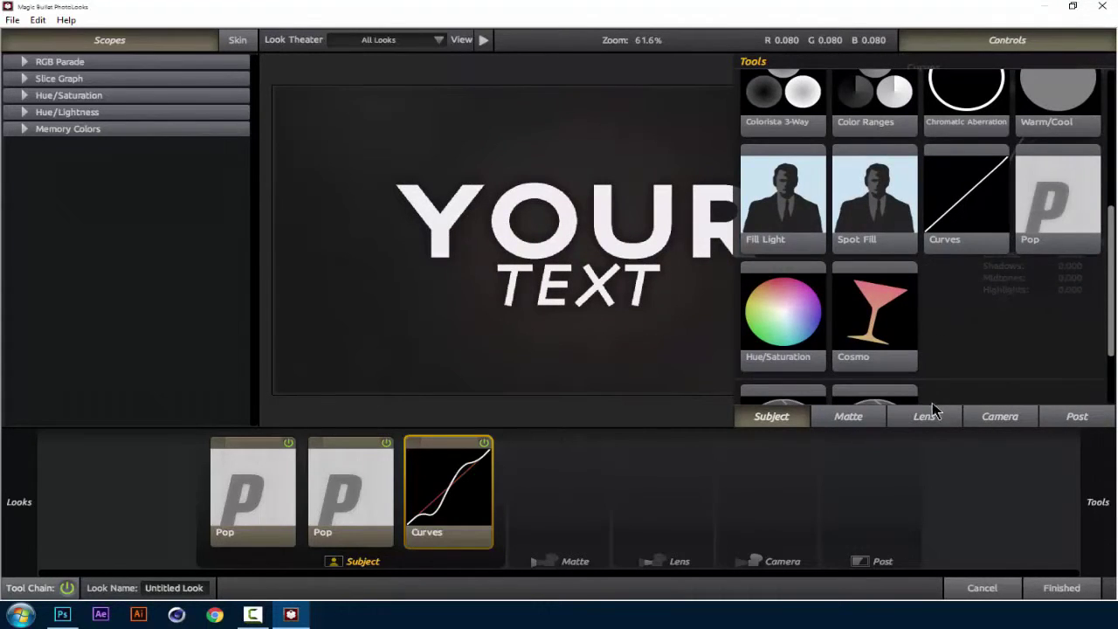
pyautogui.click(882, 421)
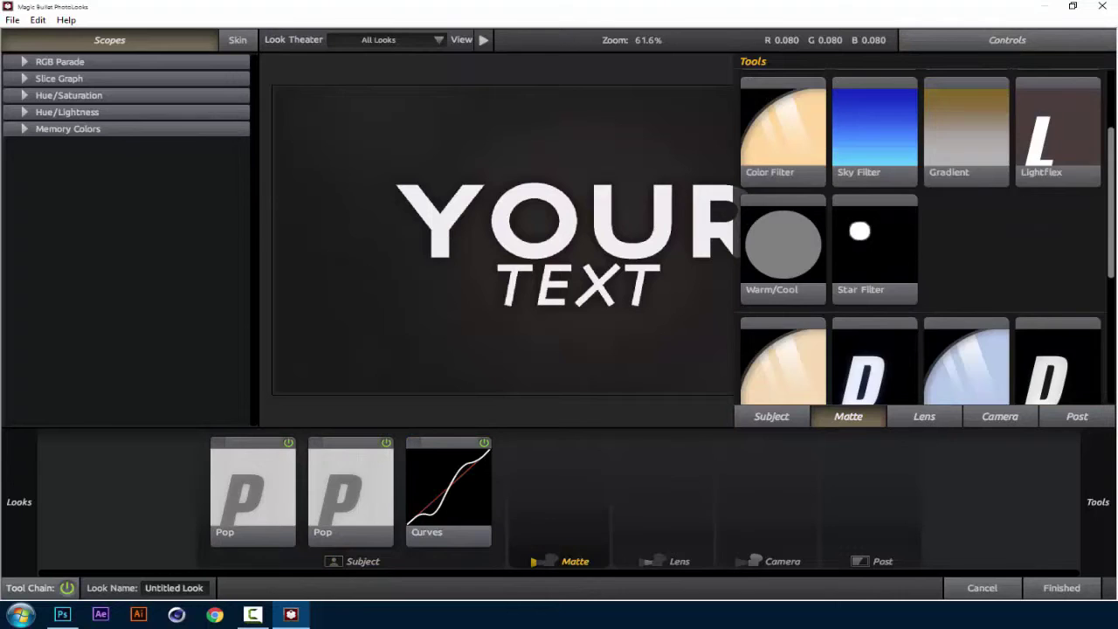
pyautogui.moveTo(1061, 171); pyautogui.dragTo(649, 554)
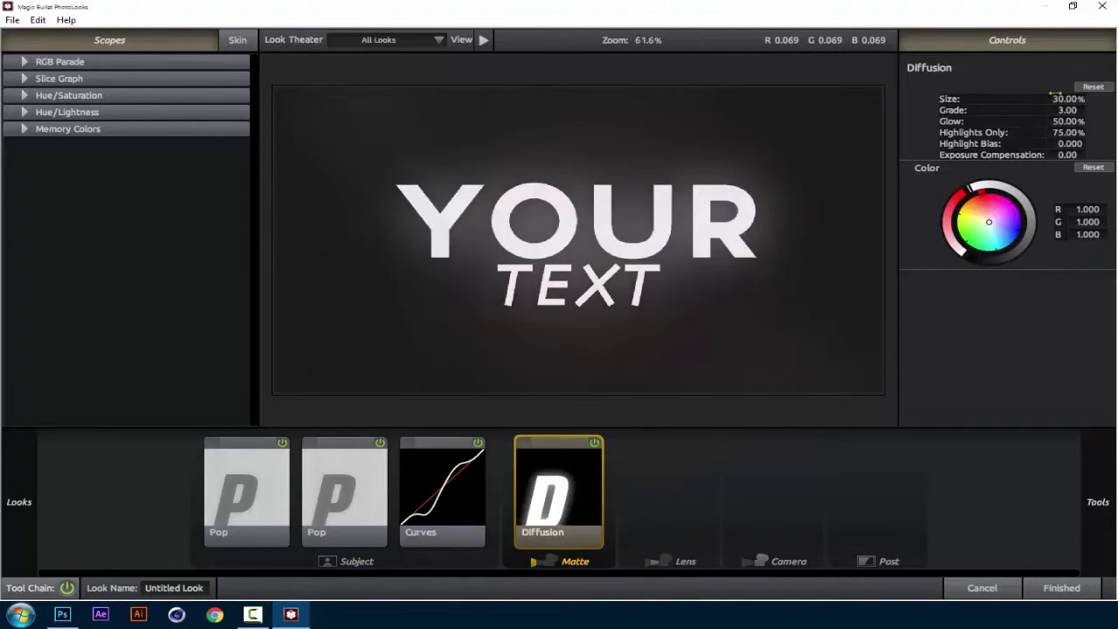
pyautogui.moveTo(1067, 99)
pyautogui.mouseDown()
pyautogui.moveTo(1031, 99)
pyautogui.moveTo(1111, 99)
pyautogui.moveTo(1067, 97)
pyautogui.mouseUp()
pyautogui.moveTo(1067, 99); pyautogui.dragTo(1073, 99)
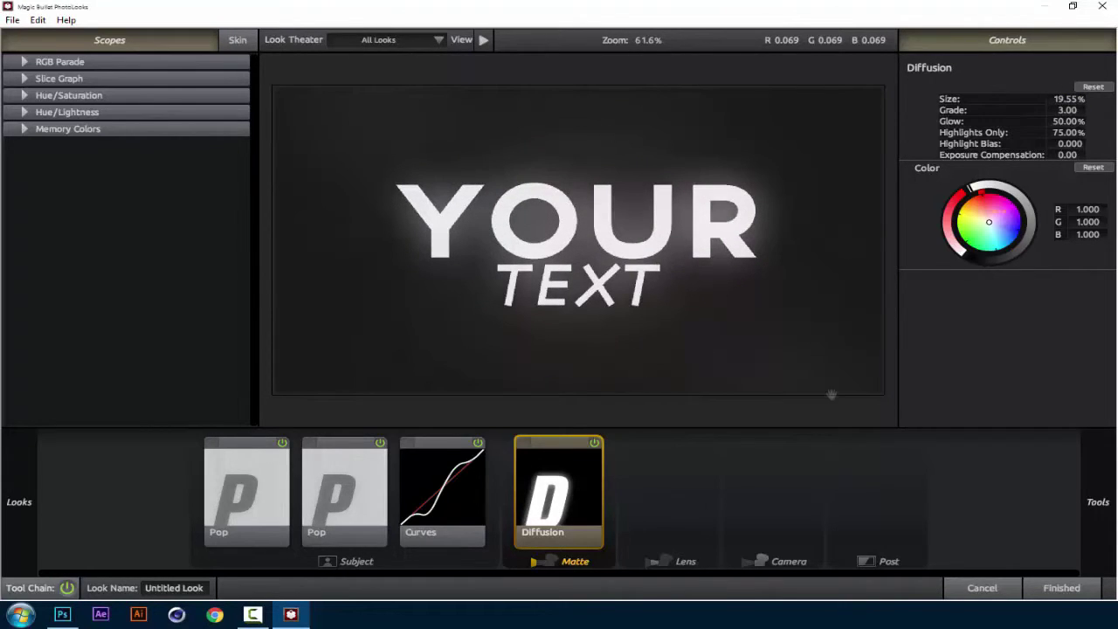
# Add Chromatic Aberration to the Lens stage with Red/Cyan at +0.220 and Green/Magenta at -0.230
pyautogui.click(677, 493)
pyautogui.moveTo(1105, 455)
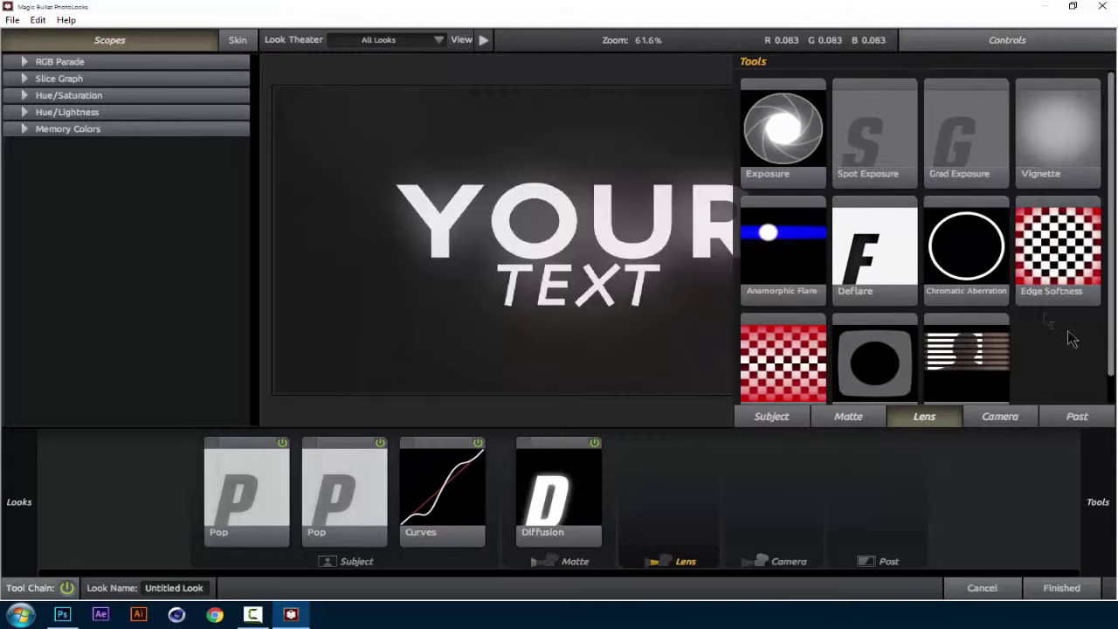
pyautogui.scroll(-1, 1072, 339)
pyautogui.moveTo(960, 258); pyautogui.dragTo(714, 485)
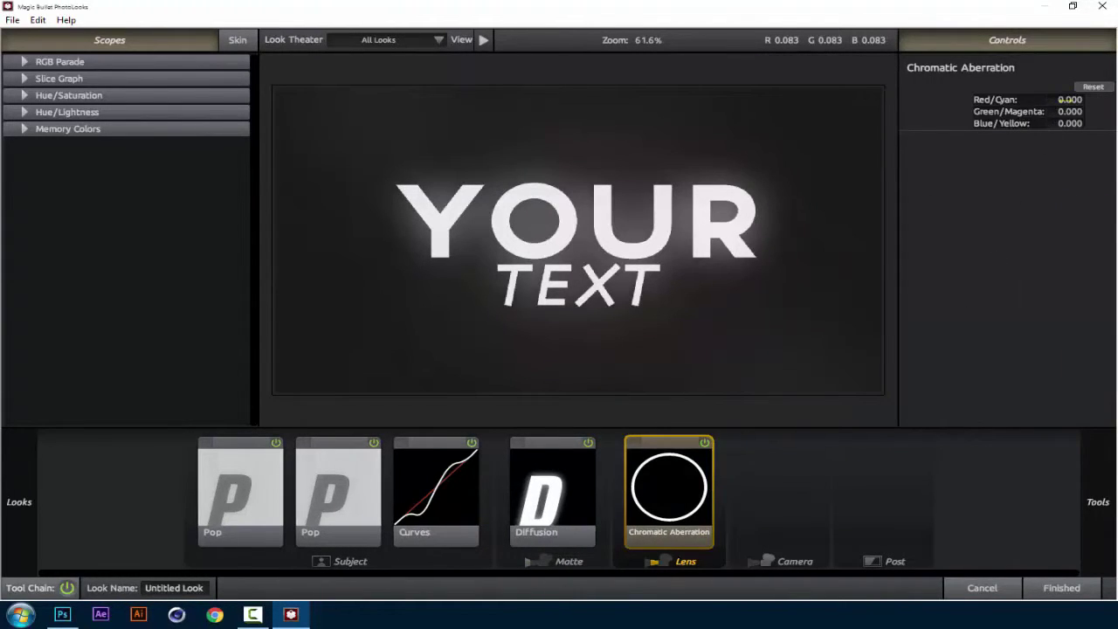
pyautogui.moveTo(1067, 100); pyautogui.dragTo(1082, 99)
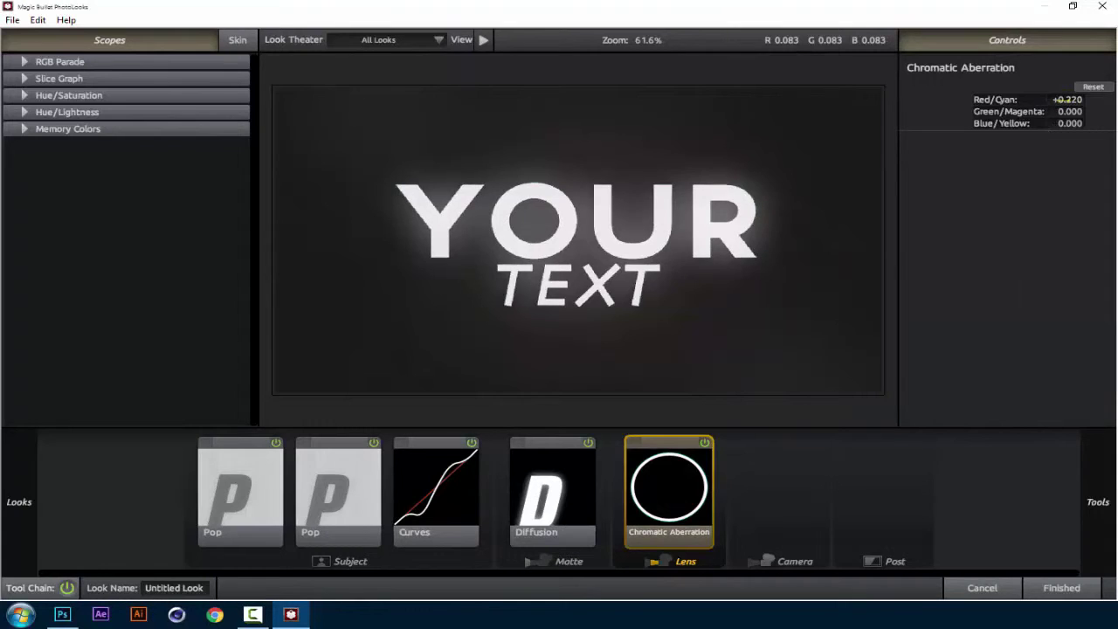
pyautogui.moveTo(1070, 111); pyautogui.dragTo(1035, 111)
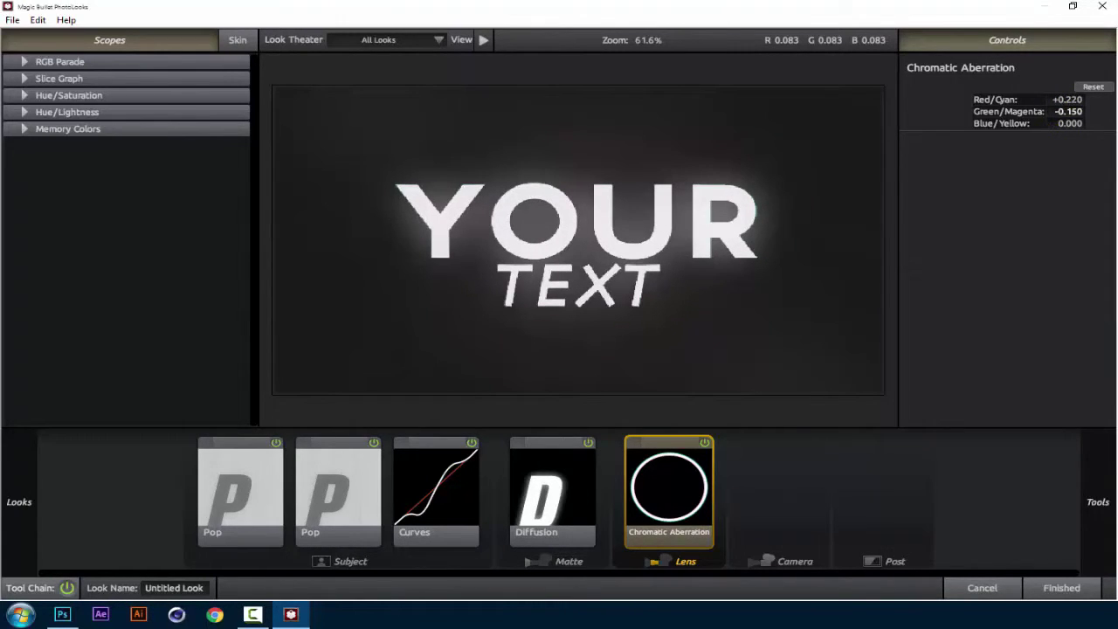
# Add a Vignette to the Lens stage with a radius of 1.786 and compare the image with it off and on
pyautogui.moveTo(1113, 432)
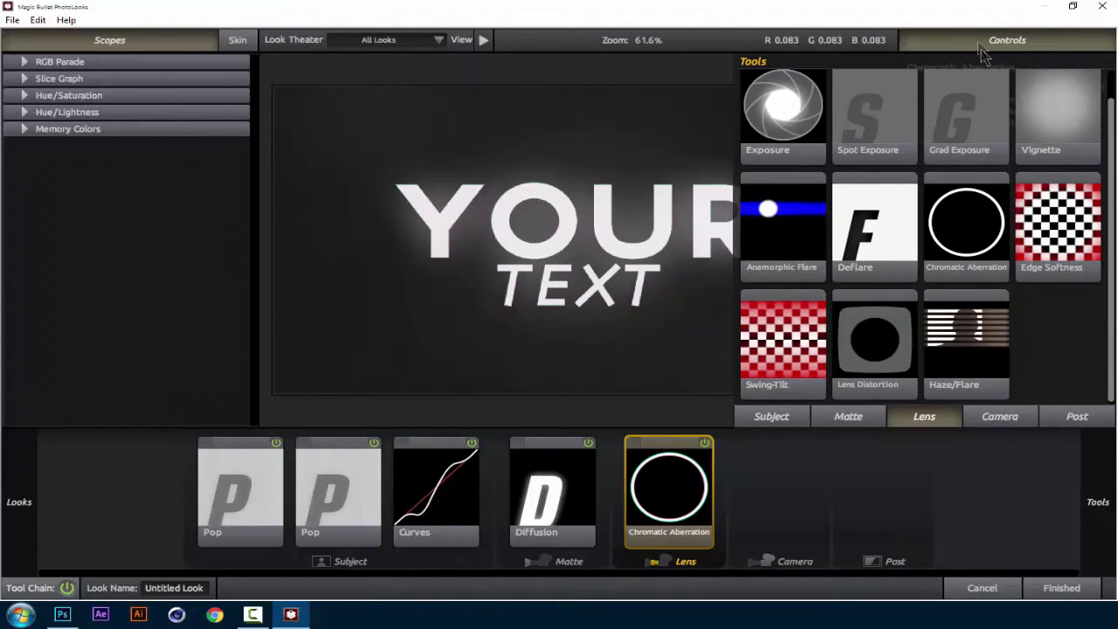
pyautogui.moveTo(1078, 131)
pyautogui.moveTo(1067, 113); pyautogui.dragTo(806, 474)
pyautogui.moveTo(876, 420); pyautogui.dragTo(983, 457)
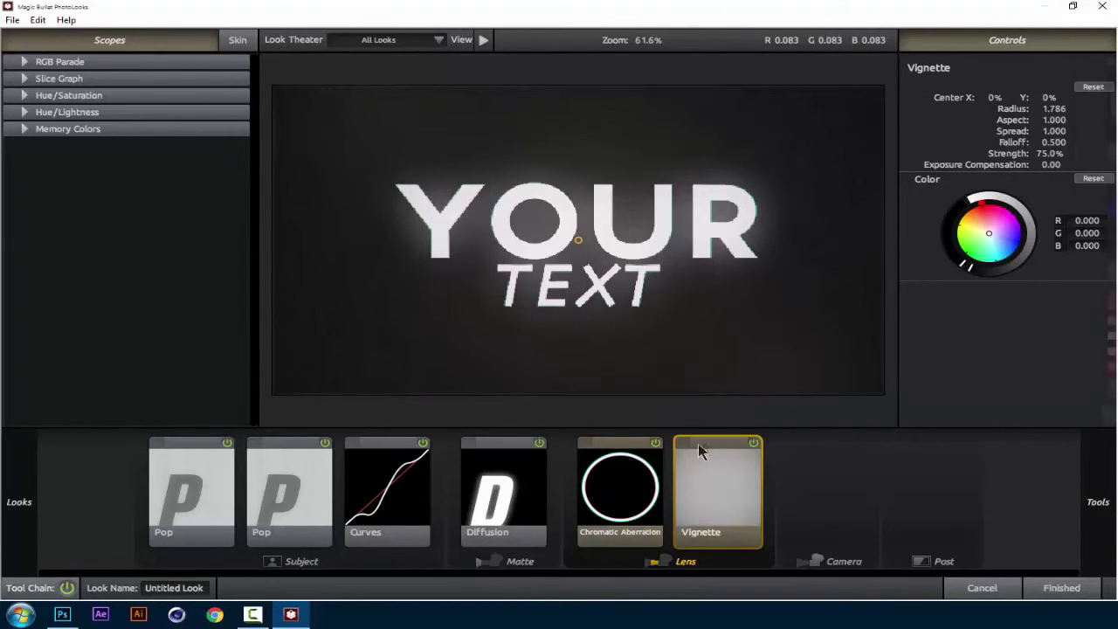
pyautogui.click(755, 444)
pyautogui.click(755, 444)
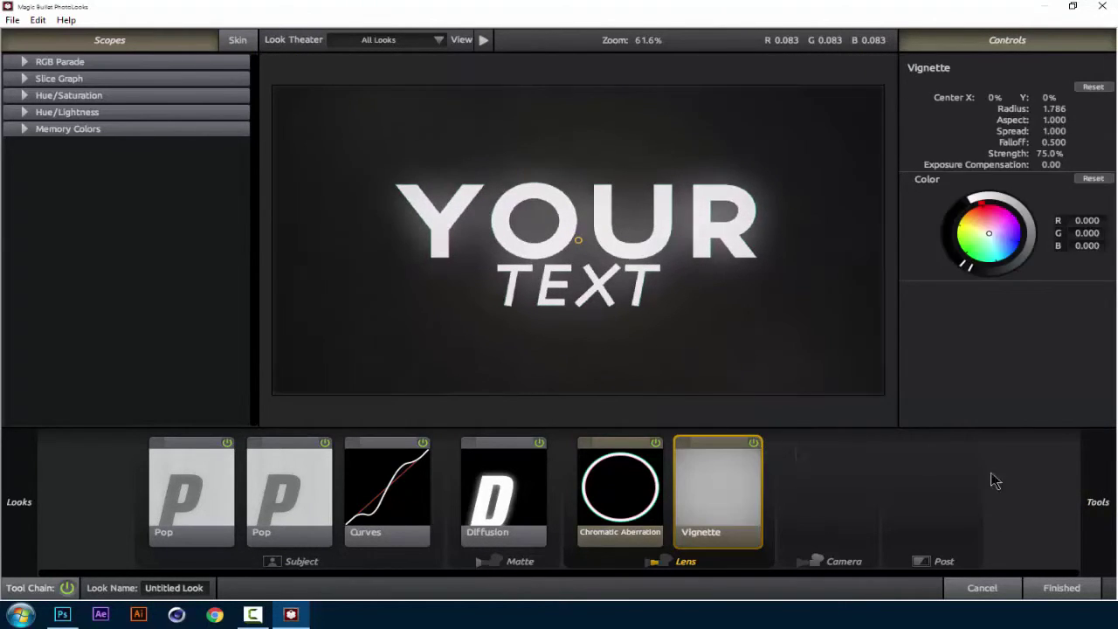
# Add Haze/Flare to the Lens stage with a red tint (1.000, 0.128, 0.123), 27% spillage, and matte box size and shade at 0%
pyautogui.moveTo(1098, 501)
pyautogui.moveTo(984, 387); pyautogui.dragTo(766, 489)
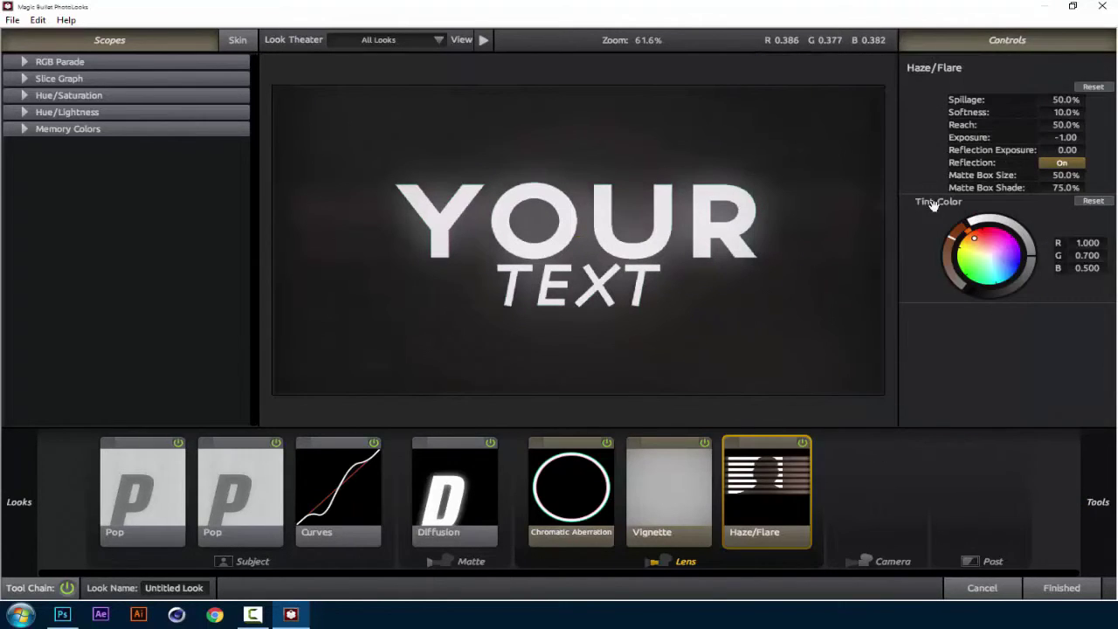
pyautogui.click(990, 255)
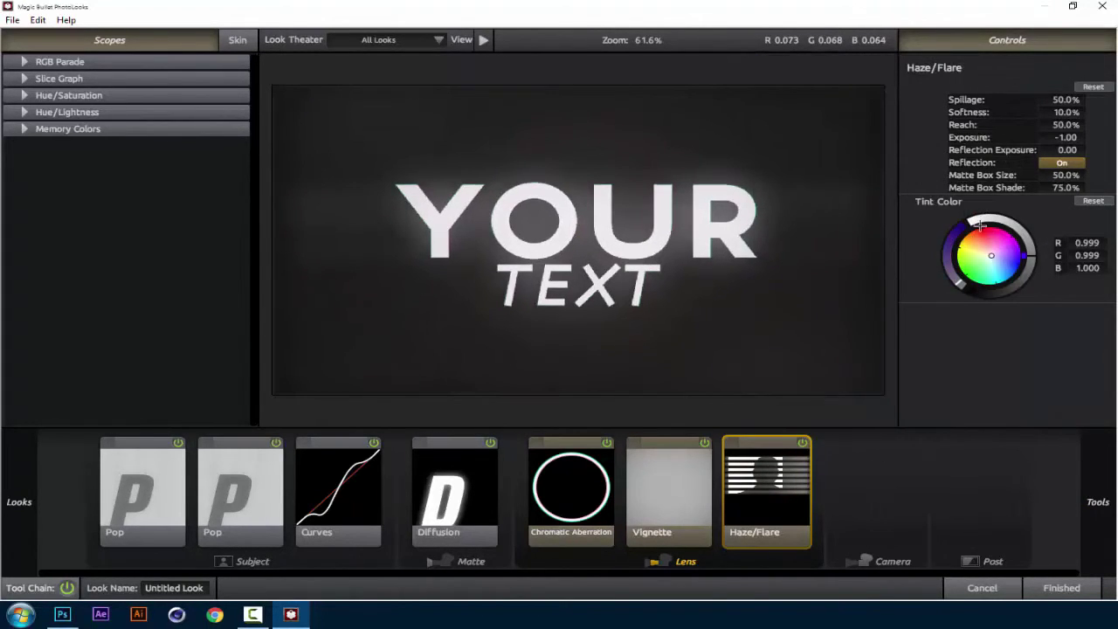
pyautogui.moveTo(990, 255); pyautogui.dragTo(981, 229)
pyautogui.moveTo(1077, 175); pyautogui.dragTo(772, 194)
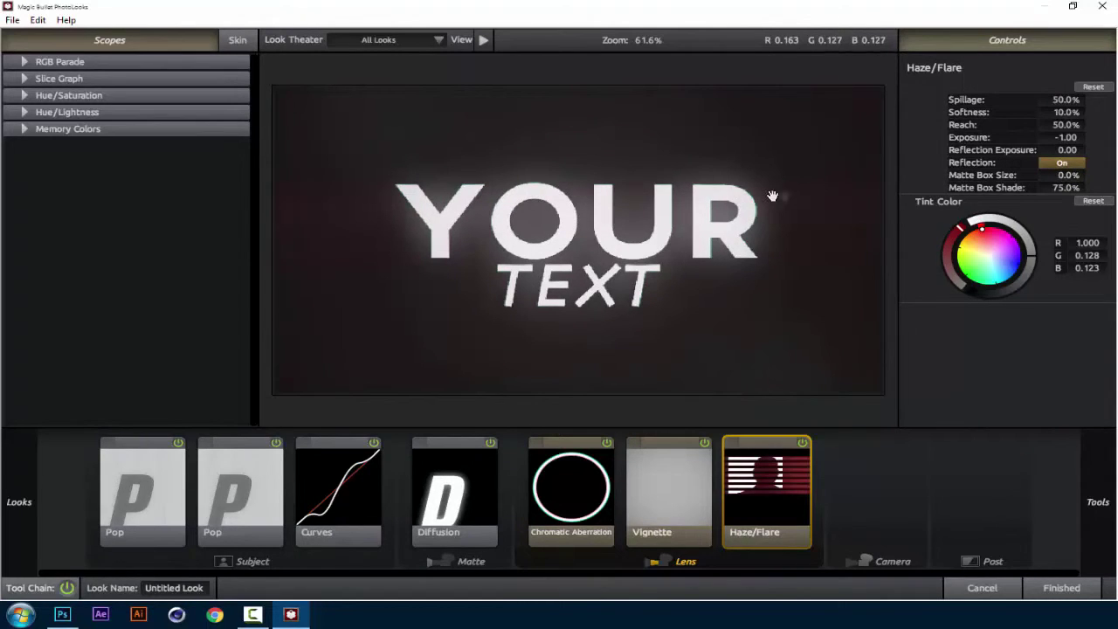
pyautogui.moveTo(1065, 186); pyautogui.dragTo(873, 187)
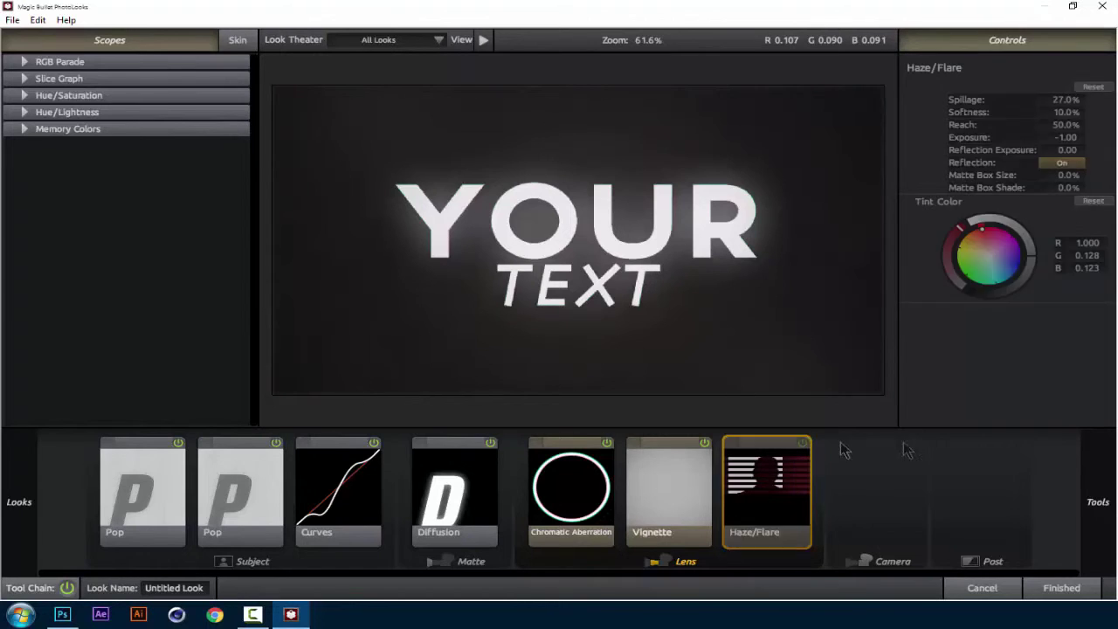
# Browse the available Lens tools and review the settings of each tool in the chain, from the first Pop to Haze/Flare
pyautogui.moveTo(1097, 501)
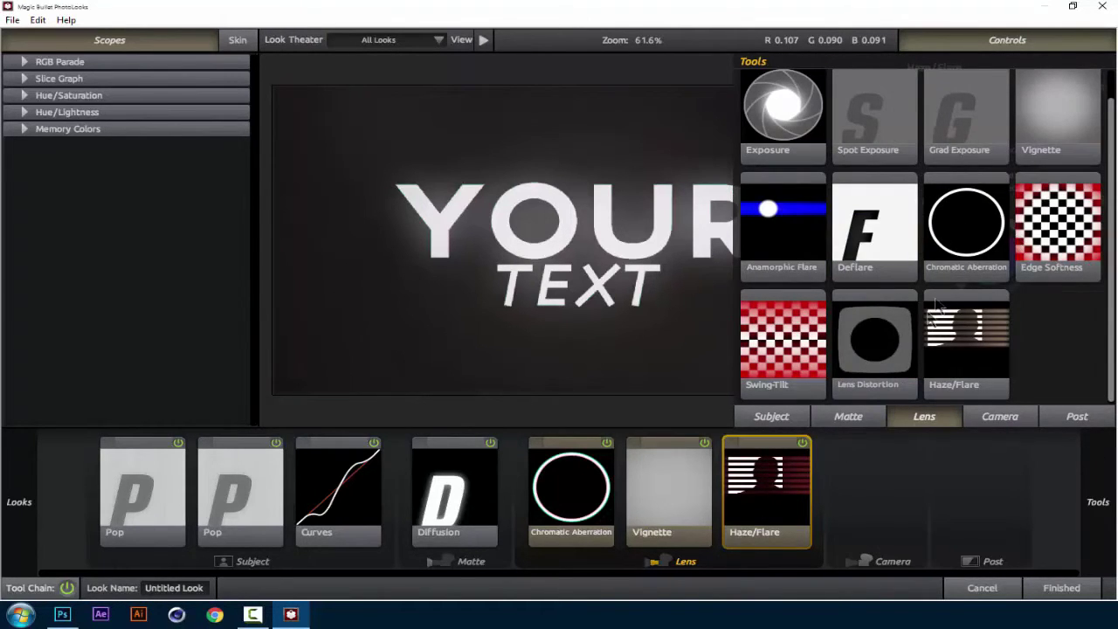
pyautogui.scroll(1, 919, 289)
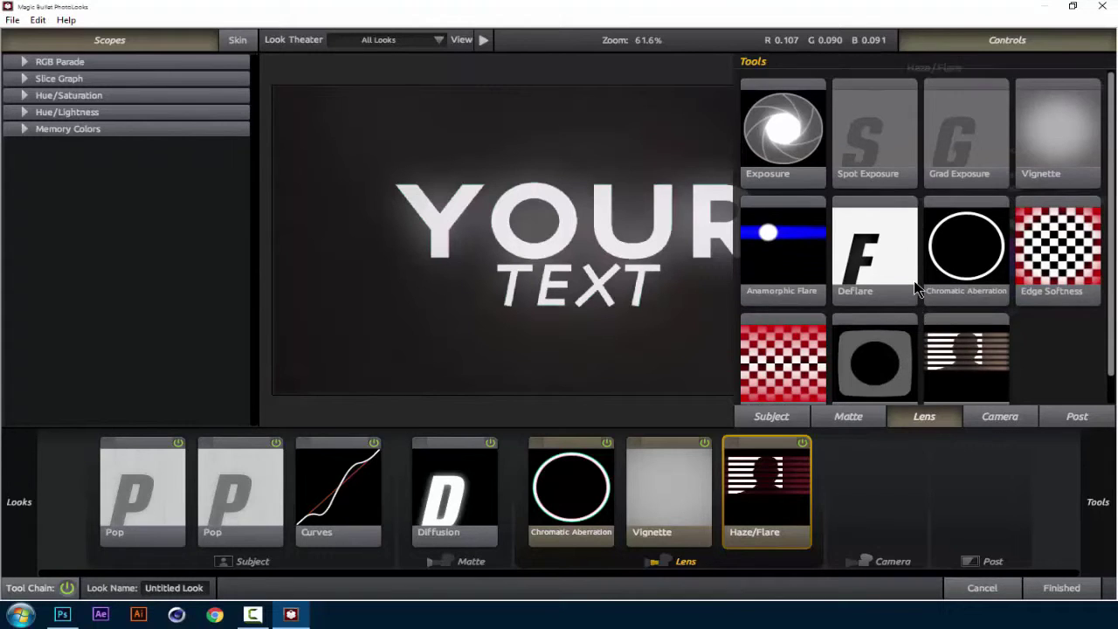
pyautogui.scroll(-1, 956, 245)
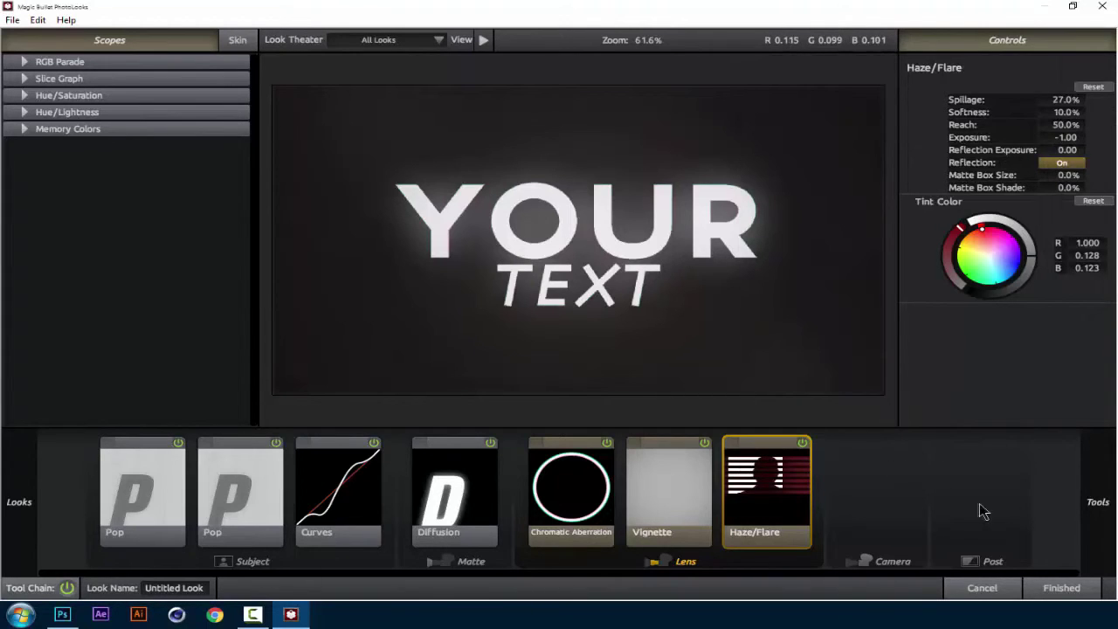
pyautogui.click(144, 515)
pyautogui.click(262, 504)
pyautogui.click(320, 472)
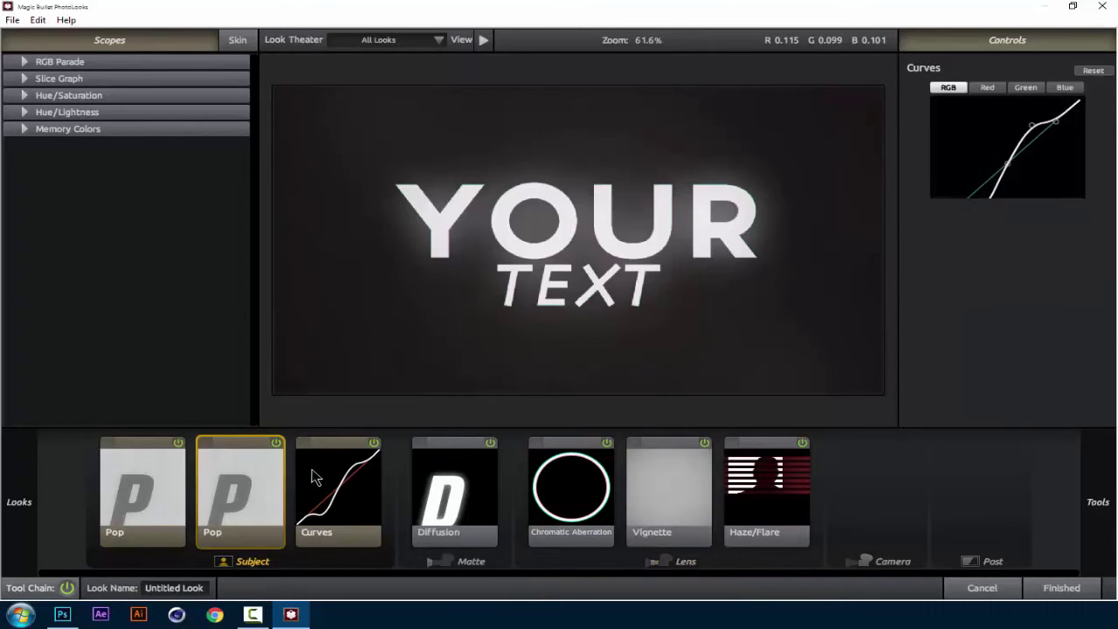
pyautogui.click(438, 477)
pyautogui.click(577, 511)
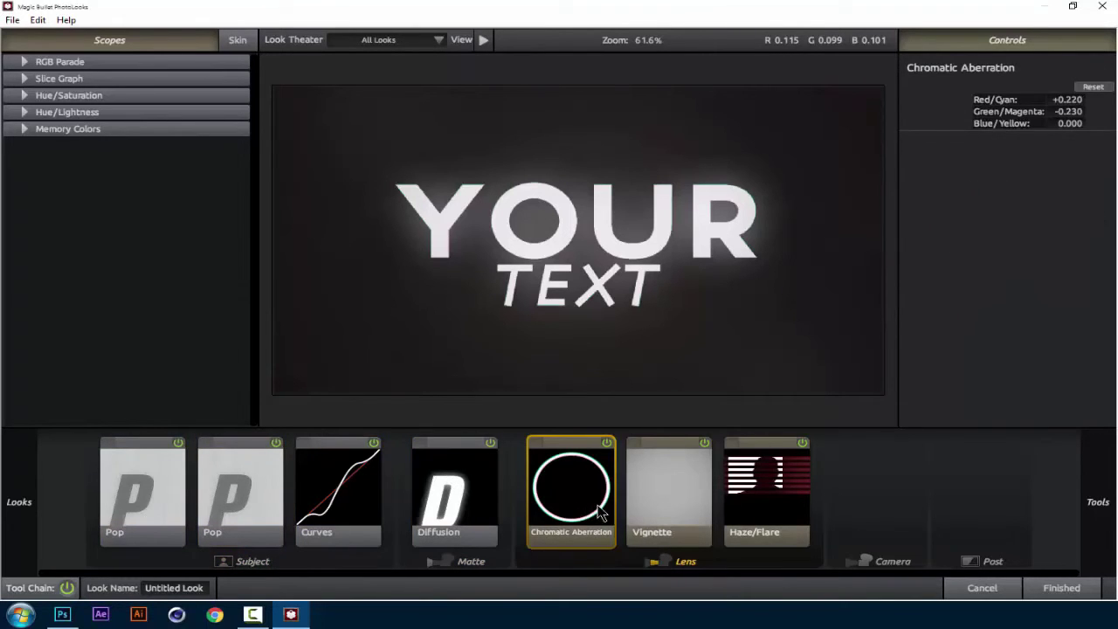
pyautogui.click(683, 515)
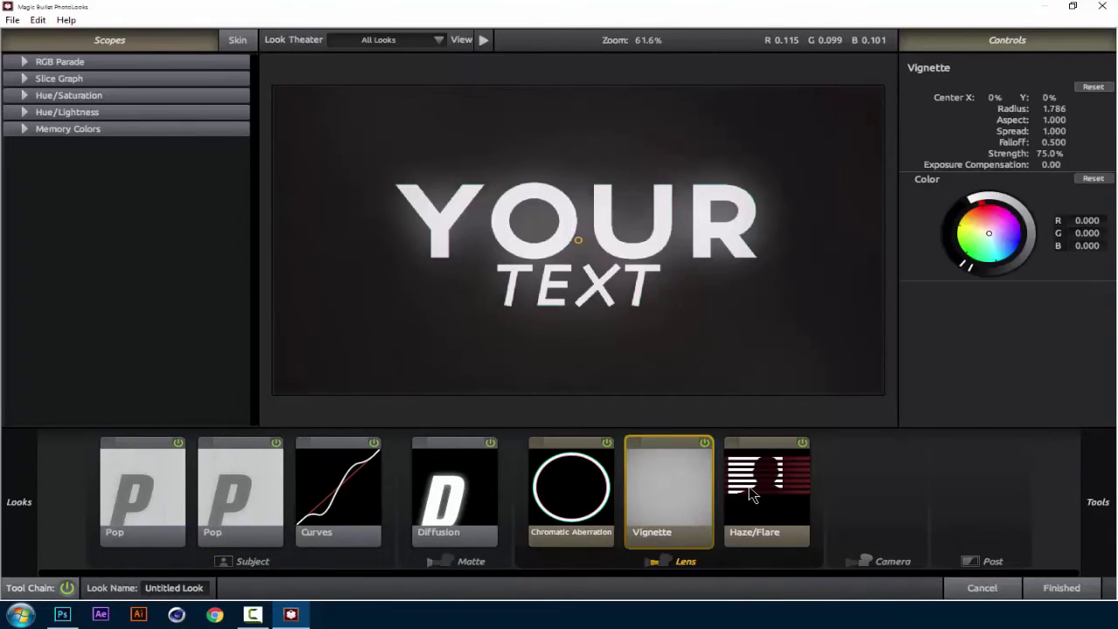
pyautogui.click(760, 493)
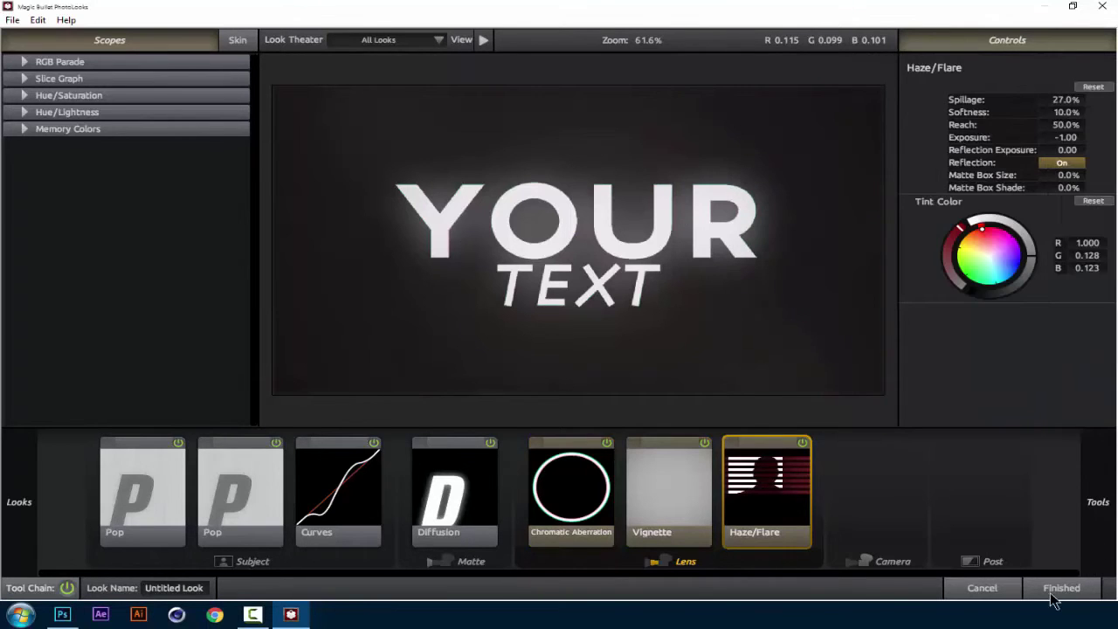
# Apply the finished look to Layer 3 and deselect the layer
pyautogui.click(1062, 589)
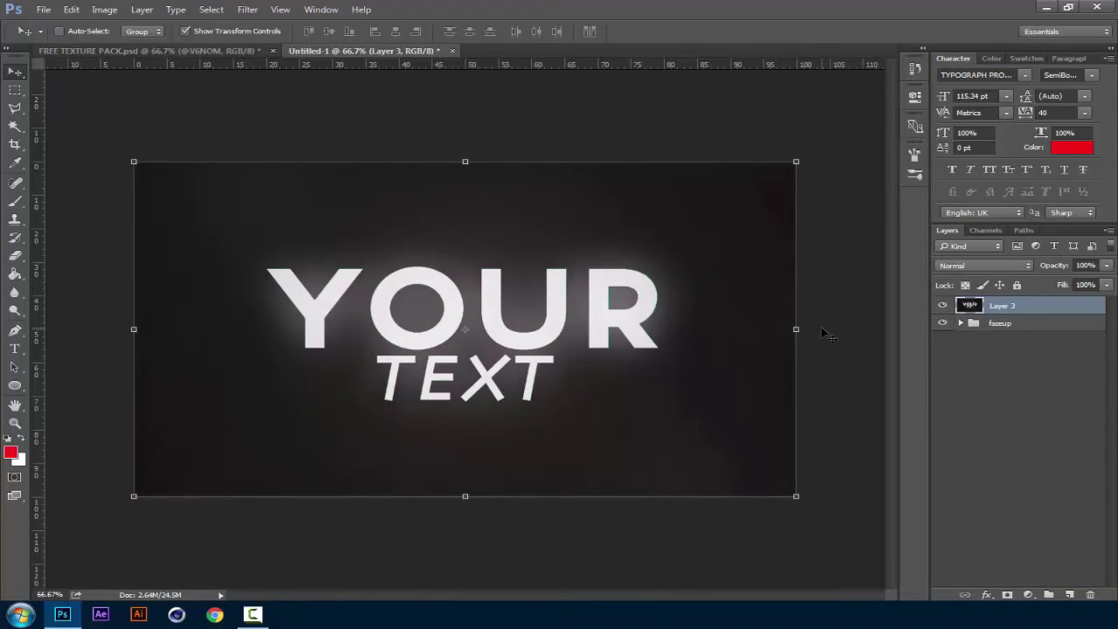
pyautogui.click(970, 361)
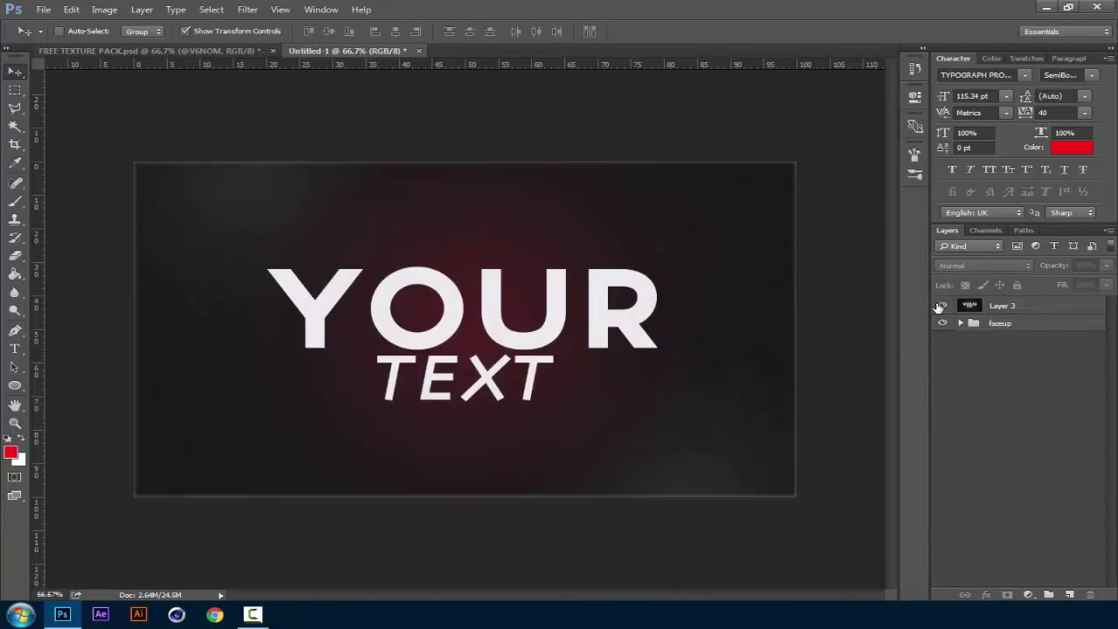